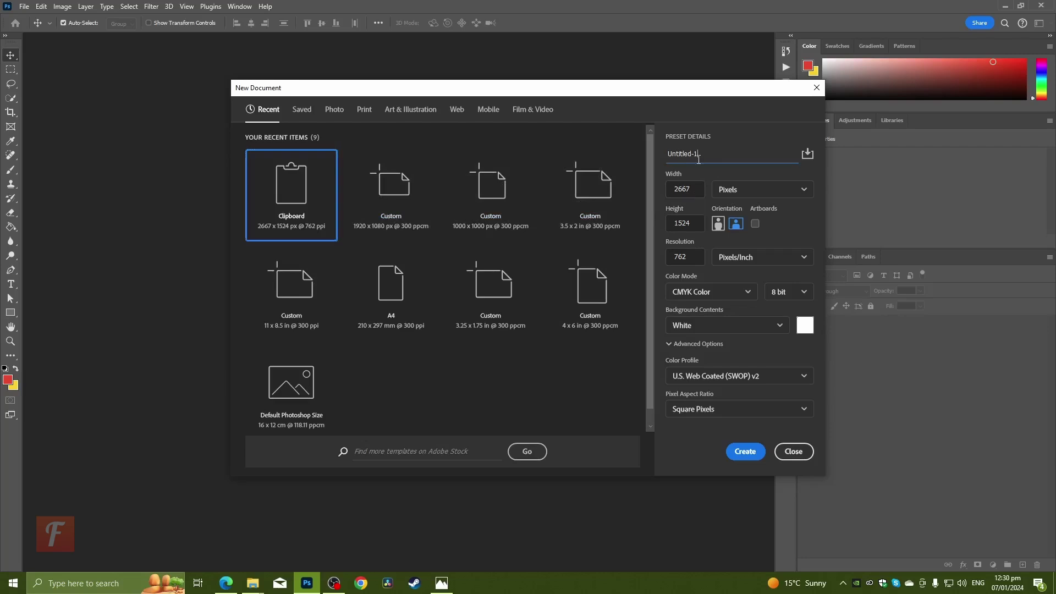
# - Create a document named Photography Business Card Design, 3.5 inches wide and 2 inches high, at 300 pixels/inch
pyautogui.write('Photography Business Card Design')
pyautogui.click(698, 192)
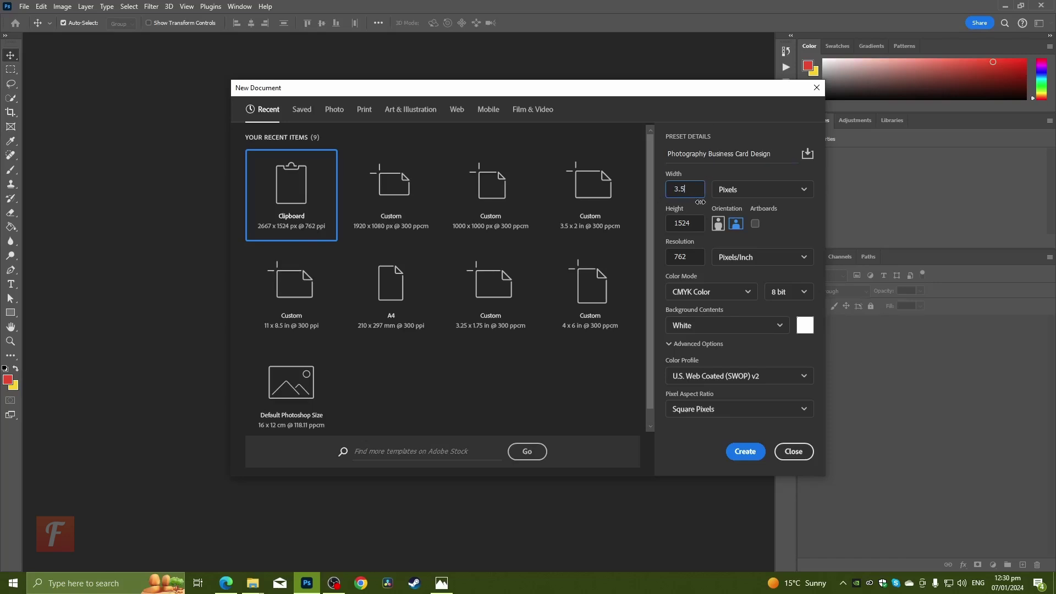
pyautogui.click(667, 222)
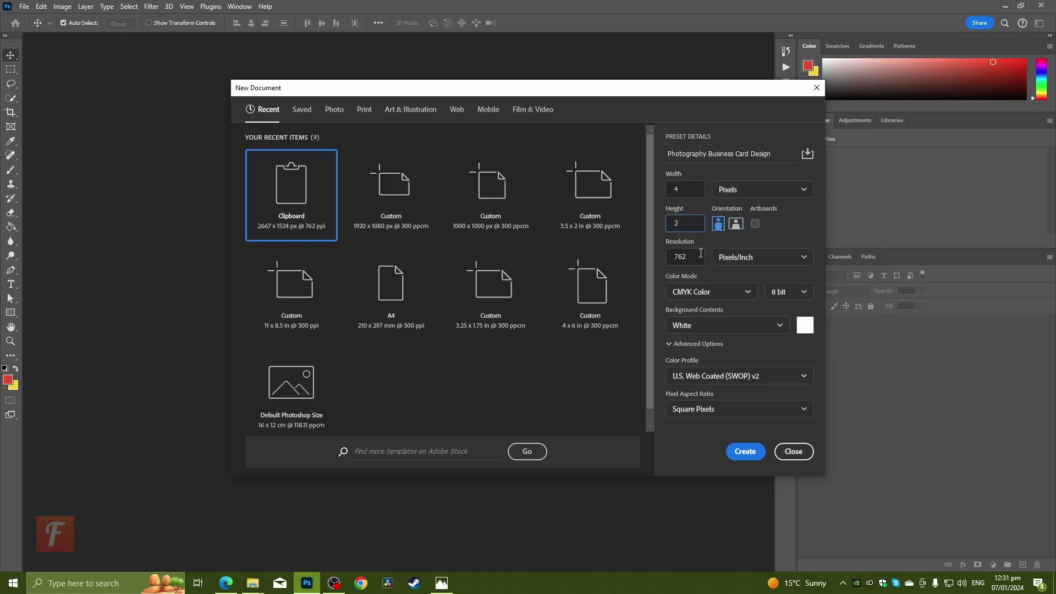
pyautogui.click(741, 189)
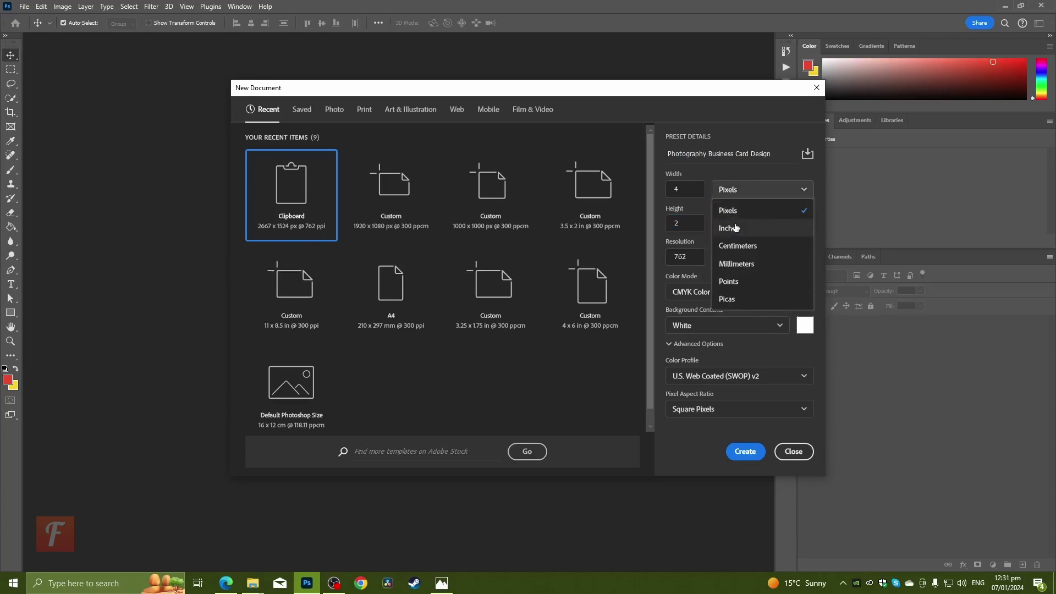
pyautogui.click(737, 227)
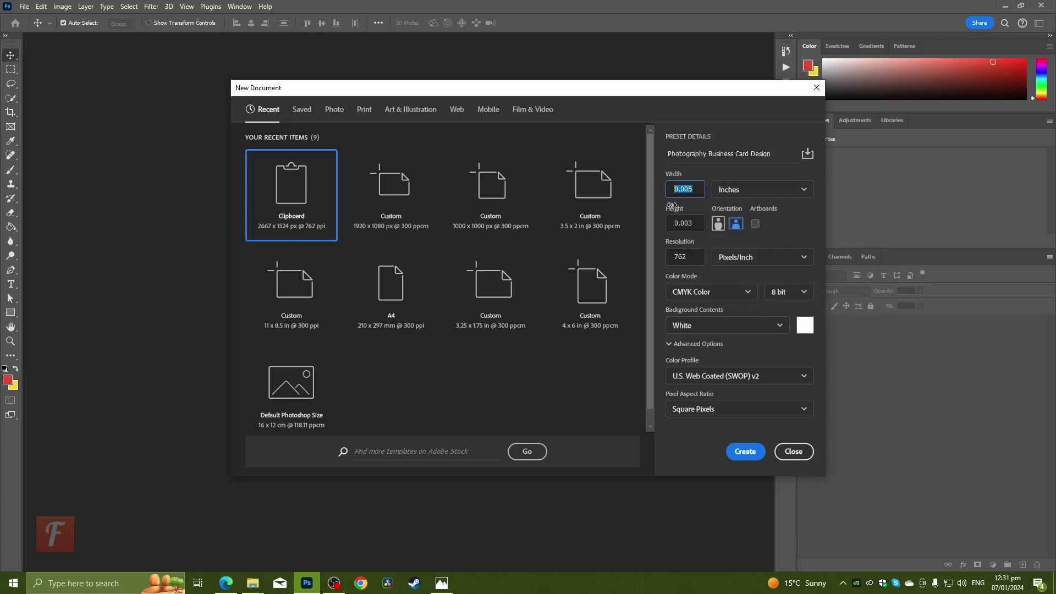
pyautogui.write('3.5')
pyautogui.press('Tab')
pyautogui.write('2')
pyautogui.press('Tab')
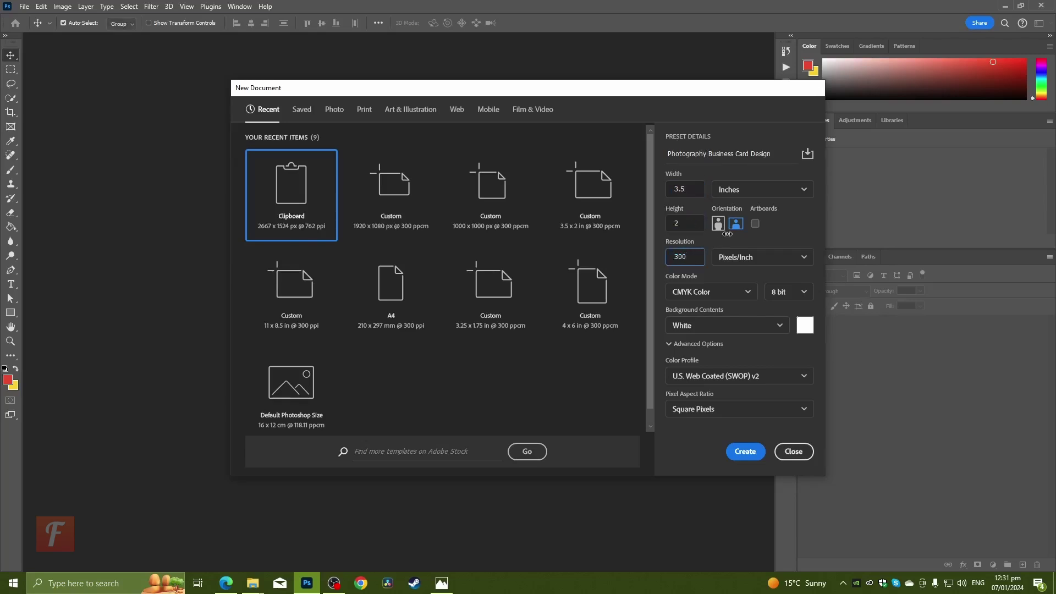
pyautogui.press('Return')
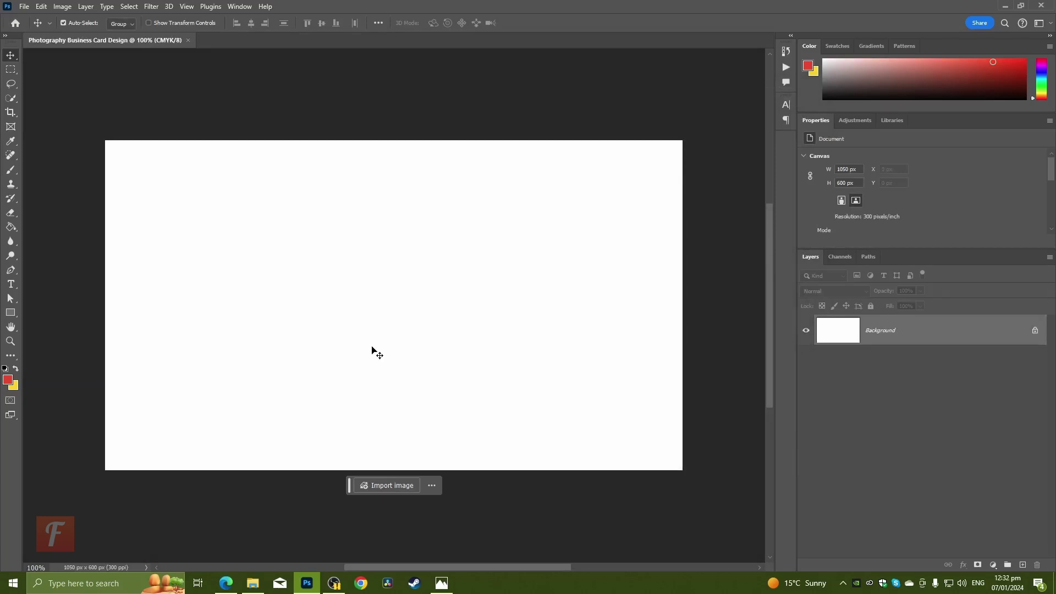
# - Draw a rectangle about 1075 × 623 px that covers the whole canvas and slightly overlaps its edges
pyautogui.scroll(1, 367, 352)
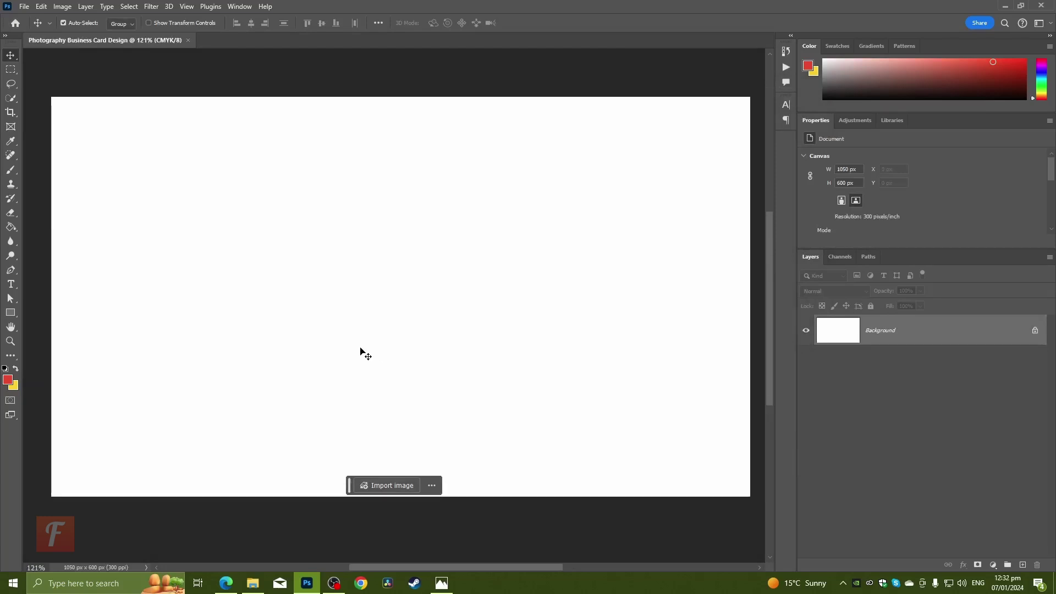
pyautogui.scroll(-1, 366, 352)
pyautogui.scroll(1, 366, 352)
pyautogui.moveTo(10, 318); pyautogui.dragTo(50, 309)
pyautogui.scroll(-3, 99, 328)
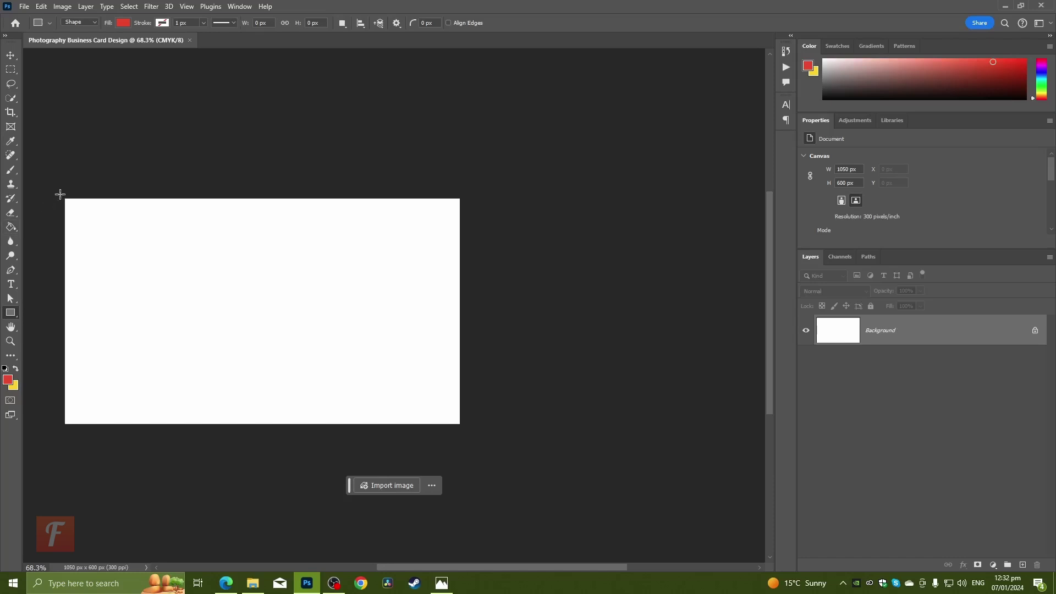
pyautogui.moveTo(60, 194); pyautogui.dragTo(464, 428)
pyautogui.scroll(2, 522, 413)
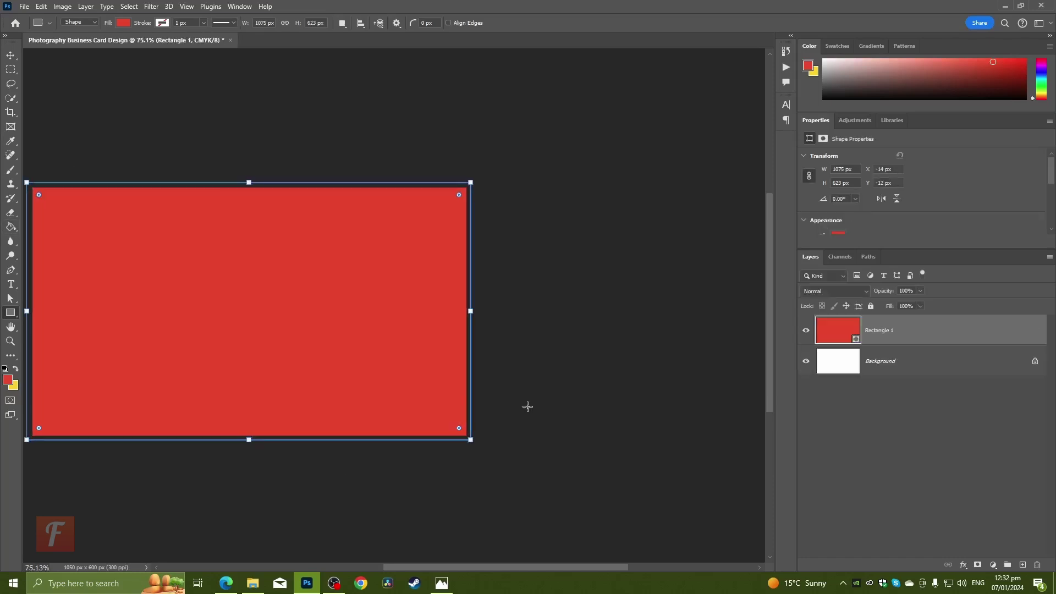
# - Change the rectangle's fill from a solid colour to the blue-to-red linear gradient
pyautogui.doubleClick(840, 342)
pyautogui.click(837, 273)
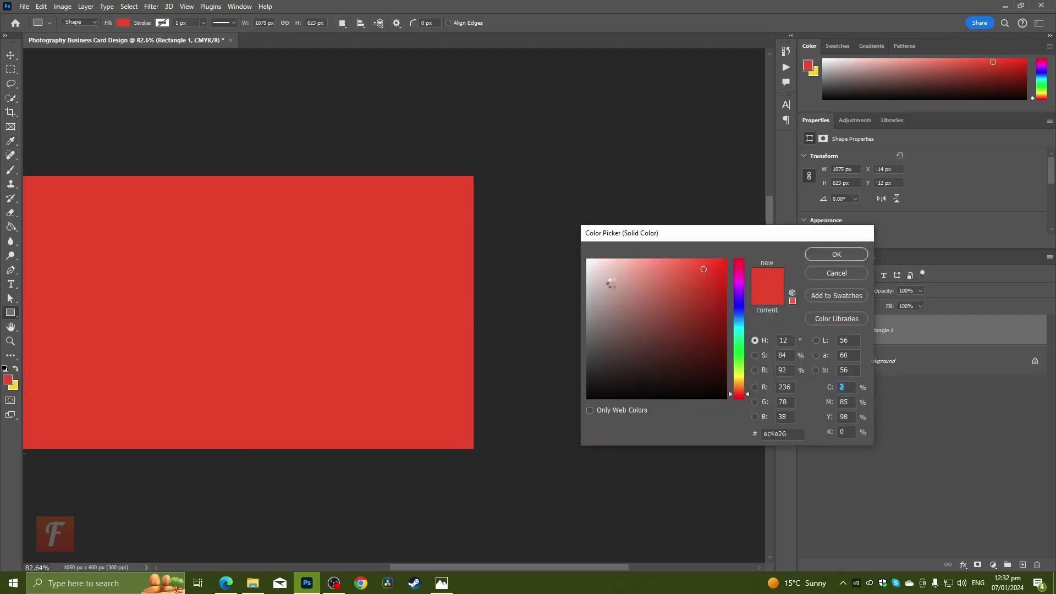
pyautogui.click(123, 23)
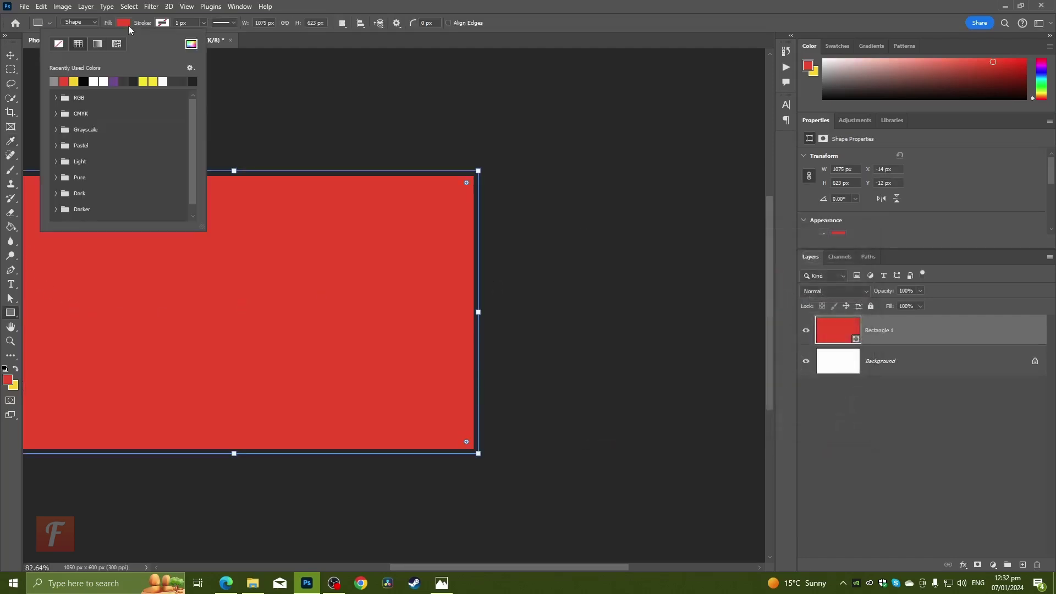
pyautogui.click(98, 44)
pyautogui.click(54, 81)
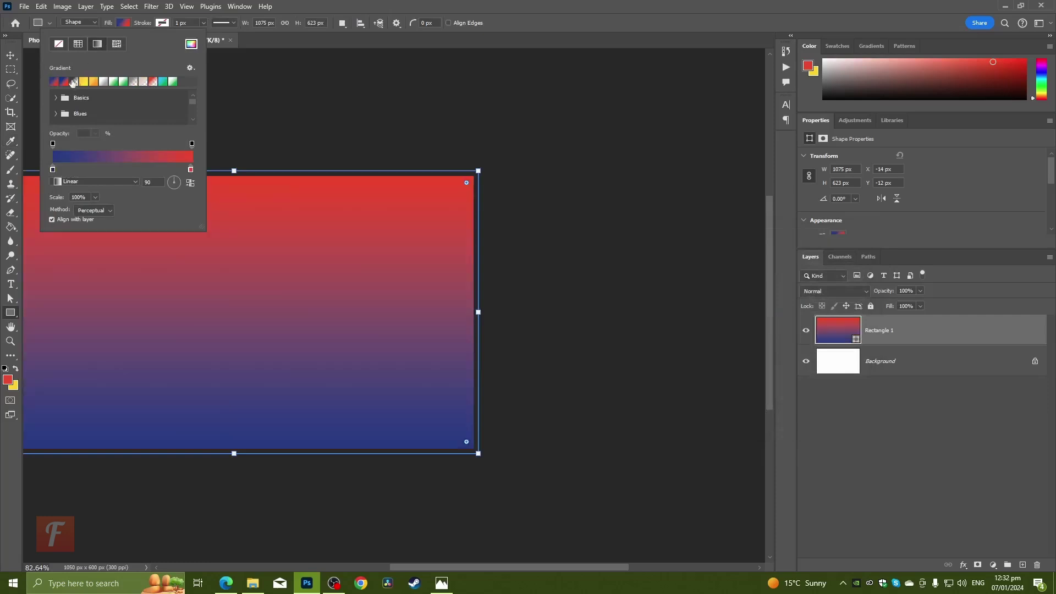
# - Set the gradient angle to 150° and reposition the gradient slightly within the rectangle
pyautogui.click(287, 5)
pyautogui.moveTo(287, 191); pyautogui.dragTo(422, 250)
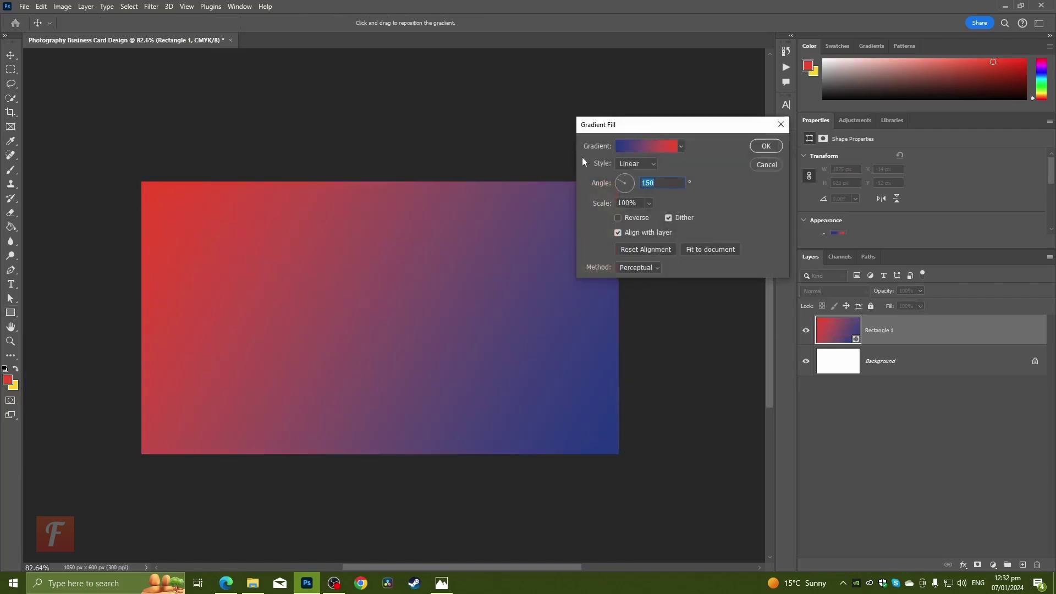
pyautogui.moveTo(541, 284); pyautogui.dragTo(584, 311)
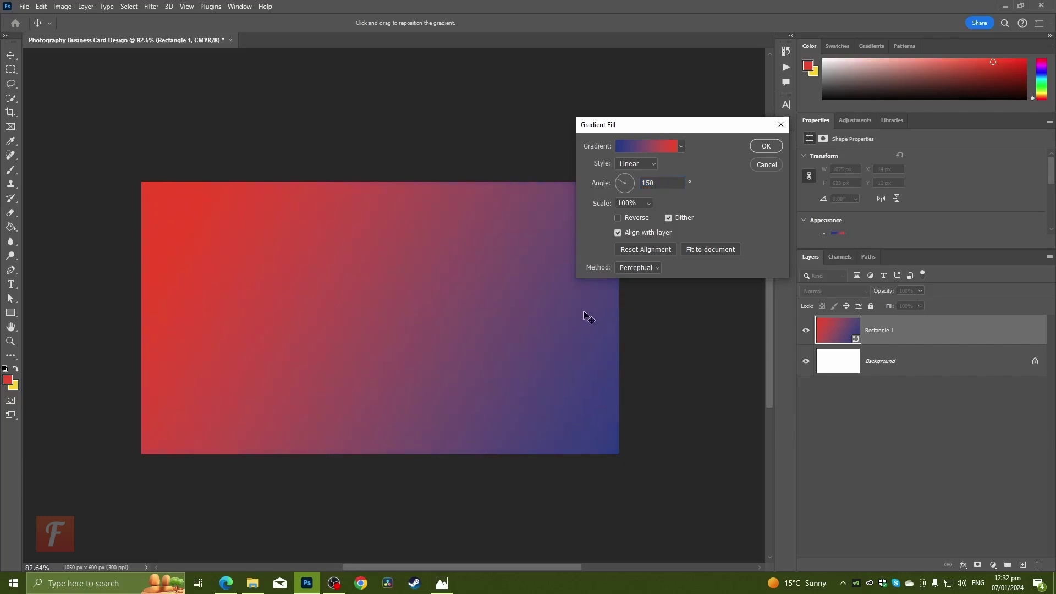
pyautogui.click(766, 145)
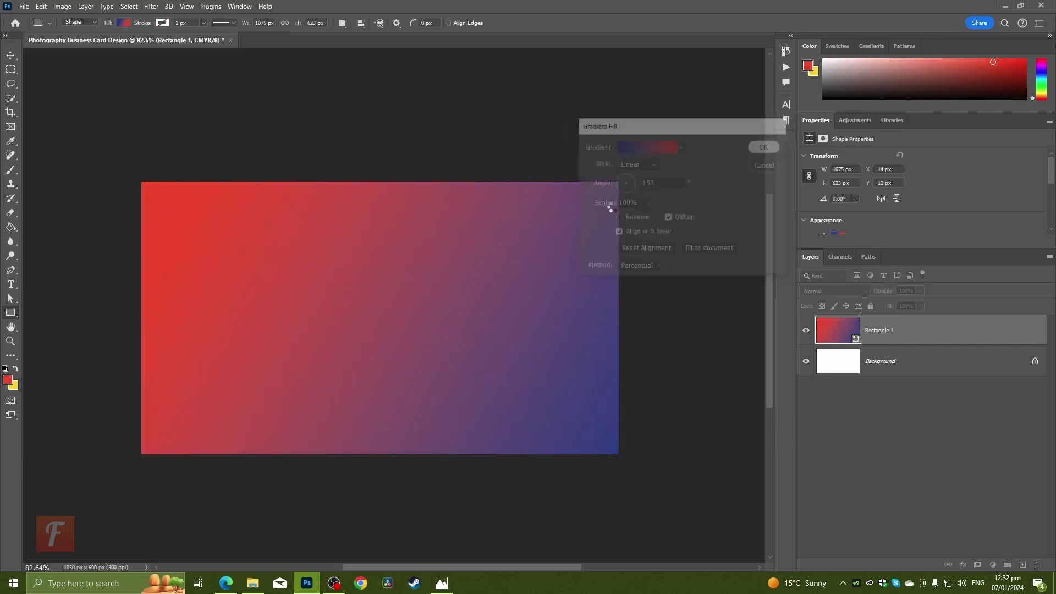
# - Draw a second rectangle about 1357 × 446 px across the card's lower part and colour it dark grey
pyautogui.click(868, 430)
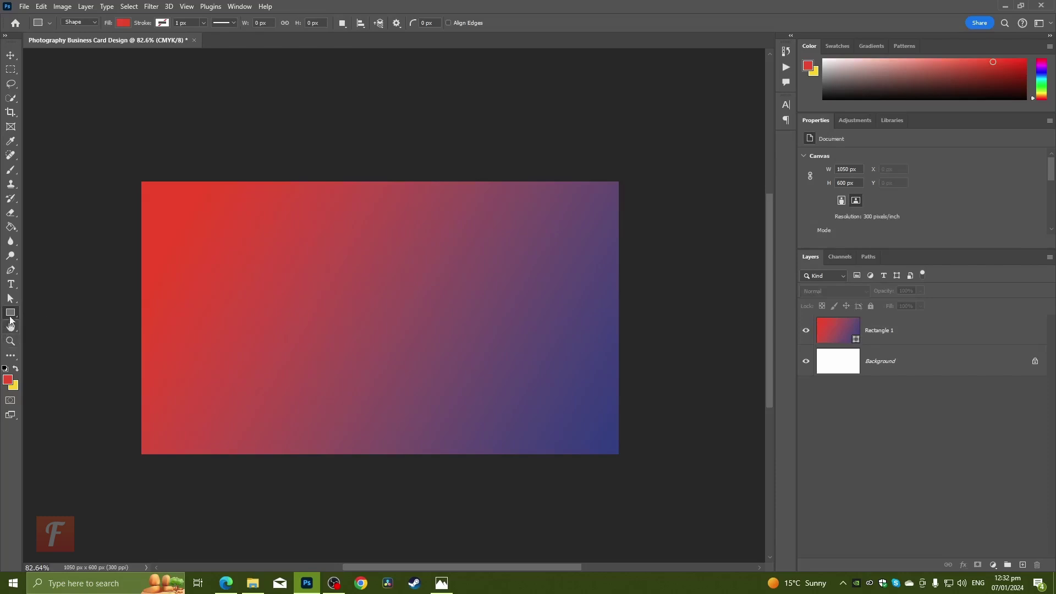
pyautogui.moveTo(100, 256); pyautogui.dragTo(717, 458)
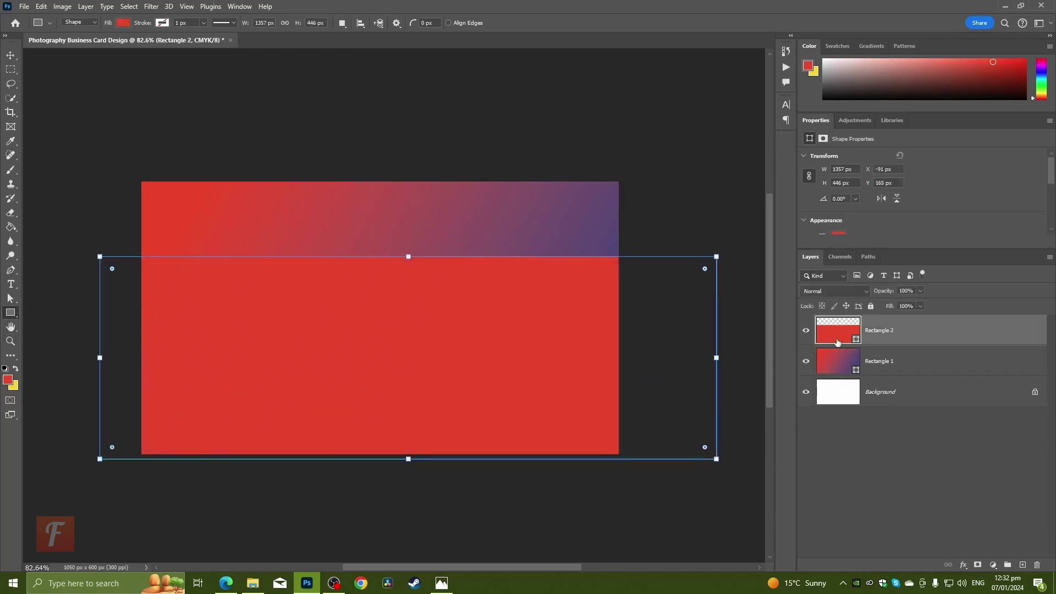
pyautogui.doubleClick(837, 341)
pyautogui.click(572, 385)
pyautogui.click(514, 353)
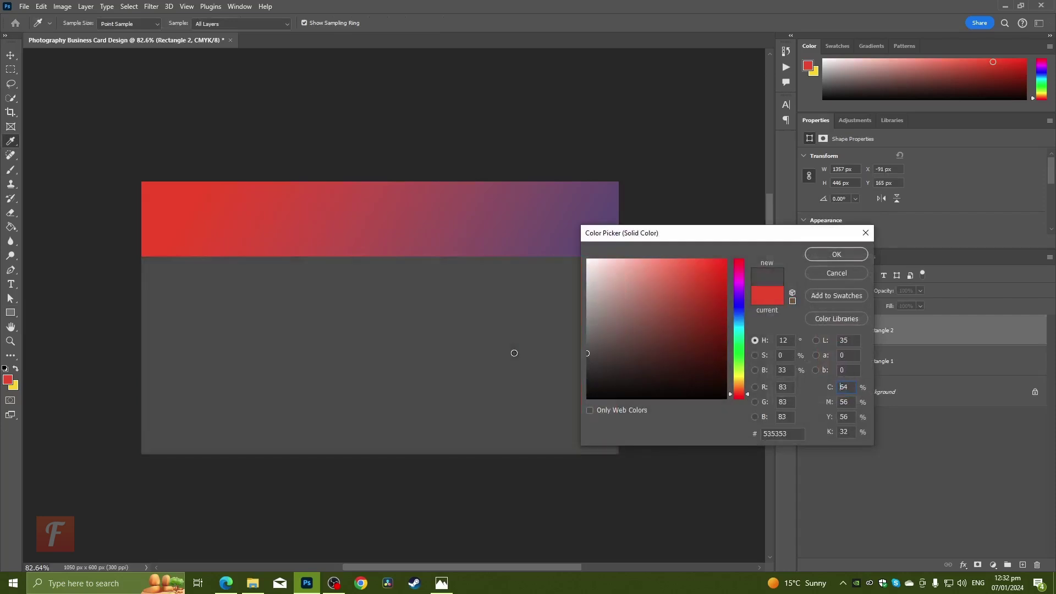
pyautogui.click(507, 352)
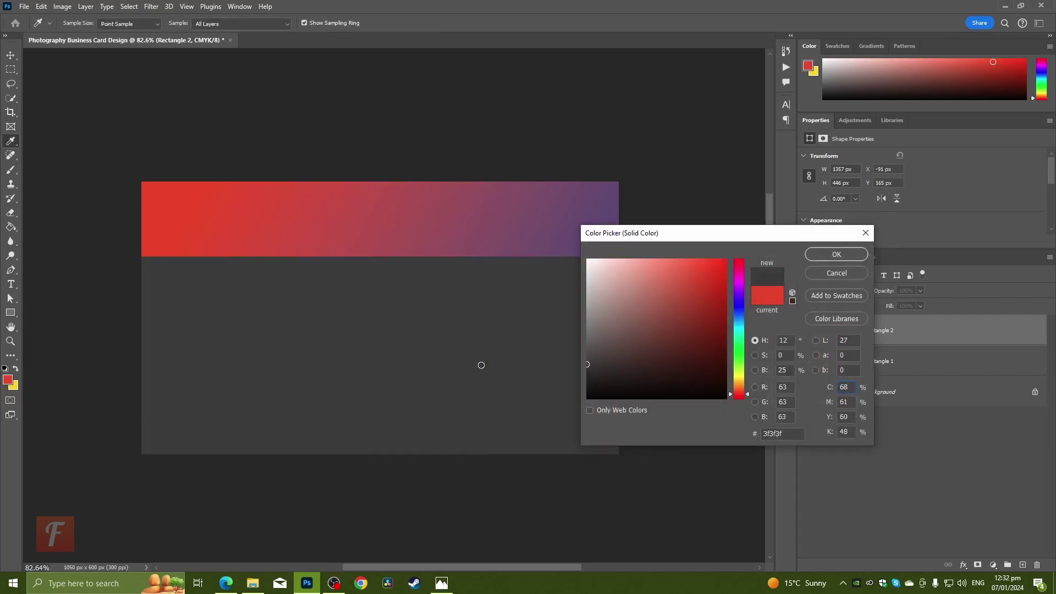
pyautogui.click(834, 254)
# - Enlarge the dark grey rectangle to about 1745 × 535 px and rotate it 30° clockwise
pyautogui.hotkey('ctrl', '-')
pyautogui.hotkey('ctrl', '-')
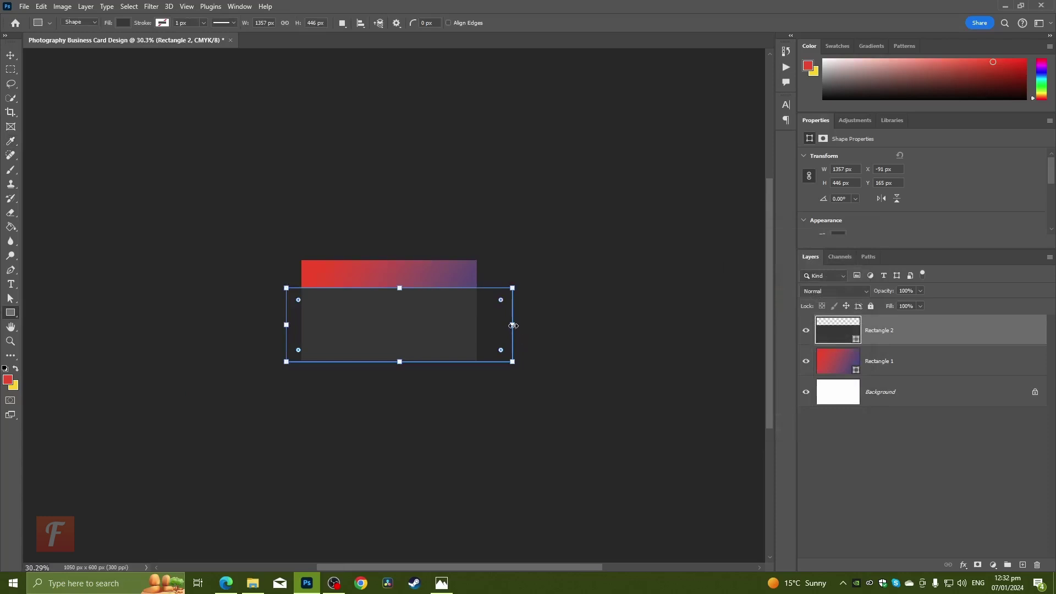
pyautogui.moveTo(514, 325); pyautogui.dragTo(577, 325)
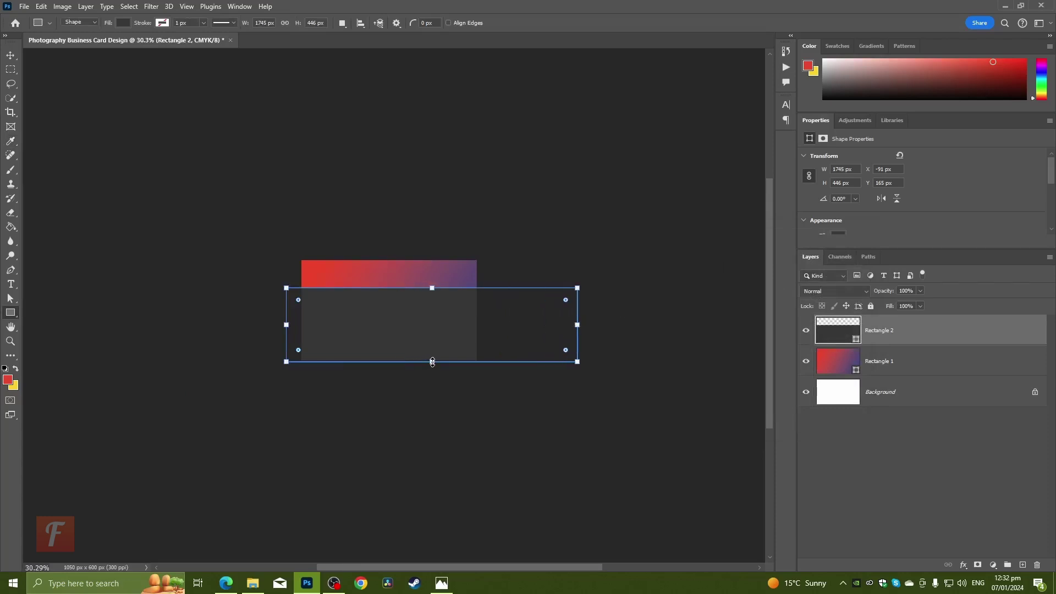
pyautogui.moveTo(432, 361); pyautogui.dragTo(432, 376)
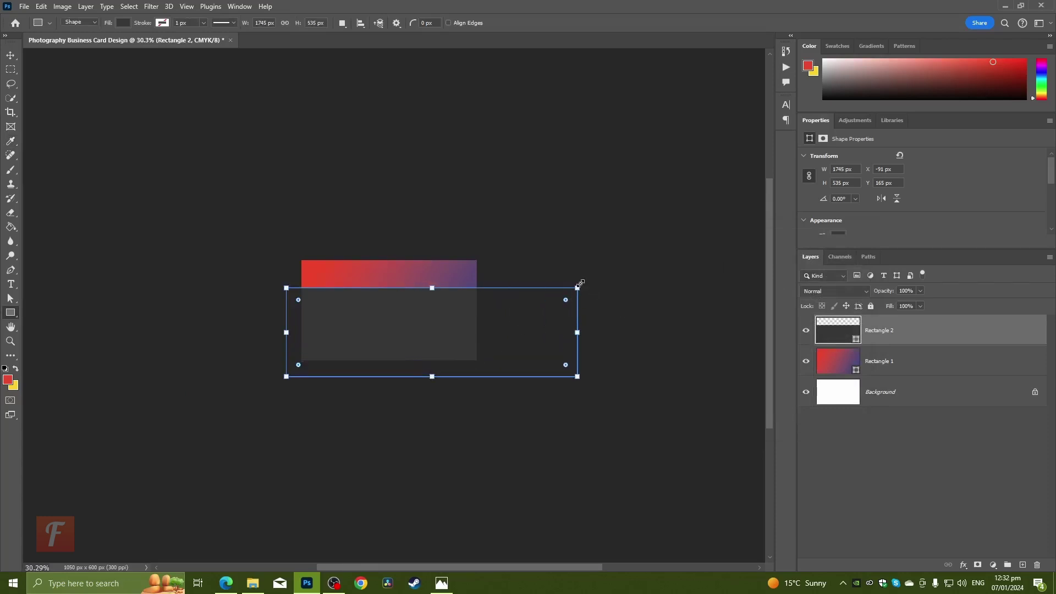
pyautogui.moveTo(586, 282); pyautogui.dragTo(580, 365)
# - Move the rotated grey rectangle left so it covers the card's lower-left half along the diagonal
pyautogui.click(10, 56)
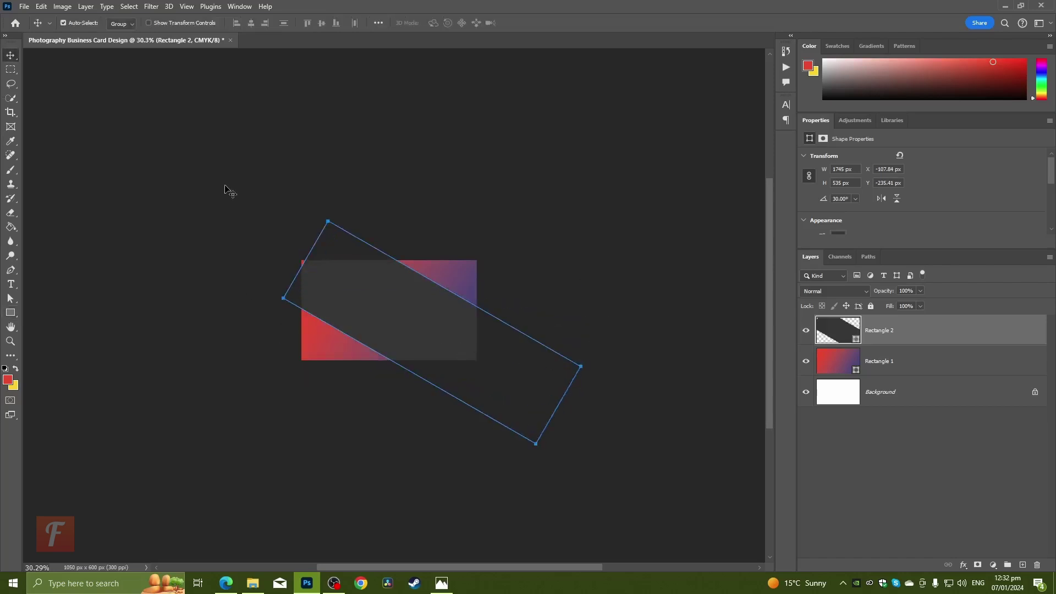
pyautogui.moveTo(393, 318); pyautogui.dragTo(299, 318)
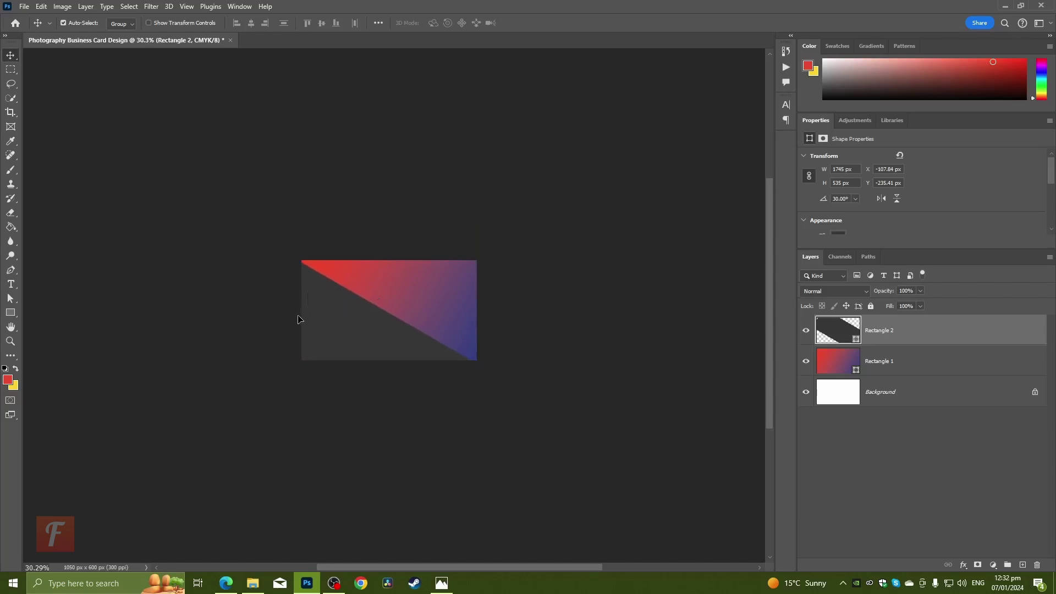
pyautogui.scroll(2, 305, 312)
pyautogui.hotkey('ctrl', '0')
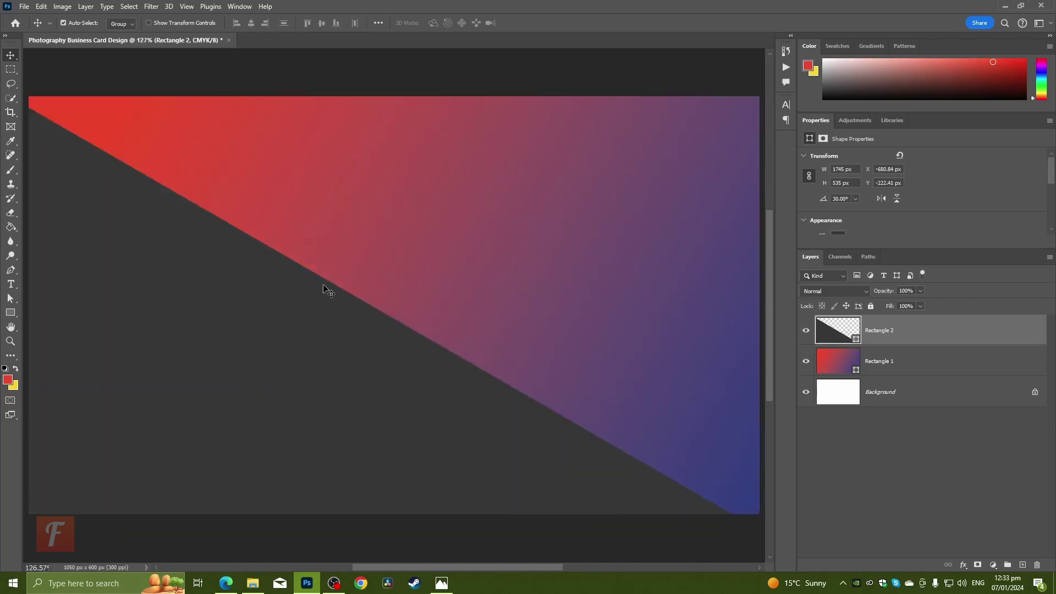
pyautogui.scroll(-2, 330, 298)
pyautogui.click(363, 465)
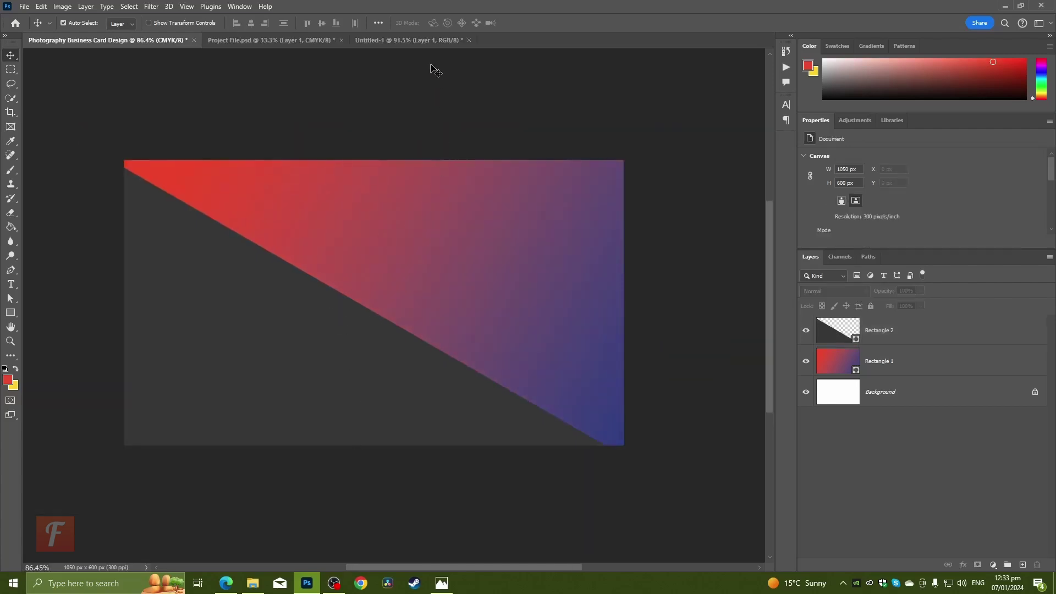
# - Bring the cutout photo of the woman holding a camera from Untitled-1 onto the card's lower-right area
pyautogui.click(421, 41)
pyautogui.moveTo(411, 184); pyautogui.dragTo(506, 331)
# - Enlarge the woman's photo to about 522 × 585 px and place its layer below the dark grey rectangle
pyautogui.hotkey('ctrl', 't')
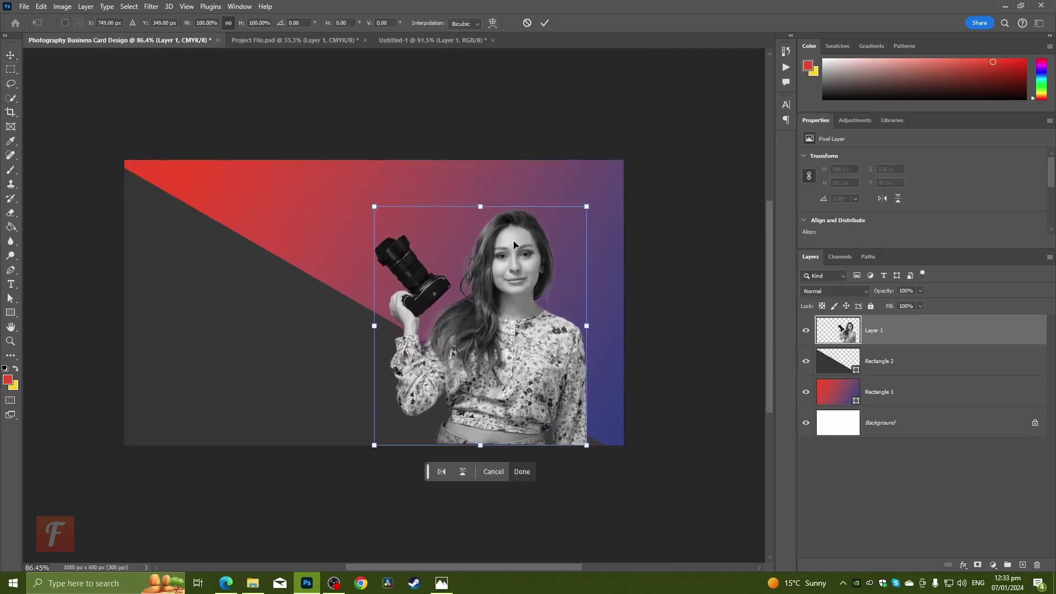
pyautogui.moveTo(482, 205); pyautogui.dragTo(472, 163)
pyautogui.press('Return')
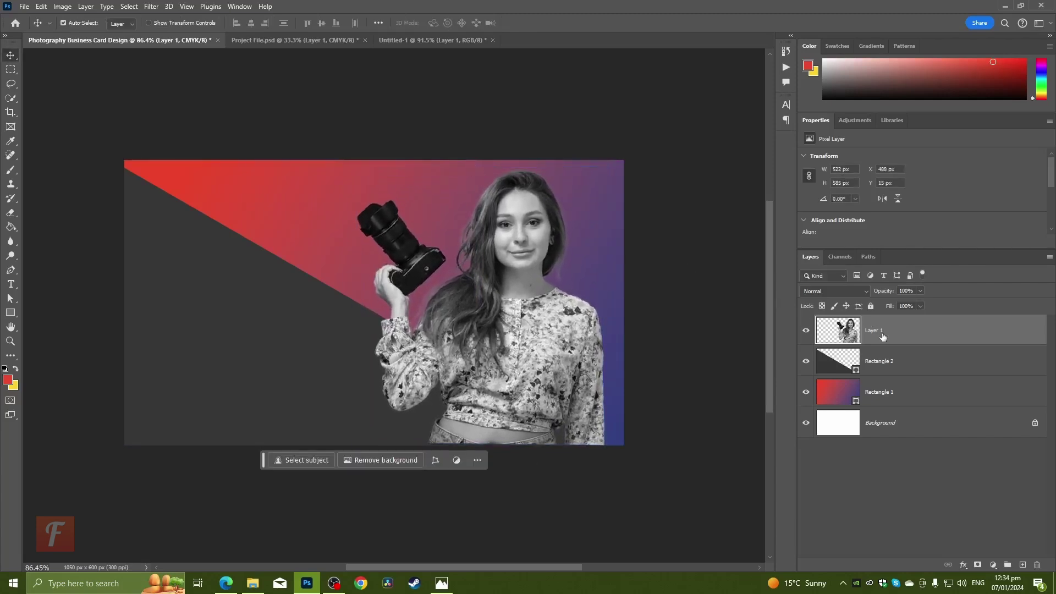
pyautogui.moveTo(883, 337); pyautogui.dragTo(830, 370)
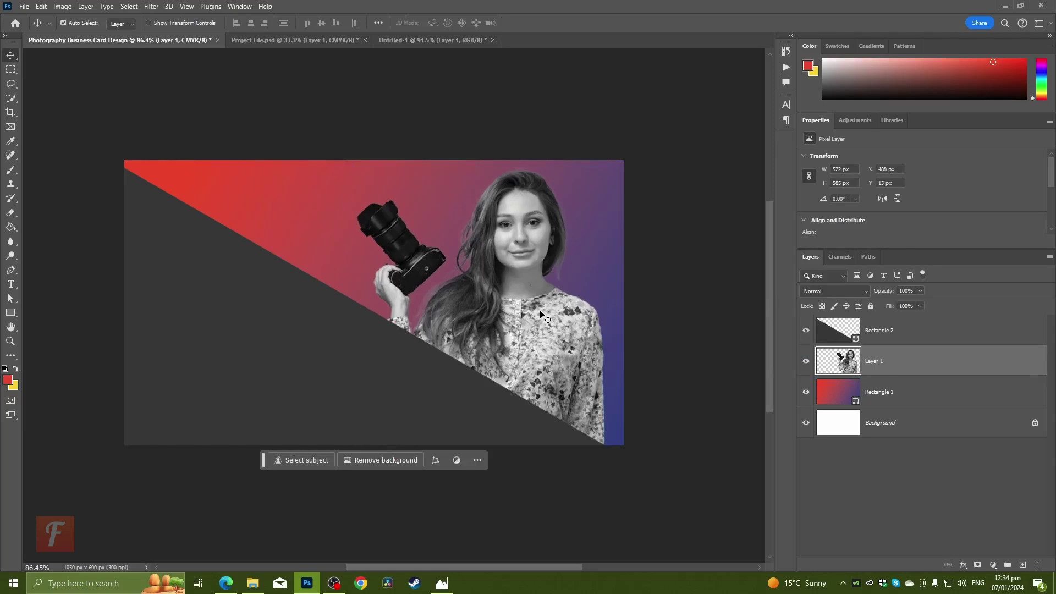
# - Draw a six-sided polygon about 186 × 161 px below the woman's raised hand and slightly round its corners
pyautogui.scroll(4, 385, 280)
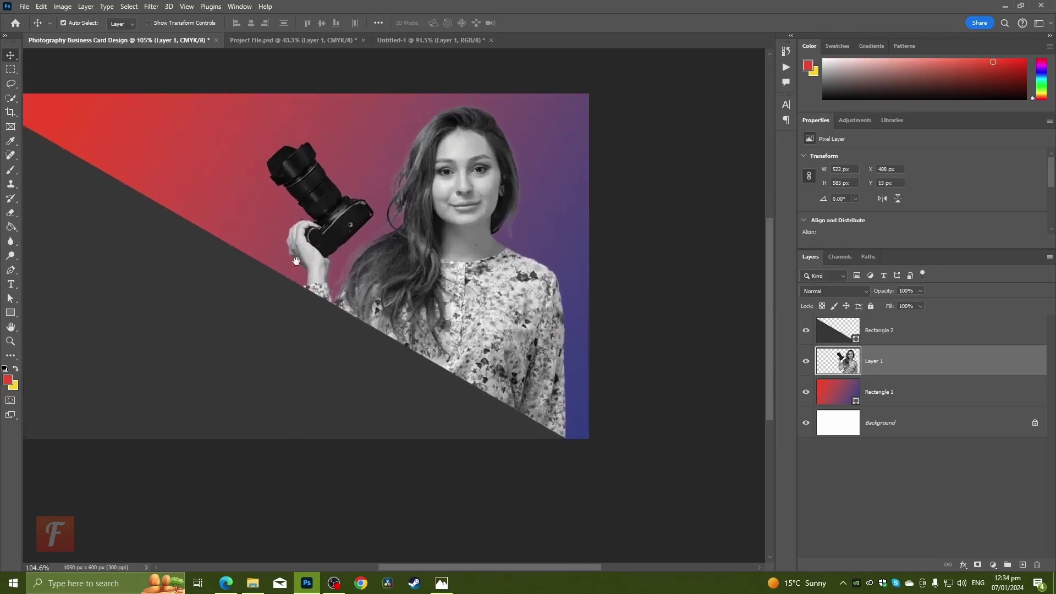
pyautogui.click(9, 314)
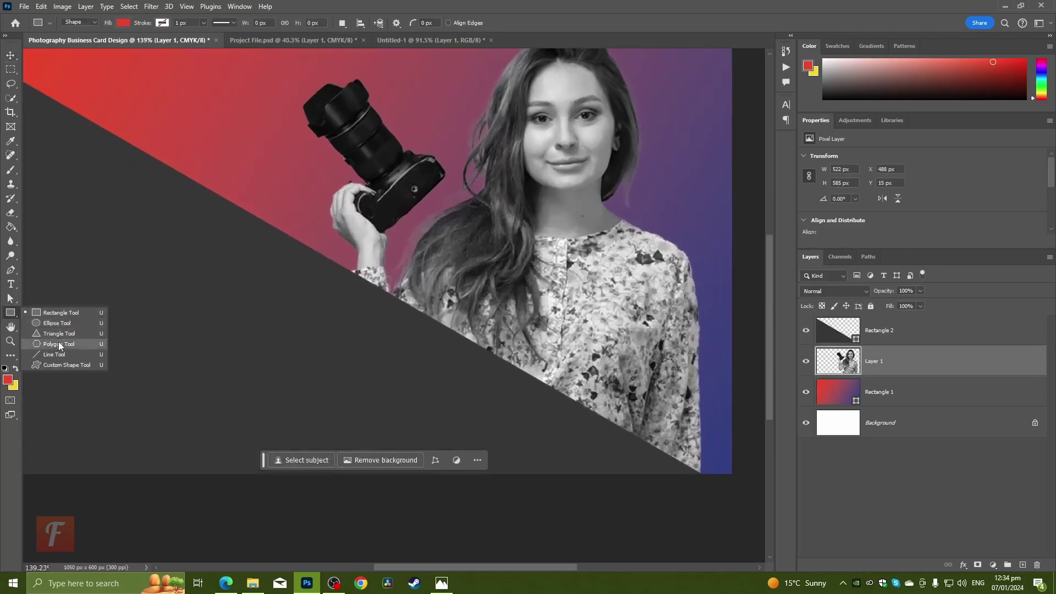
pyautogui.click(58, 341)
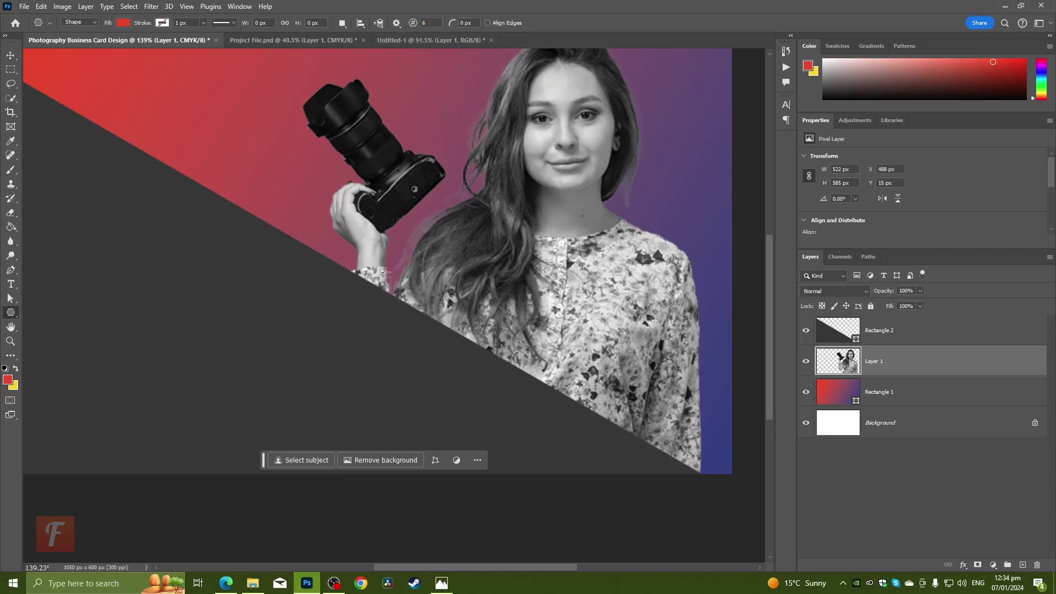
pyautogui.moveTo(290, 290); pyautogui.dragTo(477, 405)
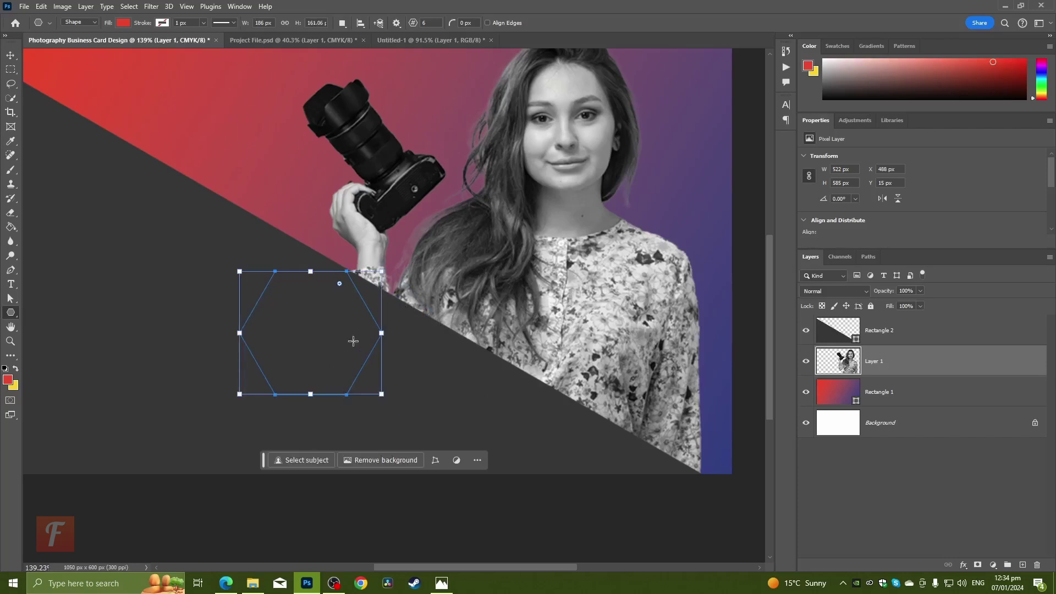
pyautogui.scroll(2, 329, 322)
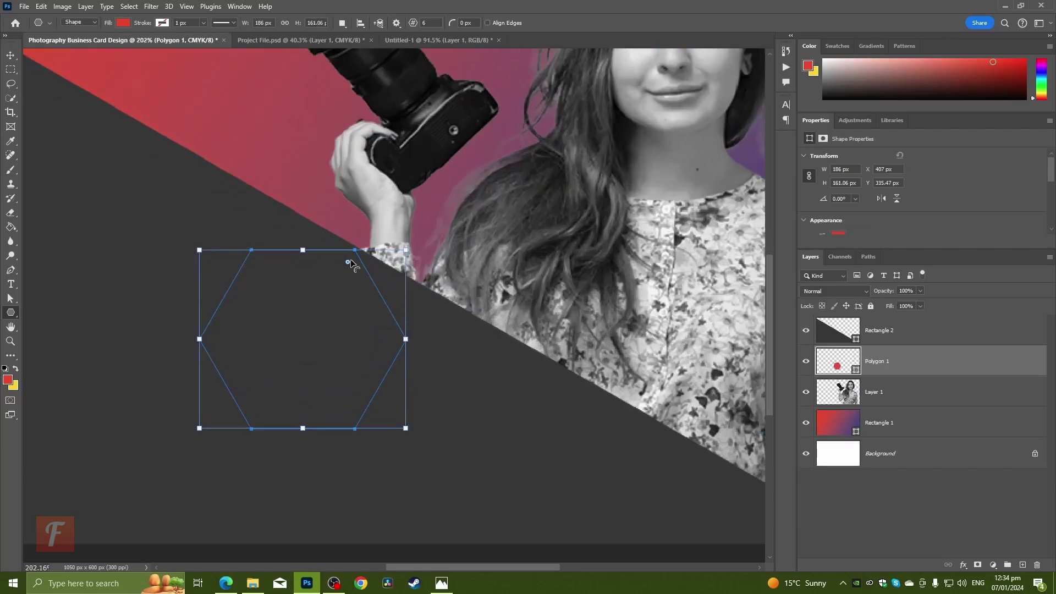
pyautogui.moveTo(347, 263); pyautogui.dragTo(342, 271)
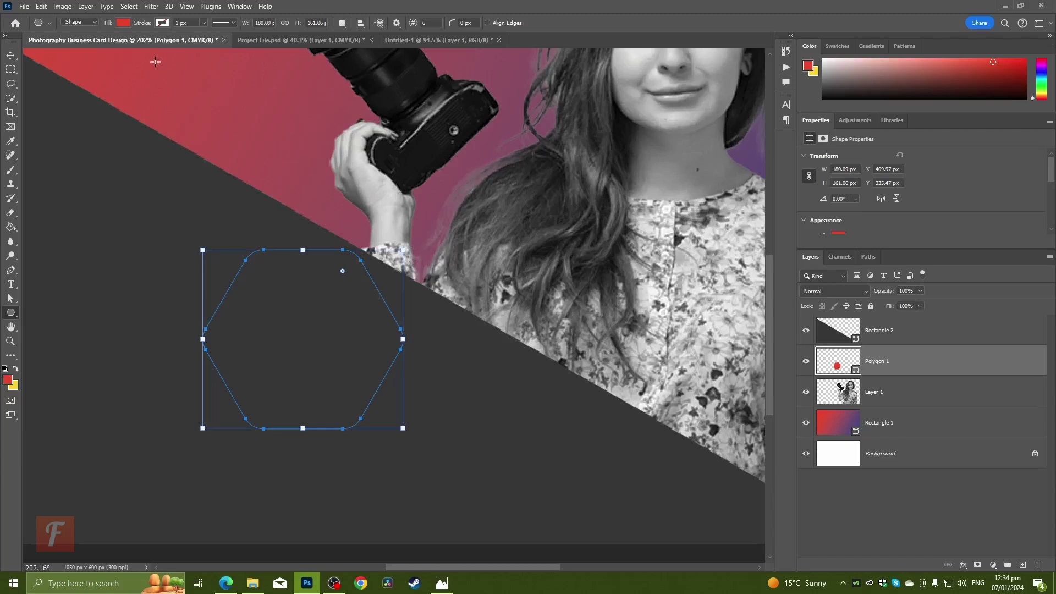
# - Fill the hexagon below the woman's hand with yellow and bring its layer above the dark grey rectangle
pyautogui.click(124, 22)
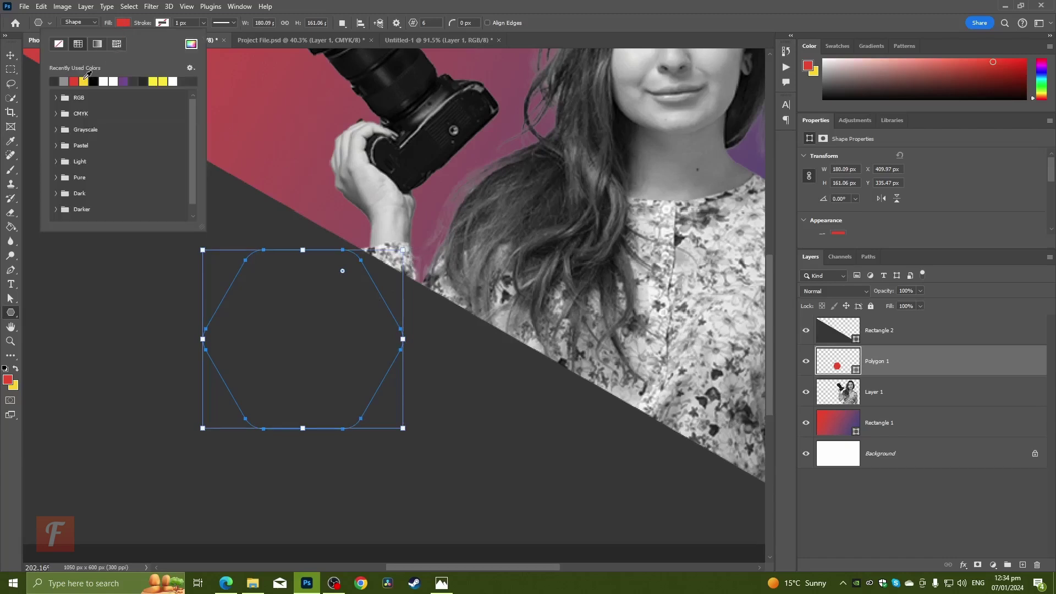
pyautogui.click(84, 80)
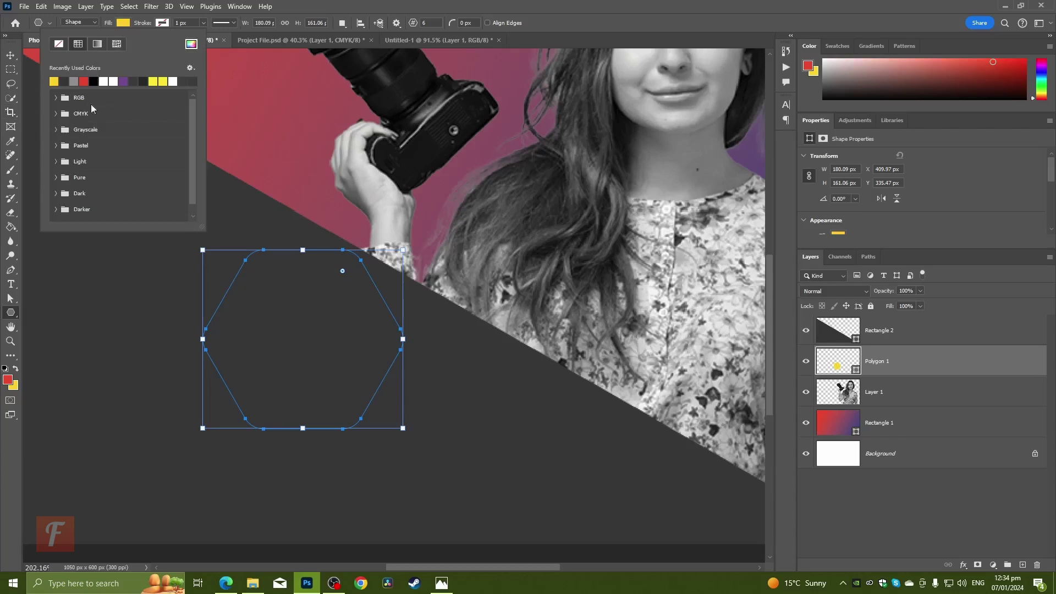
pyautogui.moveTo(823, 361); pyautogui.dragTo(825, 319)
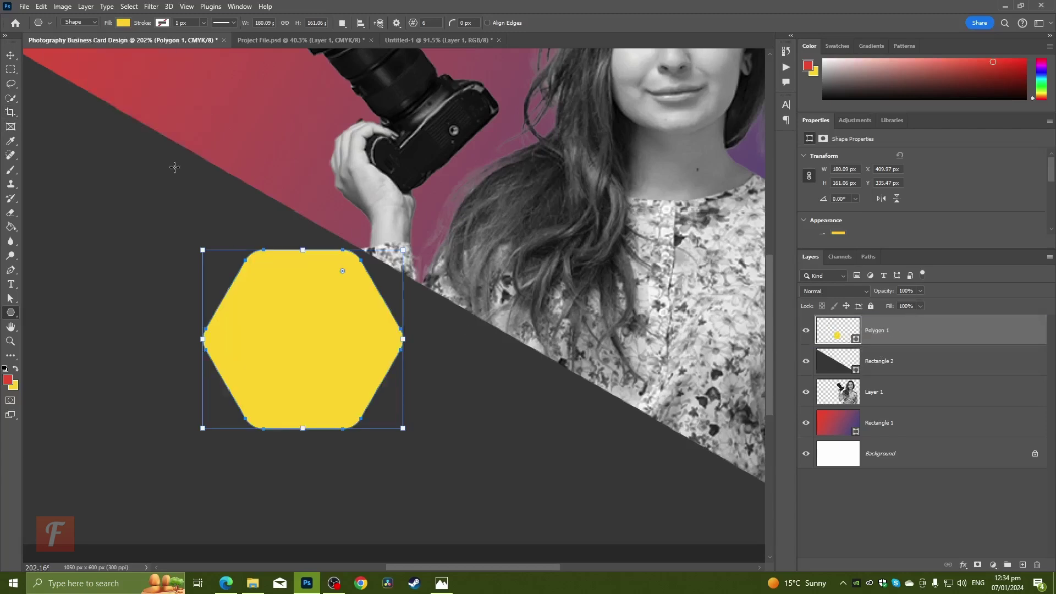
# - Give the yellow hexagon a white 4 px stroke
pyautogui.click(157, 23)
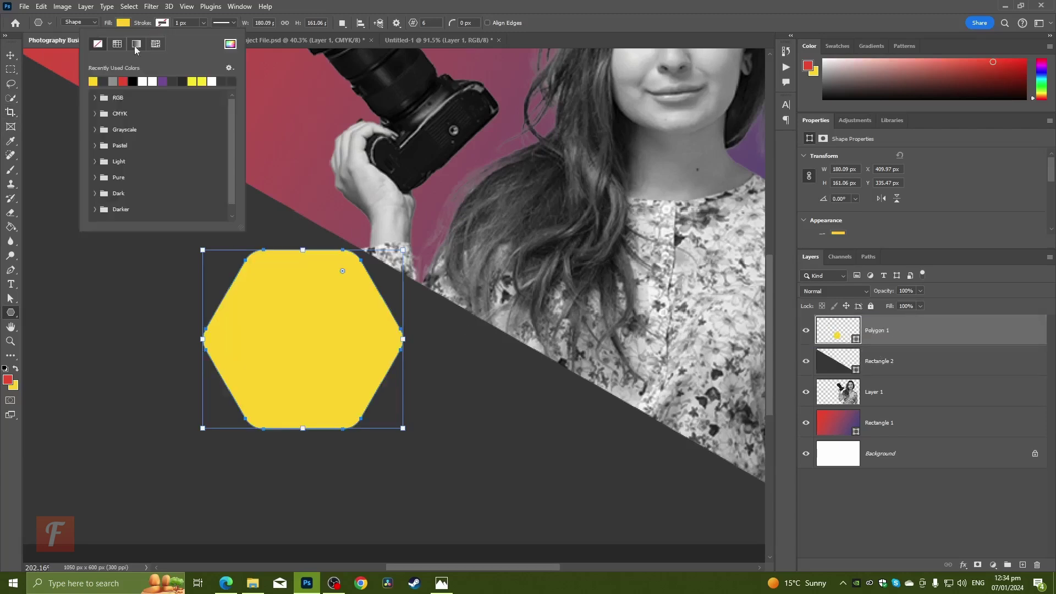
pyautogui.click(142, 81)
pyautogui.click(186, 23)
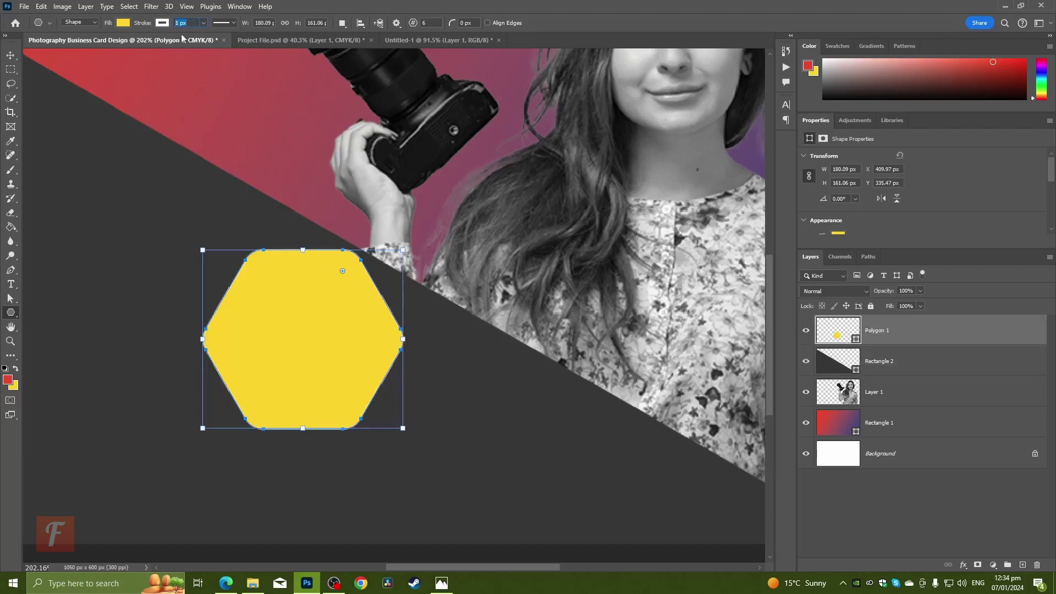
pyautogui.press('Return')
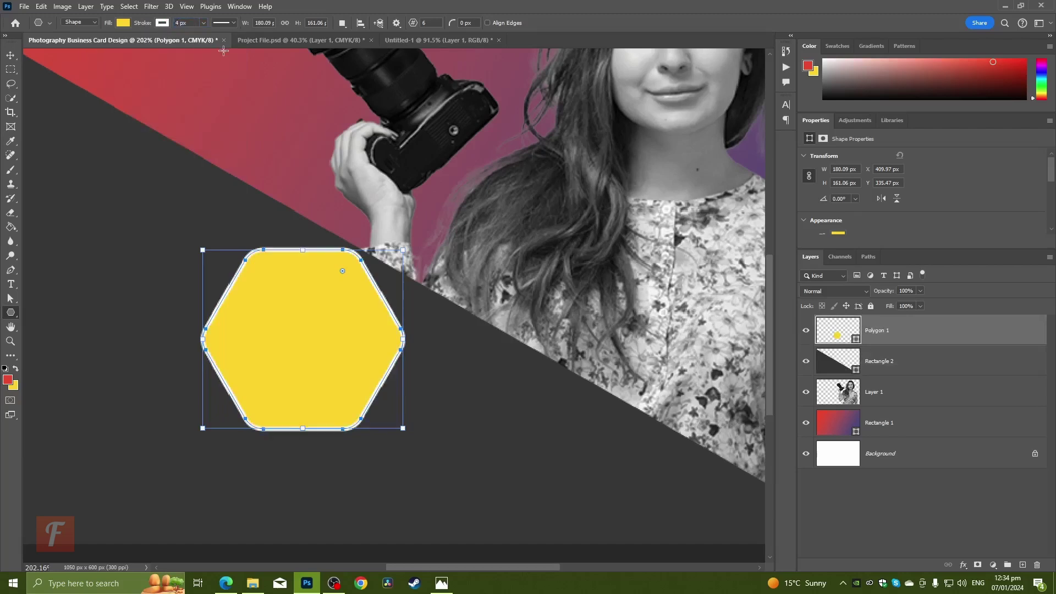
pyautogui.click(10, 55)
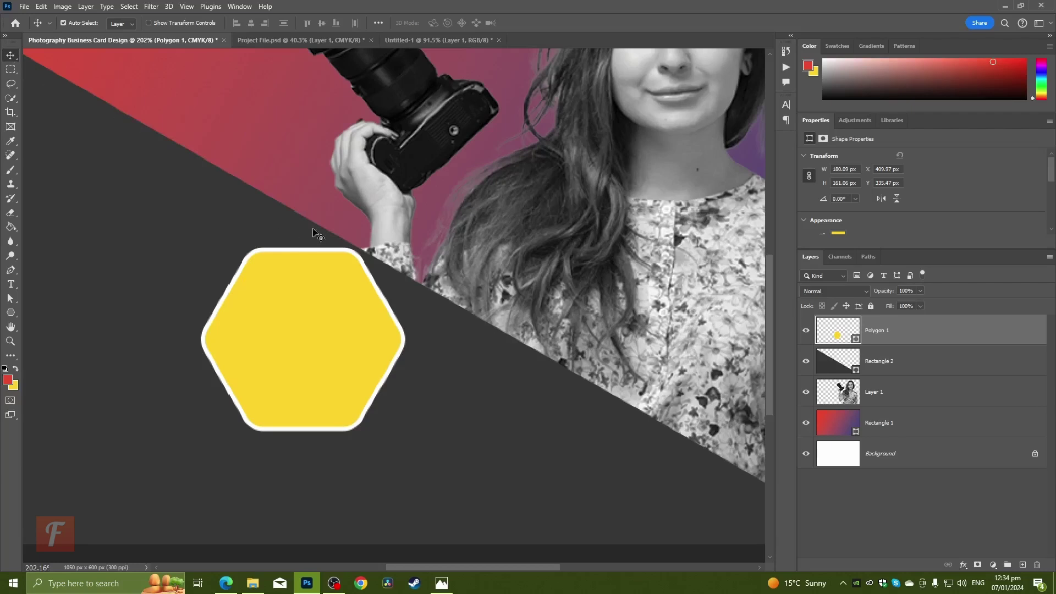
# - Try converting the yellow hexagon to a smart object and rotating it 90 degrees
pyautogui.rightClick(887, 335)
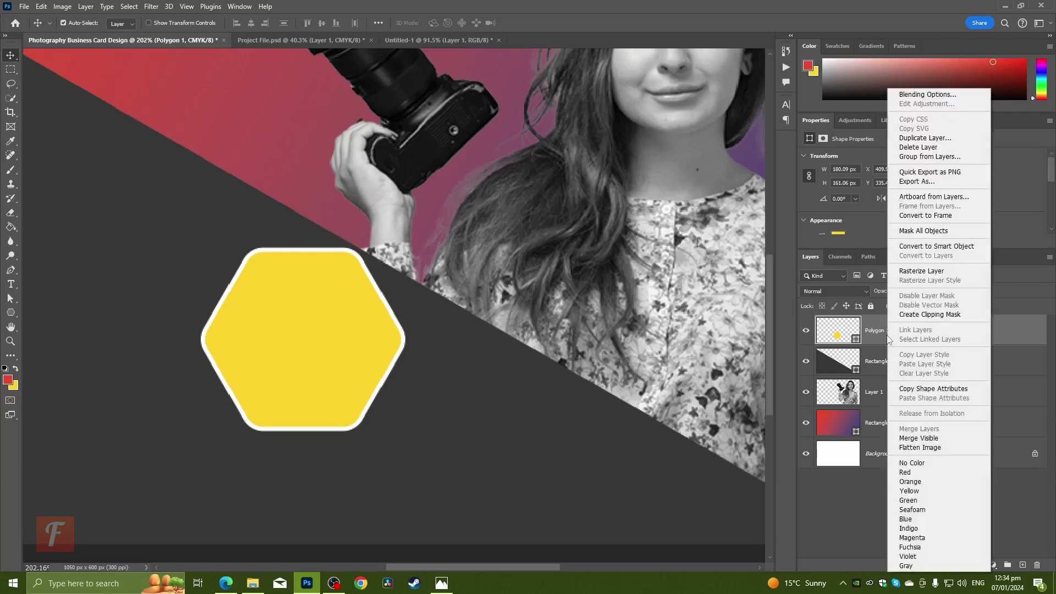
pyautogui.click(936, 246)
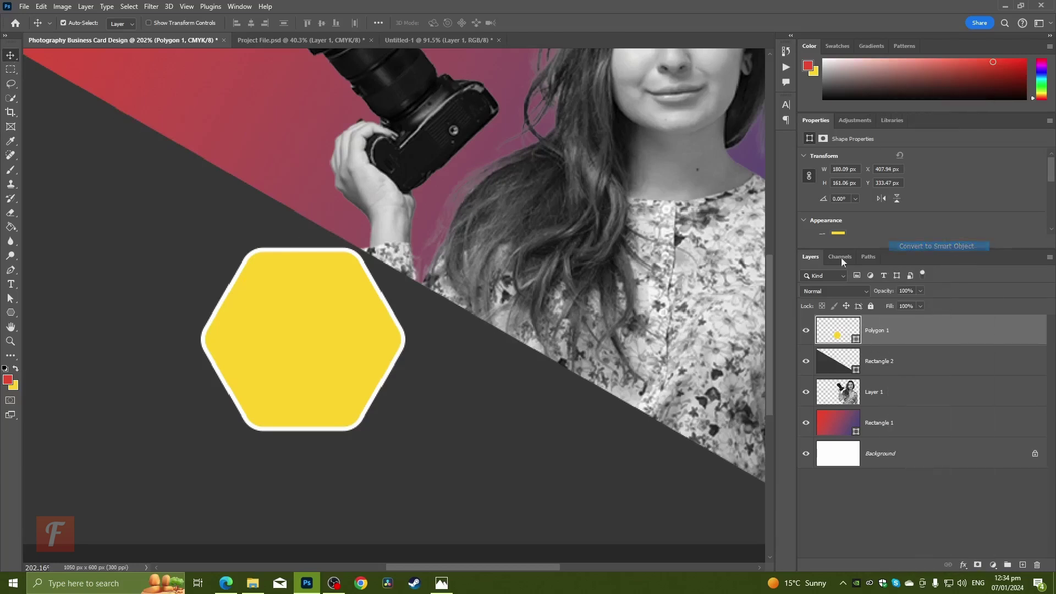
pyautogui.hotkey('ctrl', 't')
pyautogui.moveTo(419, 238); pyautogui.dragTo(380, 399)
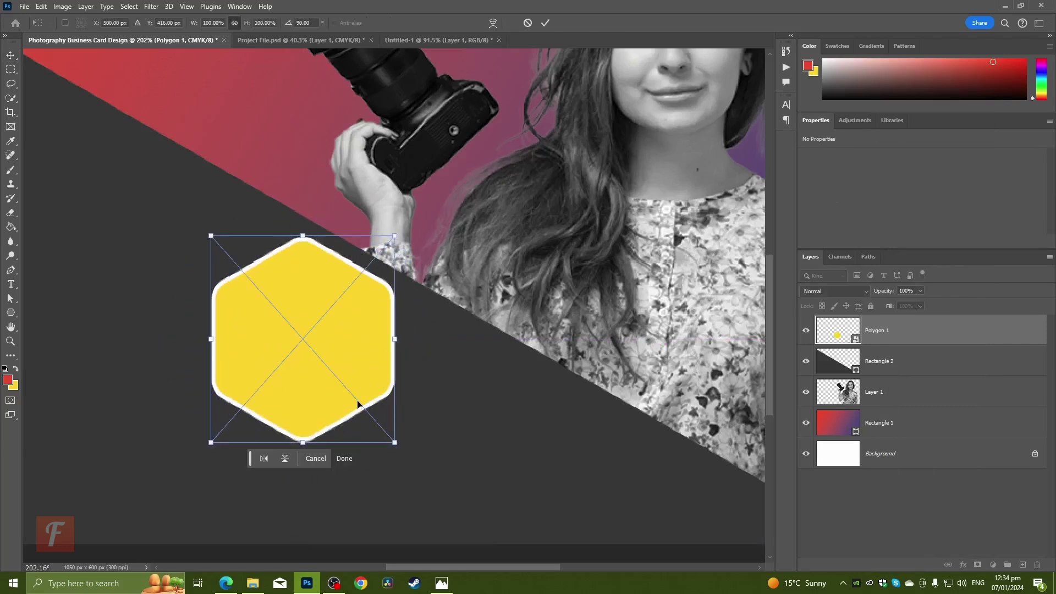
pyautogui.press('Return')
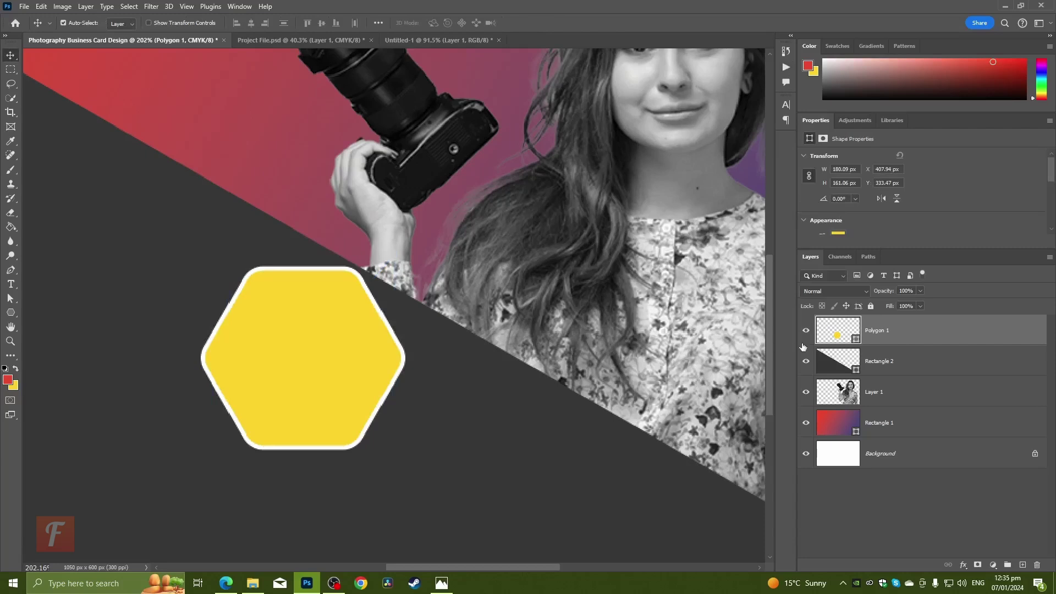
# - Duplicate the yellow hexagon twice, placing one copy to its upper right and the other directly below that copy in a honeycomb arrangement
pyautogui.rightClick(933, 331)
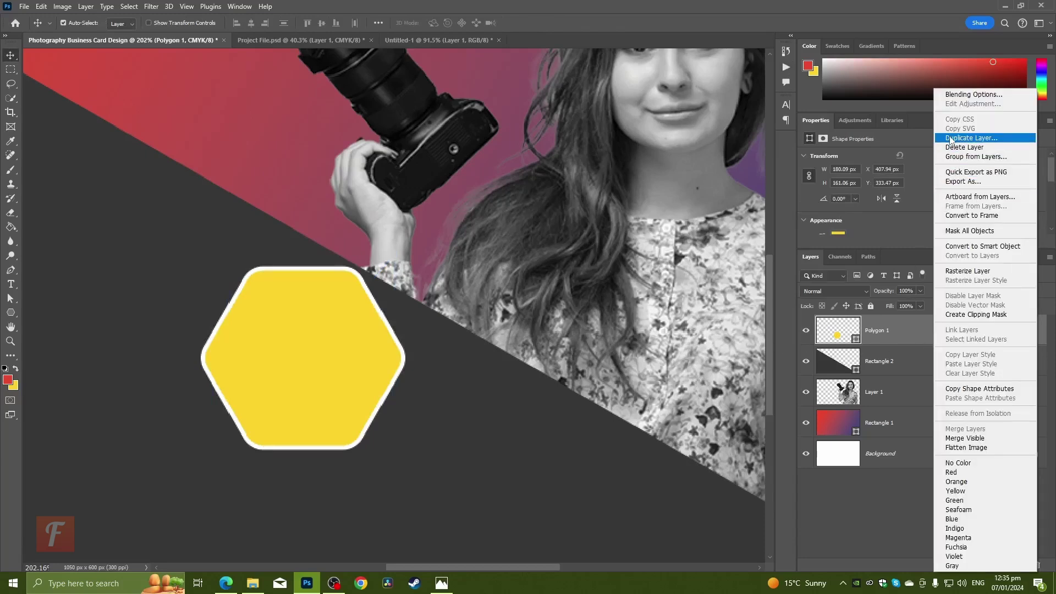
pyautogui.click(950, 139)
pyautogui.click(618, 163)
pyautogui.moveTo(283, 362); pyautogui.dragTo(429, 267)
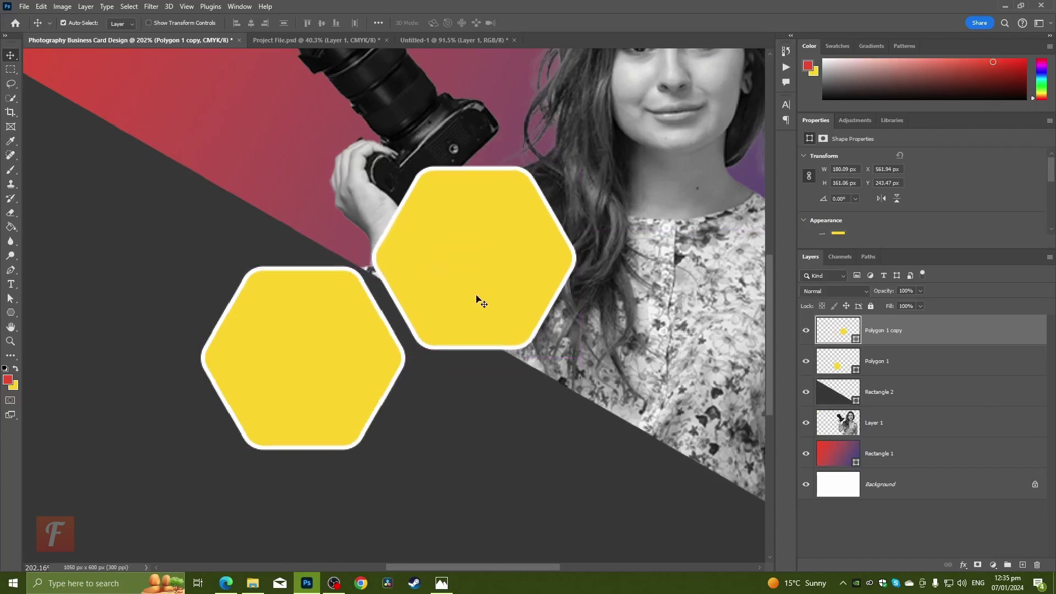
pyautogui.moveTo(473, 317); pyautogui.dragTo(470, 505)
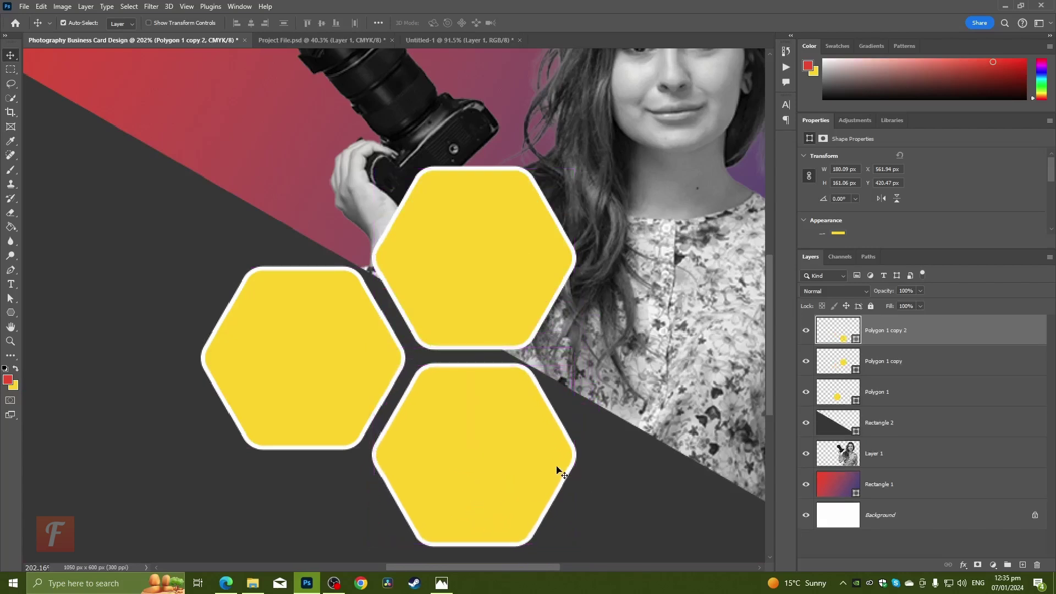
# - Scale the three hexagons together to about 294 × 298 px and move them right over the diagonal edge beneath the camera
pyautogui.keyDown('shift'); pyautogui.click(915, 406); pyautogui.keyUp('shift')
pyautogui.hotkey('ctrl', 't')
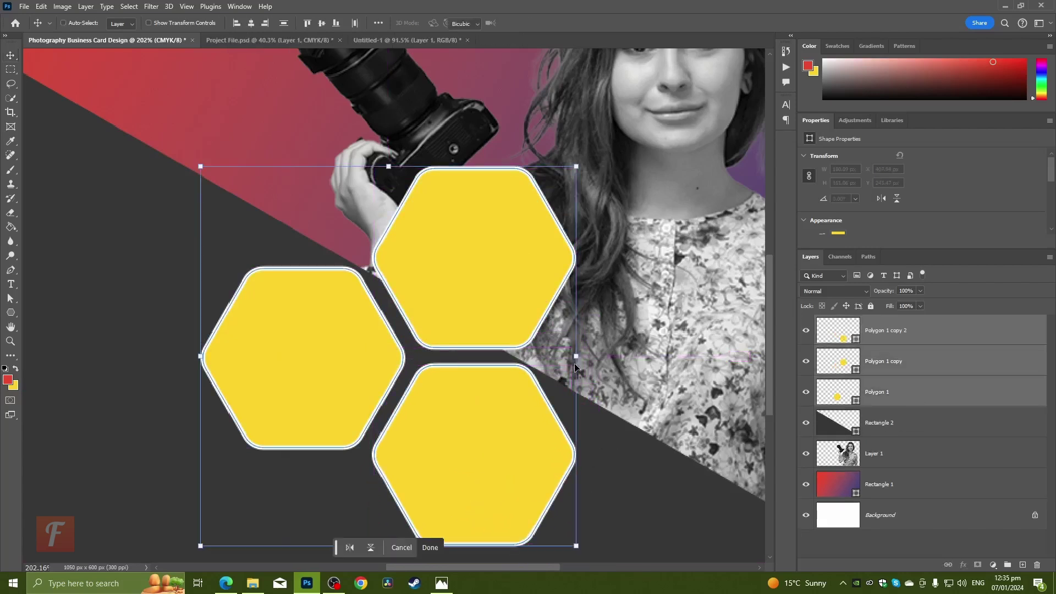
pyautogui.scroll(-3, 566, 357)
pyautogui.moveTo(575, 216); pyautogui.dragTo(441, 350)
pyautogui.moveTo(410, 404); pyautogui.dragTo(560, 341)
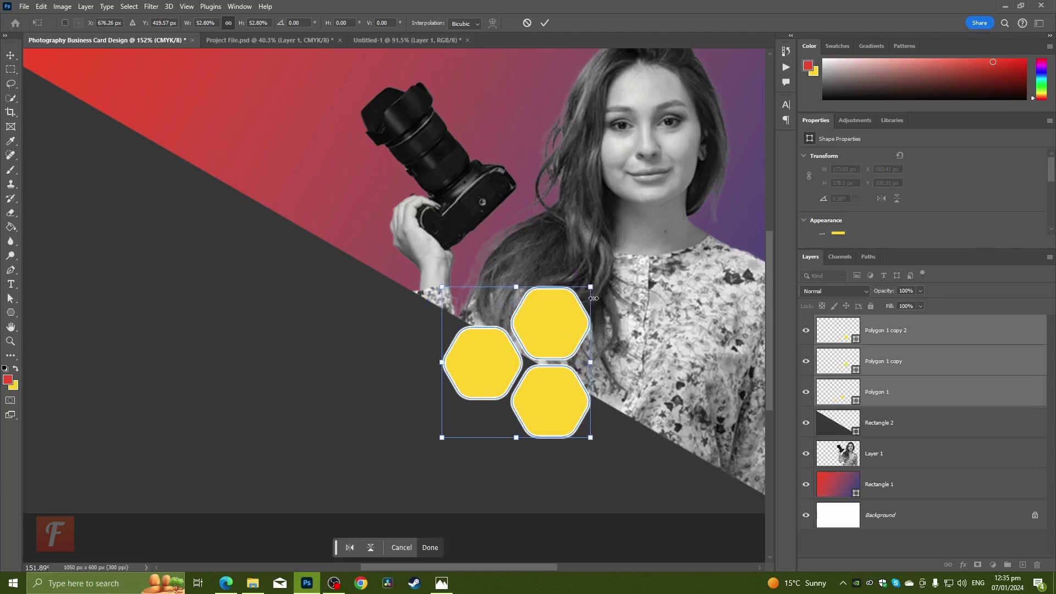
pyautogui.moveTo(591, 287); pyautogui.dragTo(631, 251)
pyautogui.moveTo(599, 286); pyautogui.dragTo(593, 286)
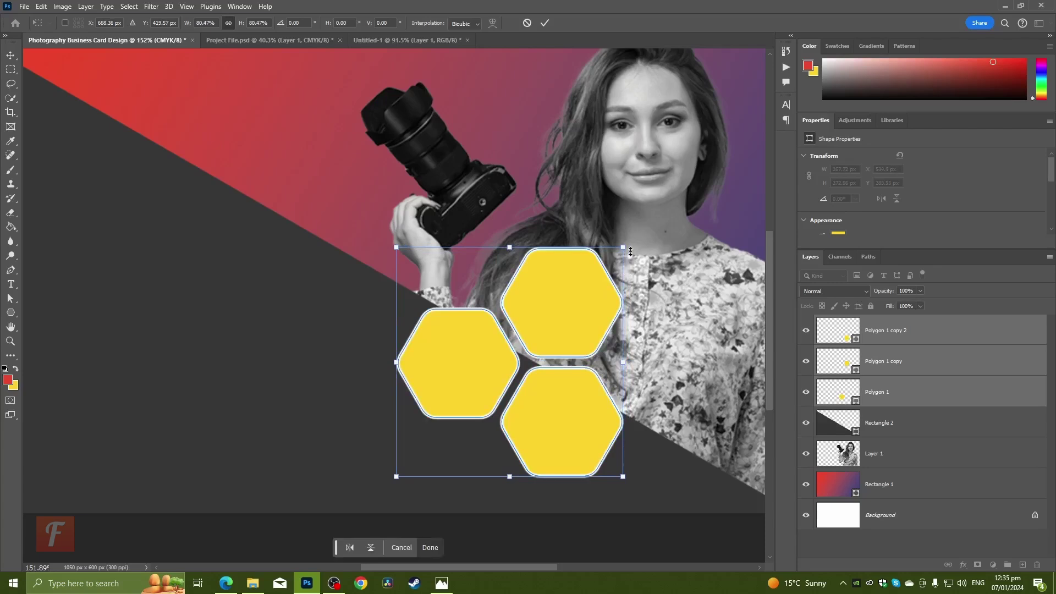
pyautogui.moveTo(631, 251); pyautogui.dragTo(641, 242)
pyautogui.press('Return')
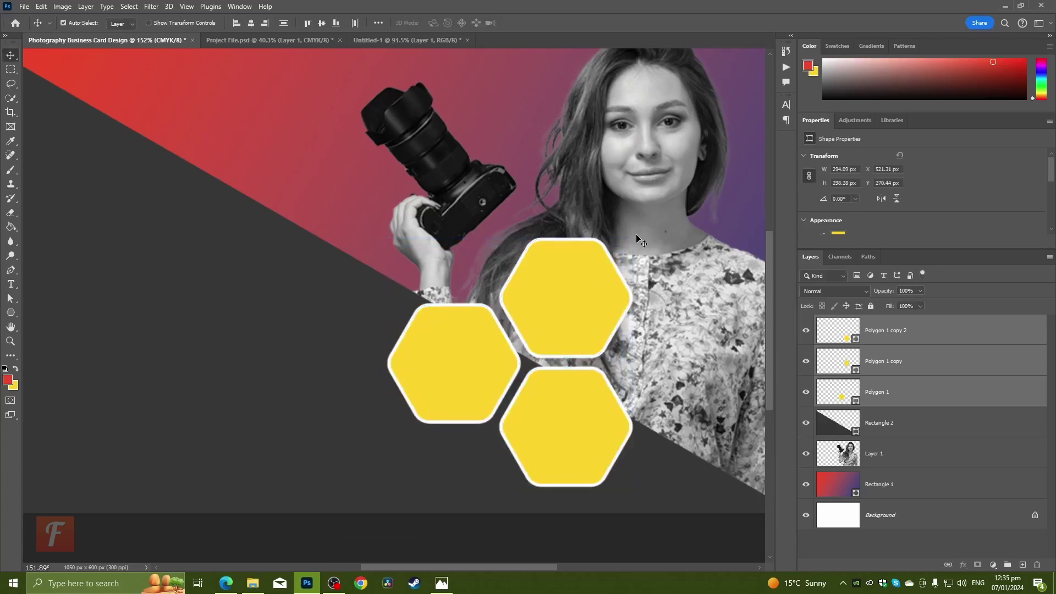
# - Bring the wedding couple photo from Untitled-1 onto the card and clip it to the left hexagon
pyautogui.scroll(-2, 641, 242)
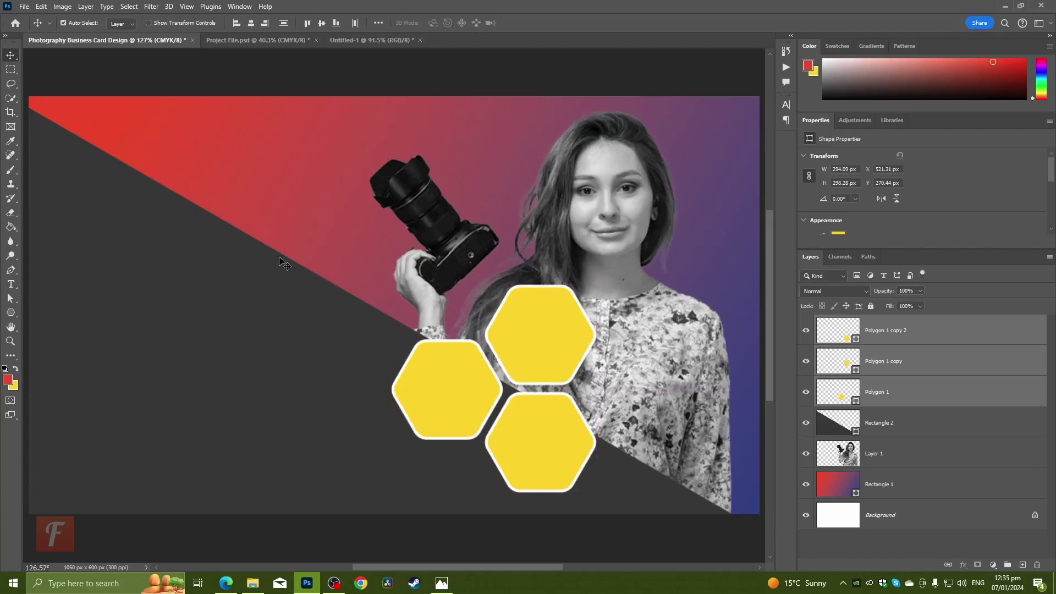
pyautogui.click(355, 39)
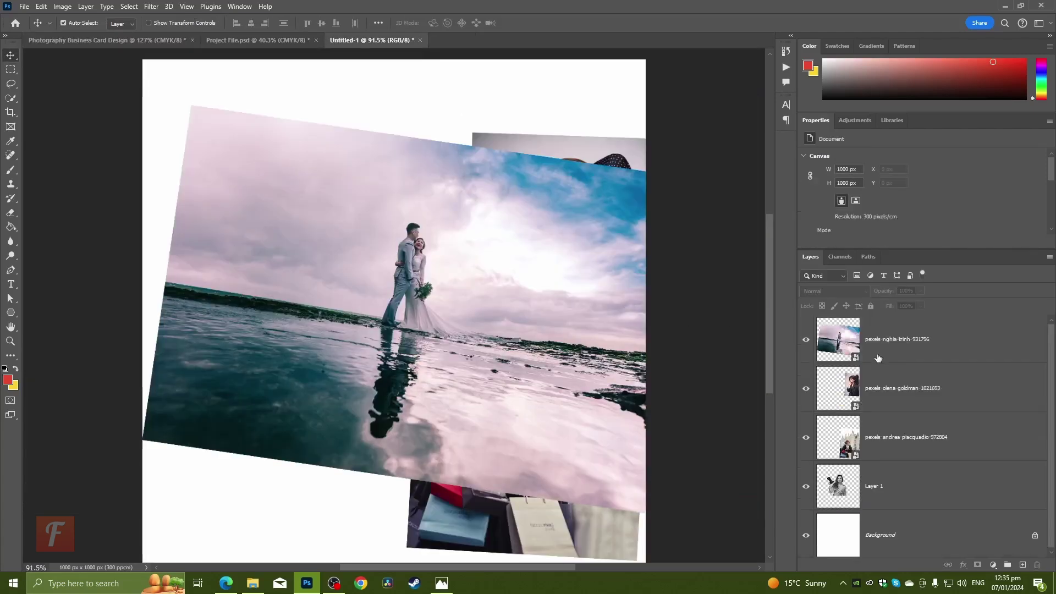
pyautogui.click(900, 339)
pyautogui.moveTo(900, 339); pyautogui.dragTo(426, 420)
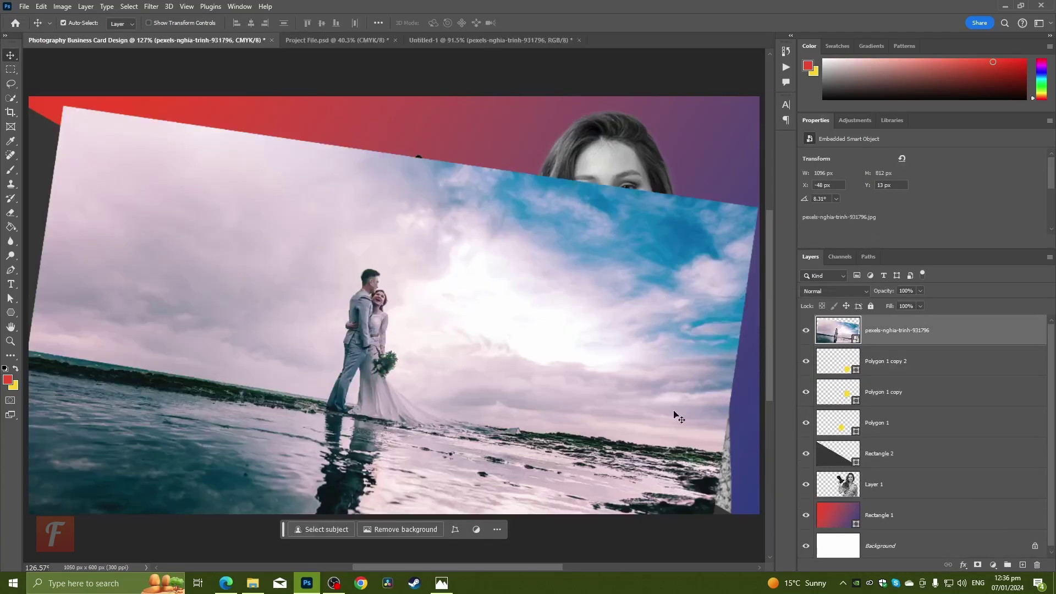
pyautogui.moveTo(893, 341); pyautogui.dragTo(886, 408)
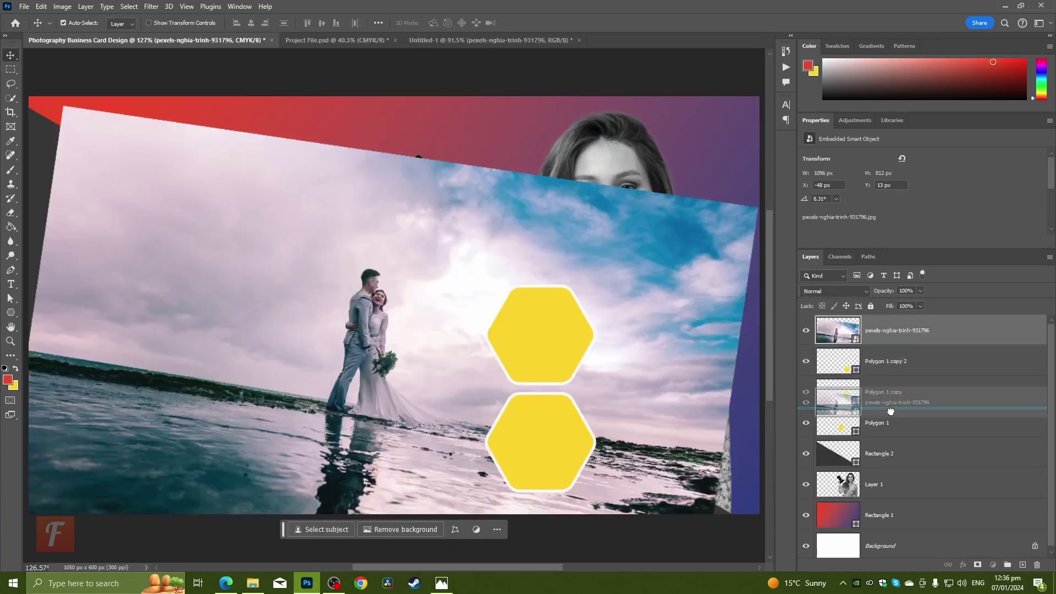
pyautogui.keyDown('alt'); pyautogui.click(870, 409); pyautogui.keyUp('alt')
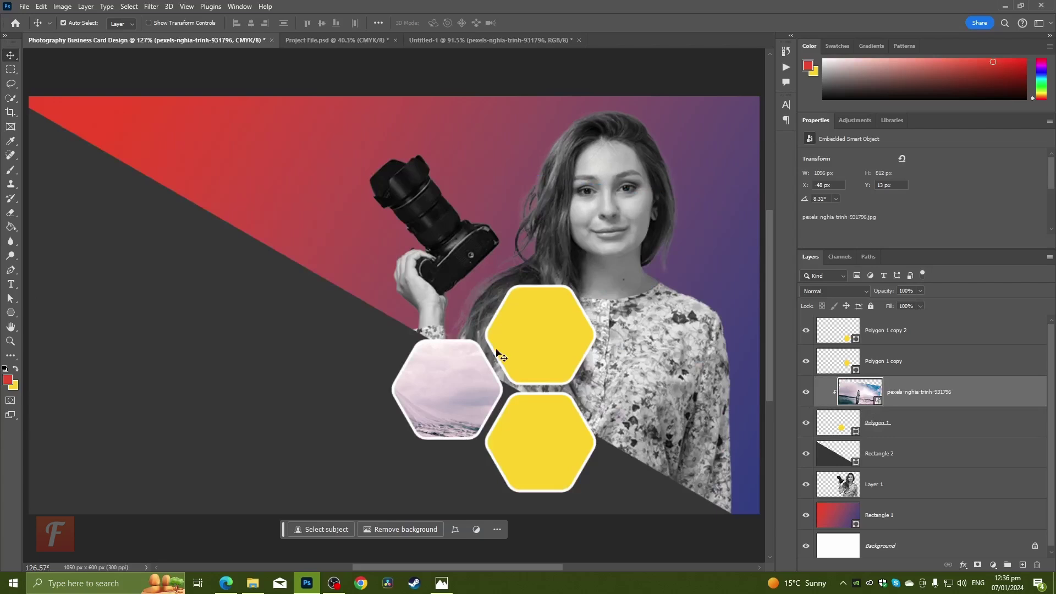
# - Scale the wedding photo to 2.31% and position it so the couple sits inside the left hexagon
pyautogui.hotkey('ctrl', 't')
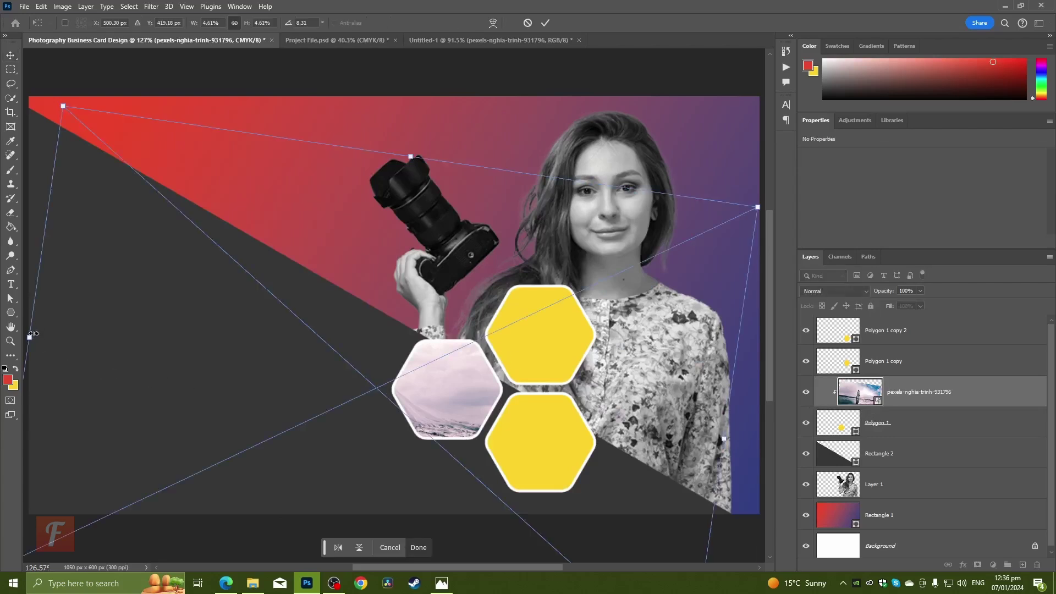
pyautogui.moveTo(31, 333); pyautogui.dragTo(279, 381)
pyautogui.moveTo(511, 398); pyautogui.dragTo(477, 415)
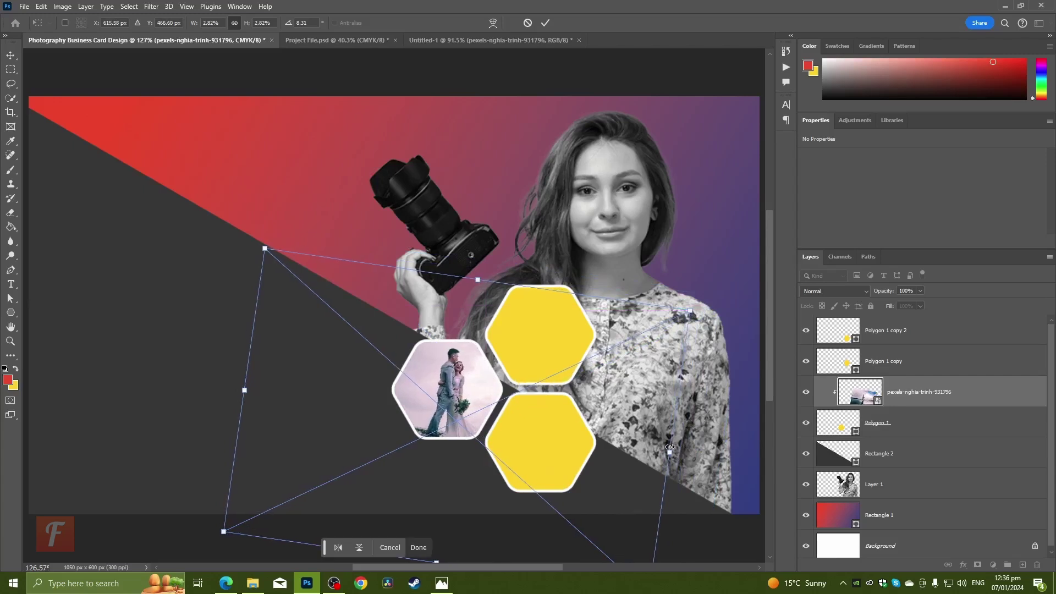
pyautogui.moveTo(670, 447); pyautogui.dragTo(631, 446)
pyautogui.moveTo(525, 449); pyautogui.dragTo(524, 434)
pyautogui.press('Return')
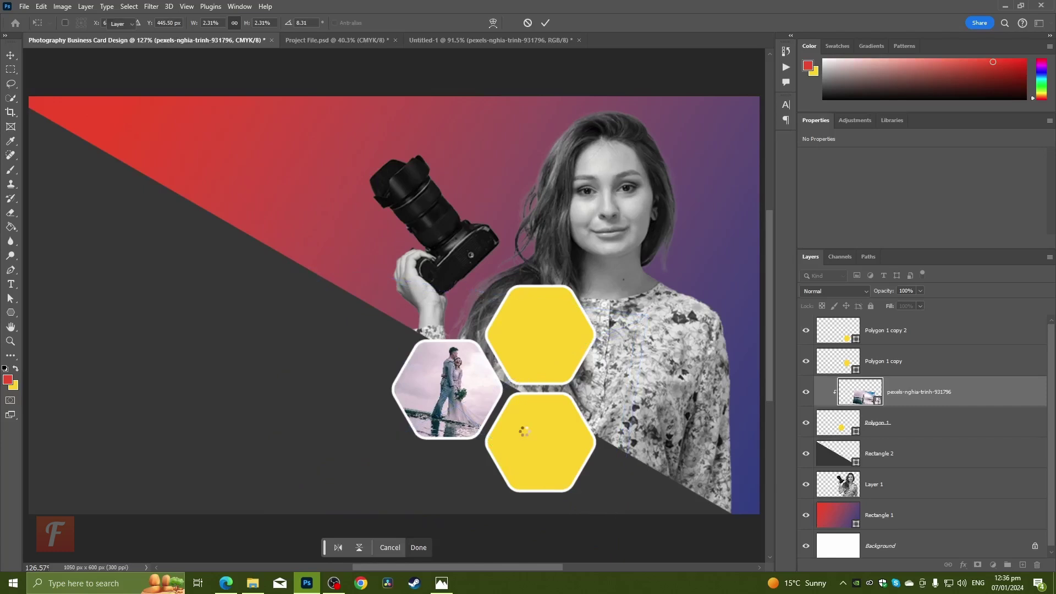
# - Hide the wedding photo in Untitled-1, bring the polka-dot blouse portrait onto the card, and clip it to the upper hexagon
pyautogui.click(448, 41)
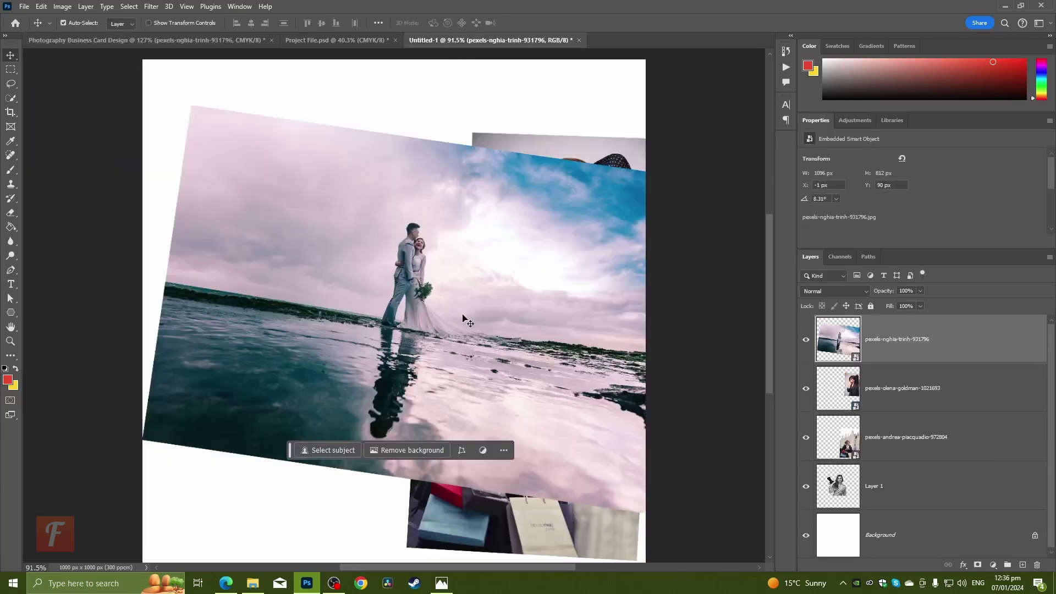
pyautogui.click(806, 339)
pyautogui.moveTo(899, 388); pyautogui.dragTo(552, 339)
pyautogui.moveTo(917, 394); pyautogui.dragTo(902, 347)
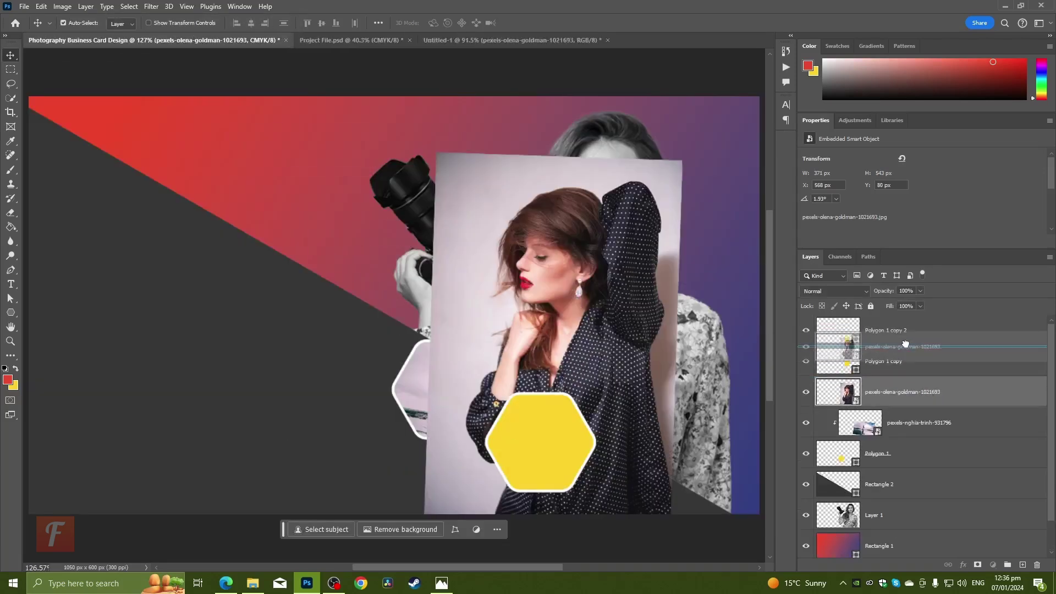
pyautogui.rightClick(885, 364)
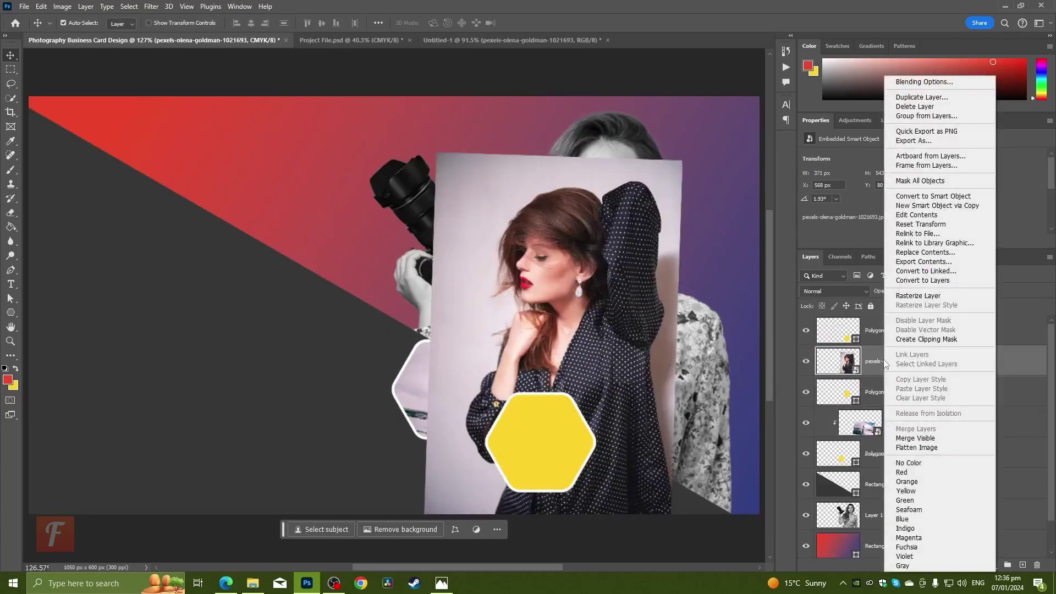
pyautogui.click(926, 339)
# - Scale the polka-dot blouse portrait to 1.60% and center the woman's face inside the upper hexagon
pyautogui.hotkey('ctrl', 't')
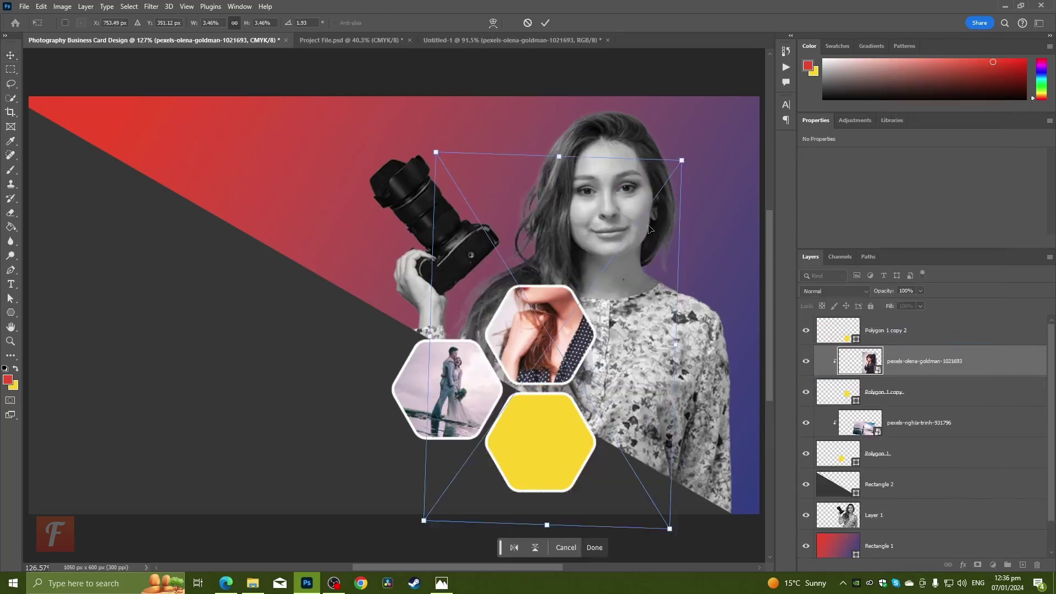
pyautogui.moveTo(688, 164); pyautogui.dragTo(624, 315)
pyautogui.moveTo(588, 365); pyautogui.dragTo(578, 321)
pyautogui.moveTo(614, 269); pyautogui.dragTo(600, 290)
pyautogui.moveTo(562, 344)
pyautogui.mouseDown()
pyautogui.moveTo(556, 329)
pyautogui.moveTo(561, 336)
pyautogui.mouseUp()
pyautogui.scroll(3, 560, 336)
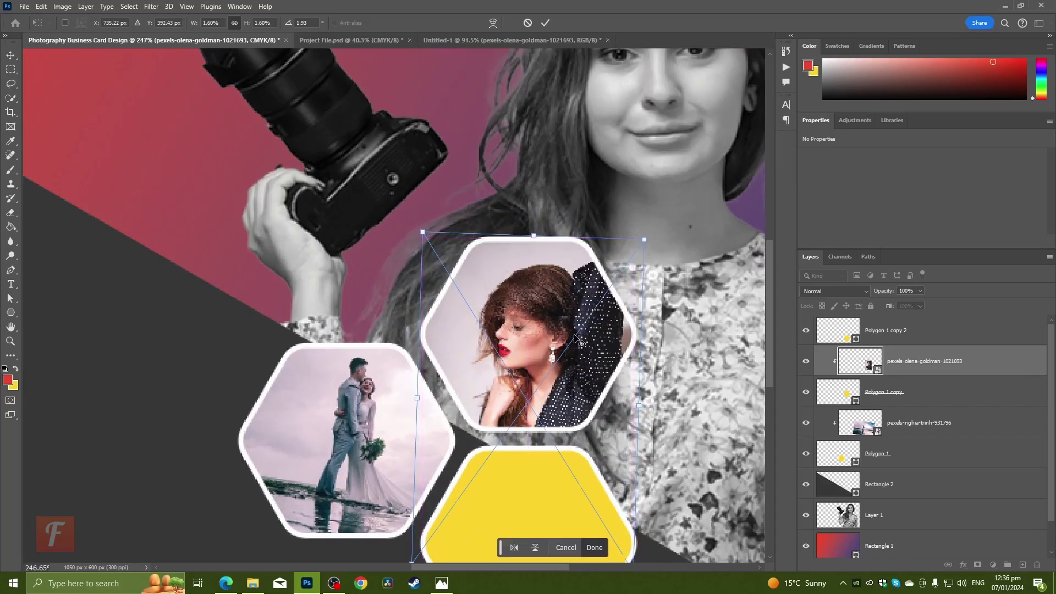
pyautogui.press('Return')
# - Nudge the clipped portrait a few pixels upward to fine-tune its framing in the upper hexagon
pyautogui.press('Up')
pyautogui.press('Up')
pyautogui.press('Up')
pyautogui.press('Left')
pyautogui.press('Left')
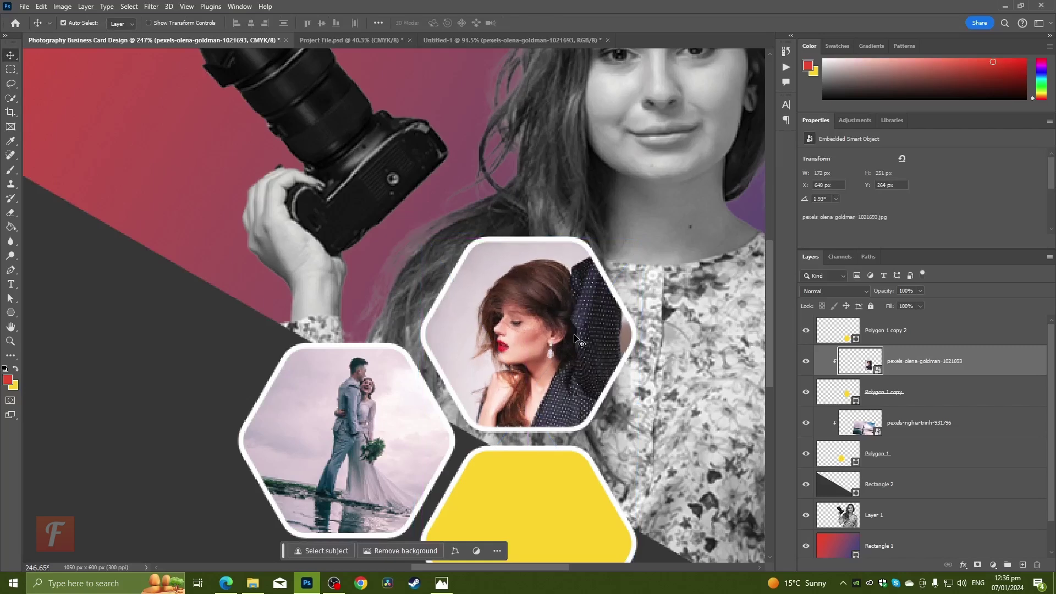
pyautogui.press('Up')
pyautogui.press('Up')
pyautogui.press('Up')
pyautogui.press('Up')
pyautogui.press('Right')
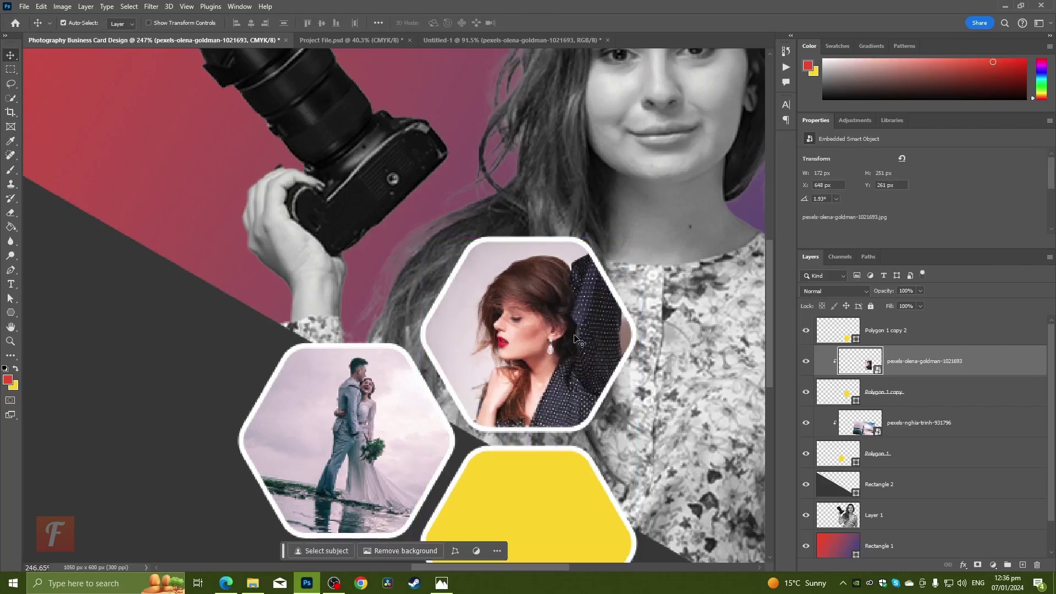
# - Bring the sunglasses woman's photo from Untitled-1 onto the card, stack it above the lower hexagon's layer, and clip it to that hexagon
pyautogui.hotkey('ctrl', '0')
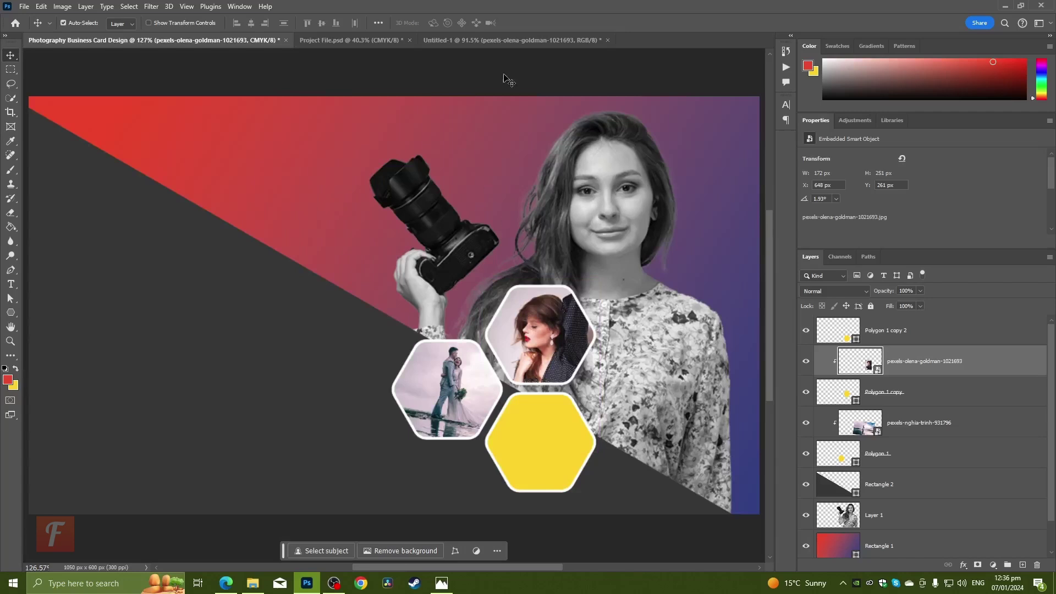
pyautogui.click(510, 40)
pyautogui.moveTo(538, 476); pyautogui.dragTo(517, 410)
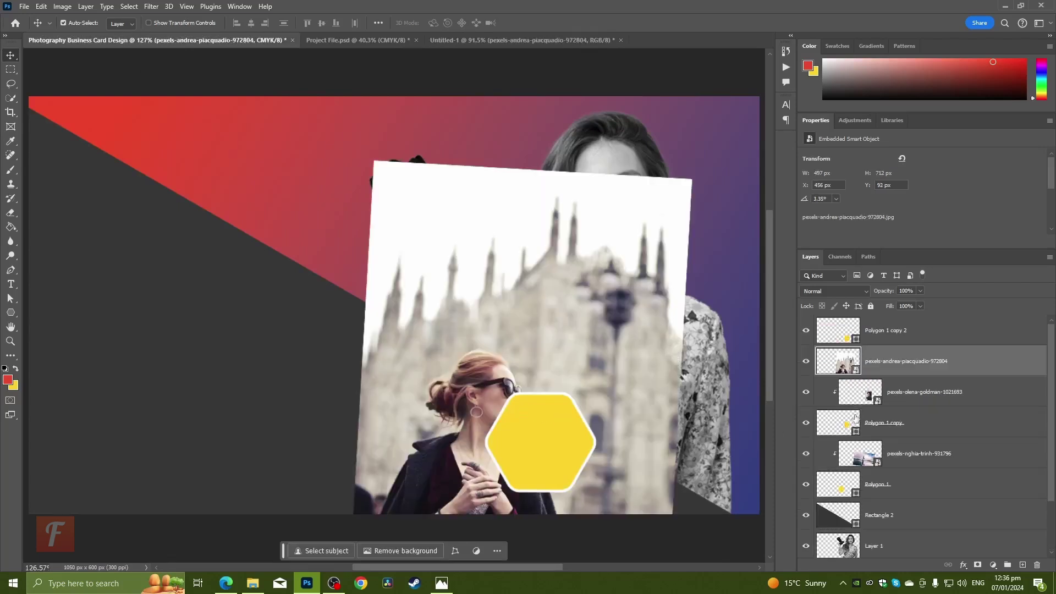
pyautogui.moveTo(892, 360); pyautogui.dragTo(883, 332)
pyautogui.keyDown('alt'); pyautogui.click(866, 344); pyautogui.keyUp('alt')
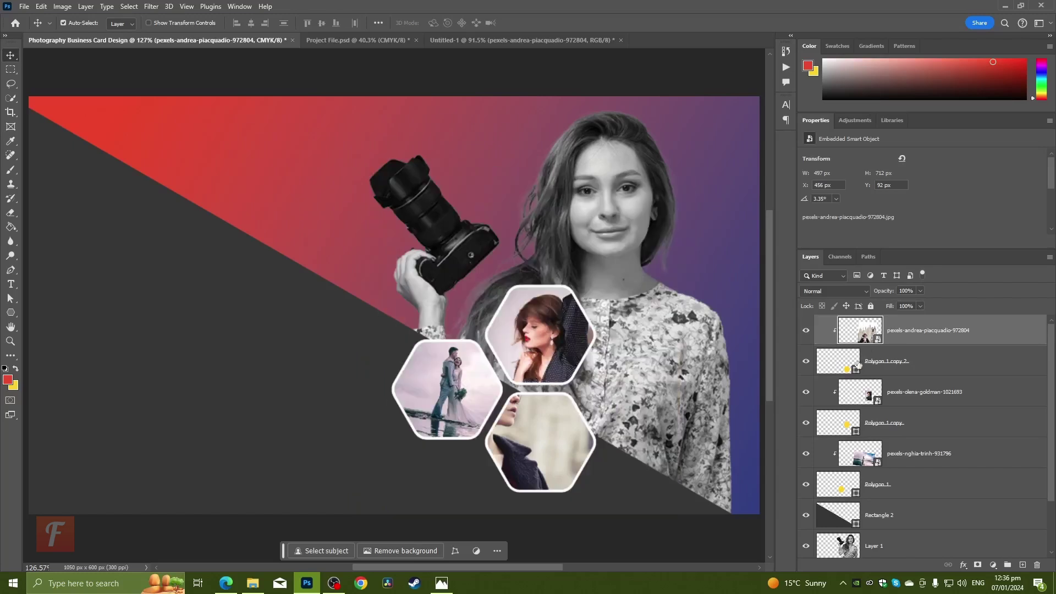
# - Scale the sunglasses photo to about 225 × 321 px and position it so the woman sits inside the lower hexagon
pyautogui.click(79, 21)
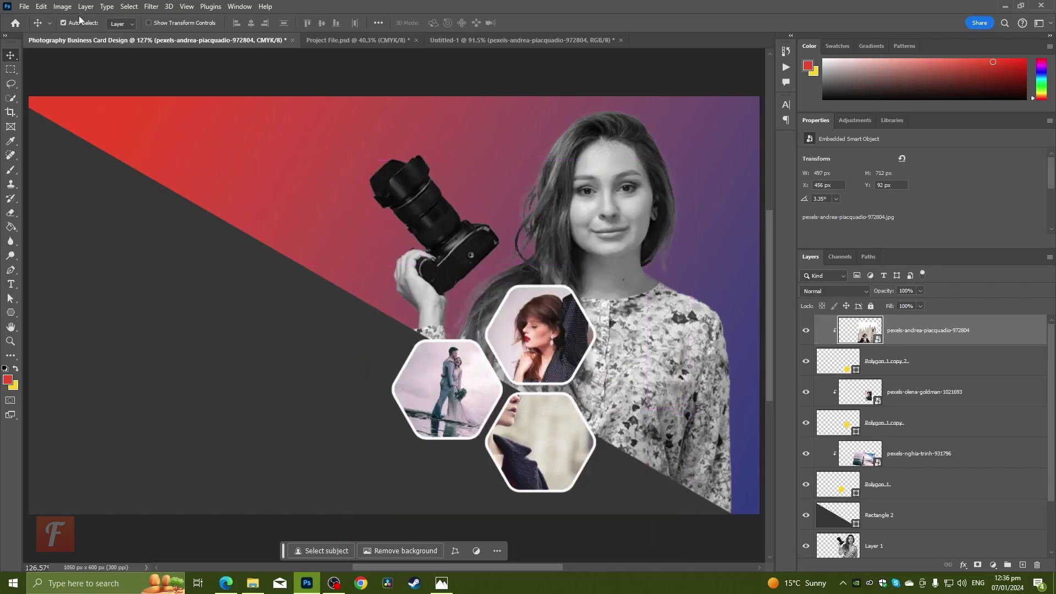
pyautogui.click(43, 7)
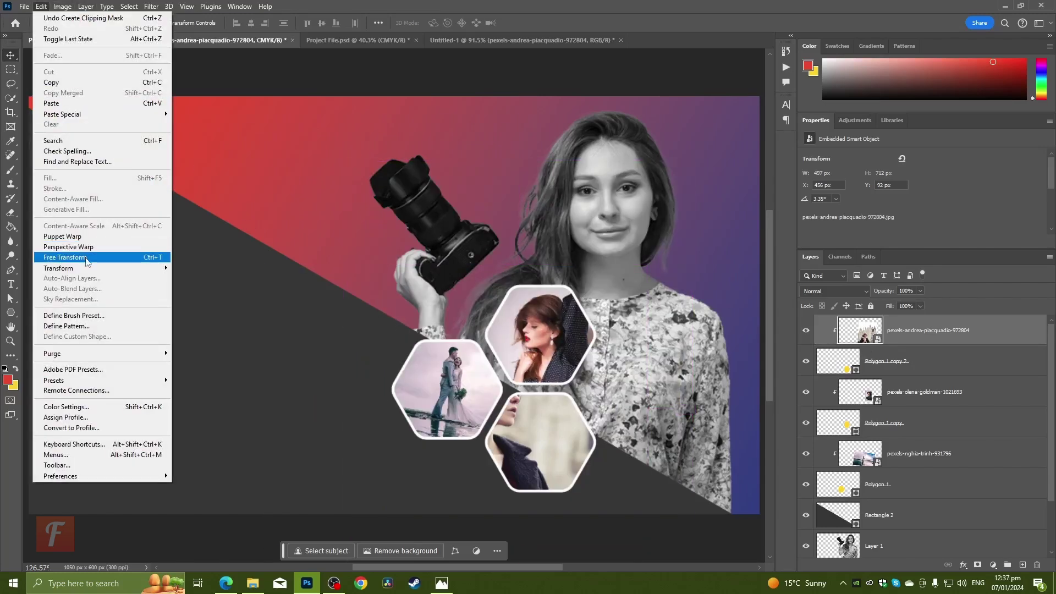
pyautogui.click(65, 257)
pyautogui.moveTo(354, 394); pyautogui.dragTo(561, 406)
pyautogui.moveTo(624, 416)
pyautogui.mouseDown()
pyautogui.moveTo(542, 434)
pyautogui.moveTo(626, 430)
pyautogui.mouseUp()
pyautogui.press('Return')
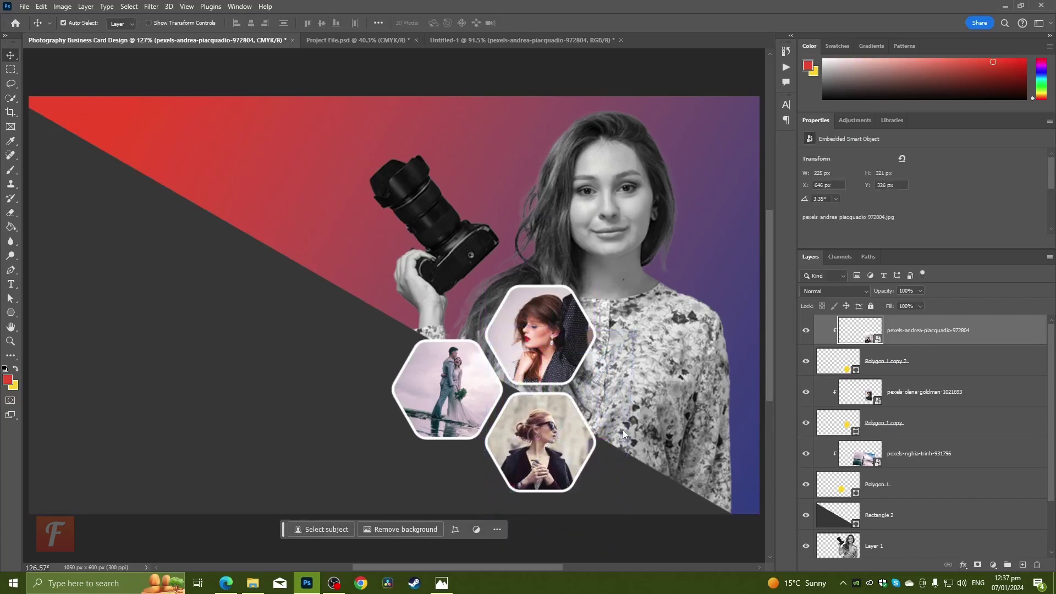
# - Add a Multiply drop shadow to the lower hexagon with 26% opacity, 118° angle, 9 px distance and about 43 px size
pyautogui.scroll(-1, 641, 431)
pyautogui.scroll(1, 641, 431)
pyautogui.rightClick(929, 361)
pyautogui.click(951, 97)
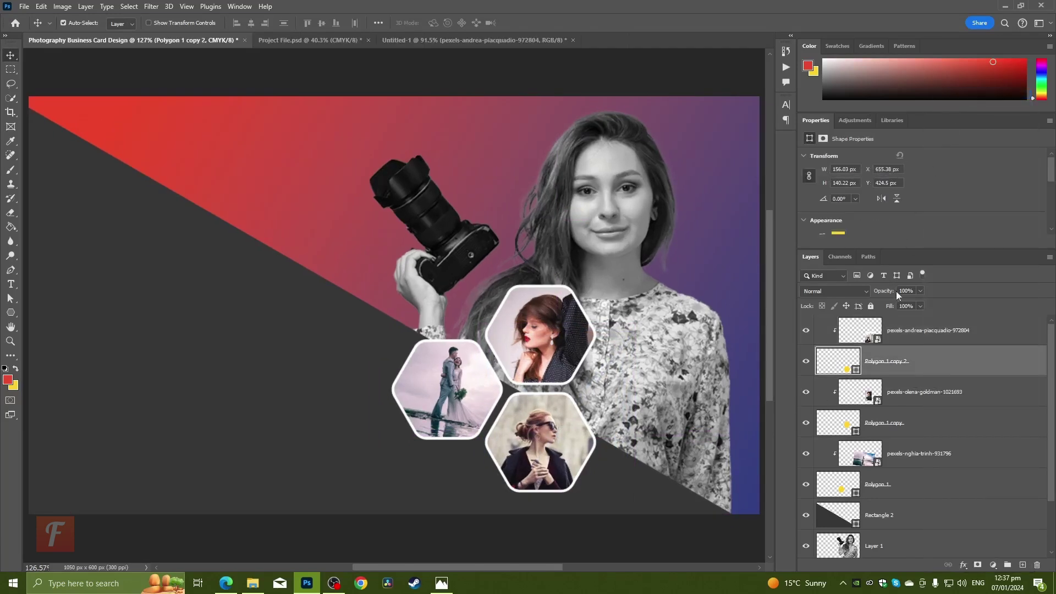
pyautogui.doubleClick(870, 376)
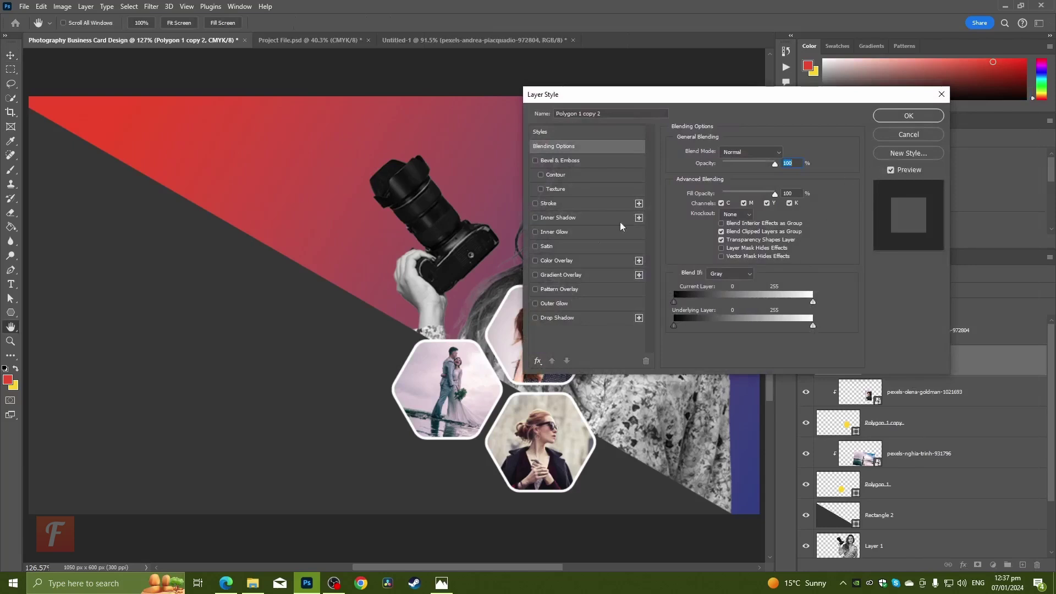
pyautogui.click(556, 317)
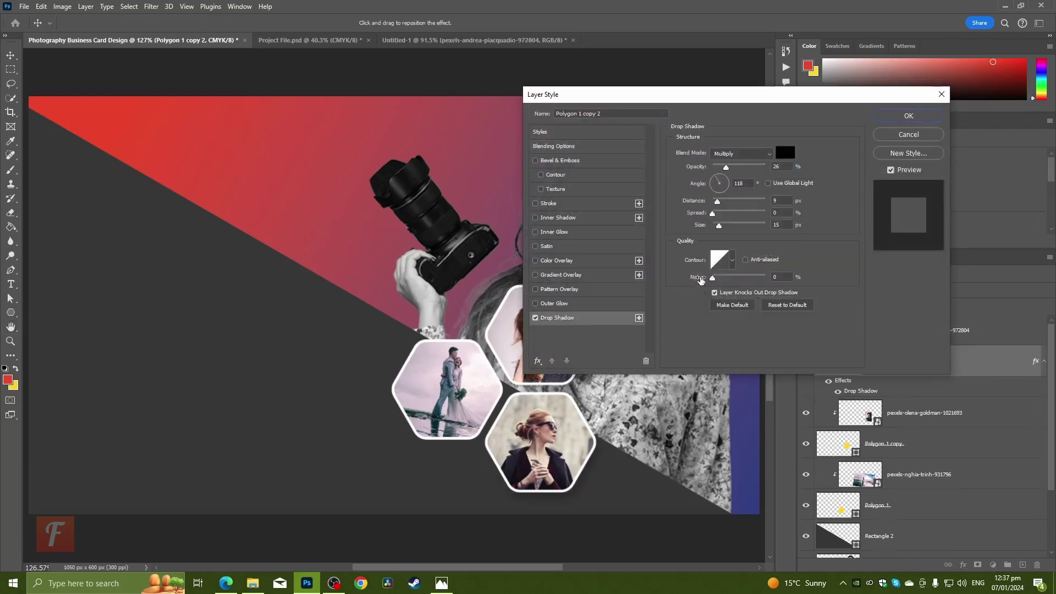
pyautogui.moveTo(722, 230); pyautogui.dragTo(725, 226)
pyautogui.click(909, 115)
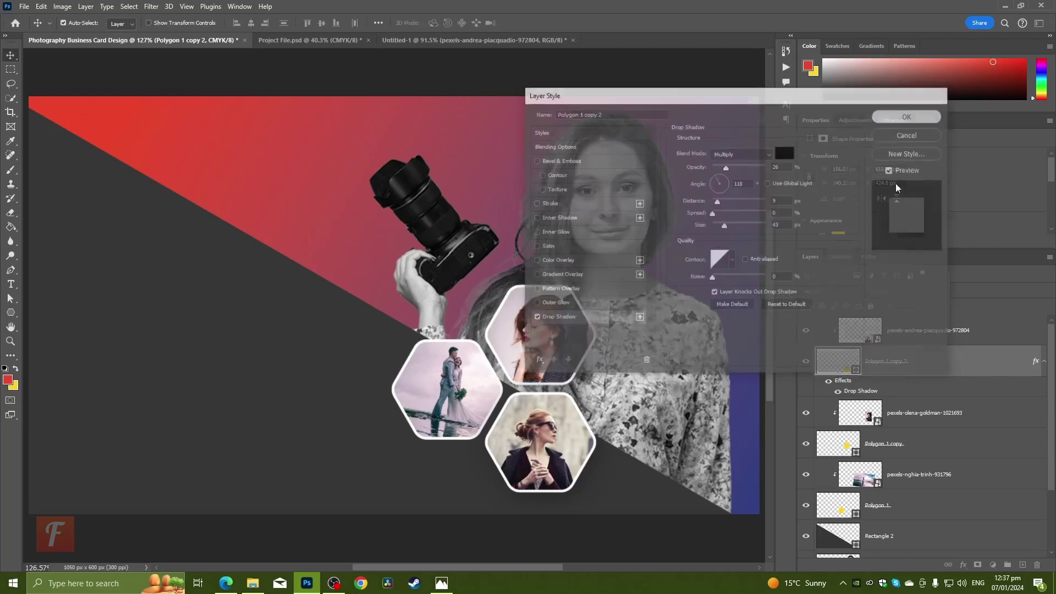
# - Copy the lower hexagon's layer style and paste it onto the upper and left hexagon layers
pyautogui.rightClick(898, 373)
pyautogui.click(932, 354)
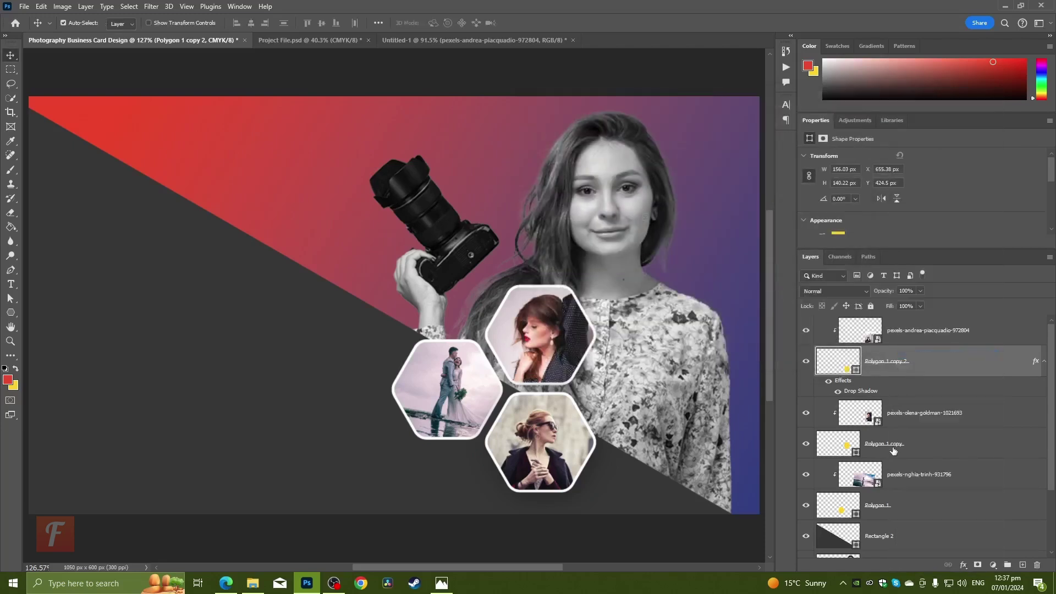
pyautogui.rightClick(889, 442)
pyautogui.click(924, 364)
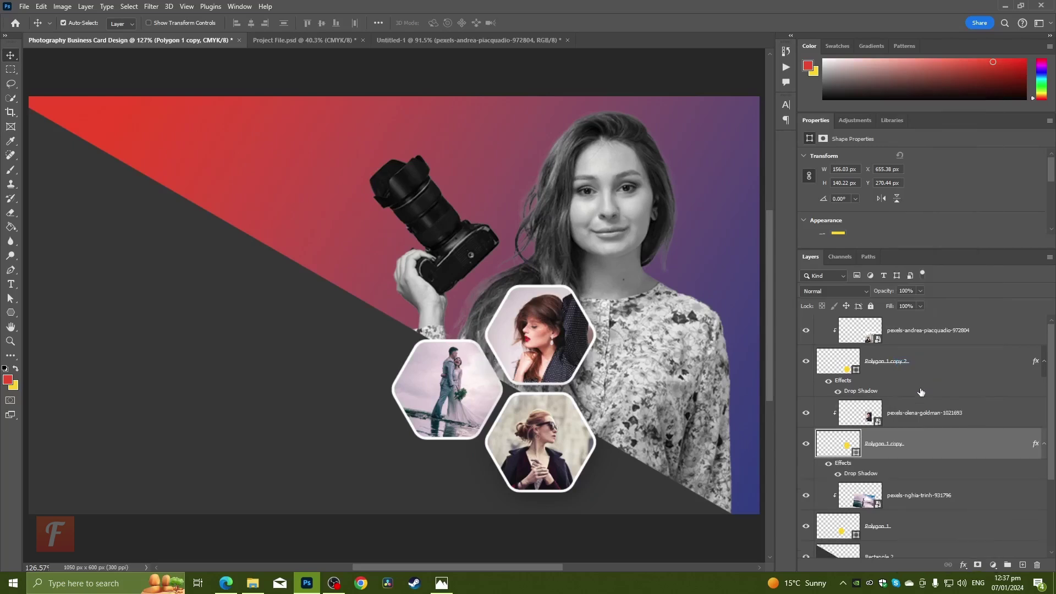
pyautogui.rightClick(887, 531)
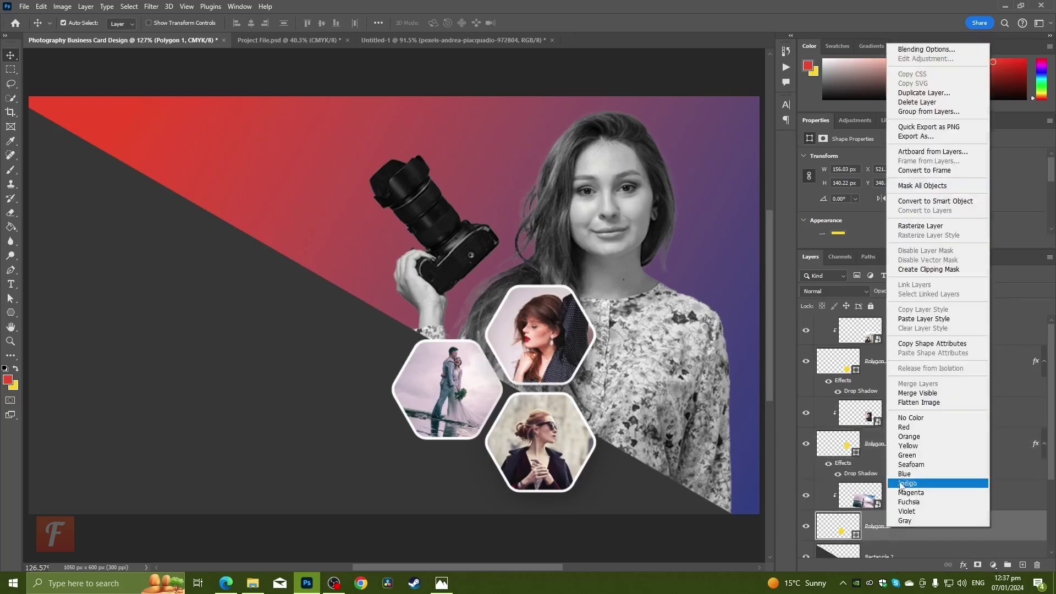
pyautogui.click(915, 318)
# - Move the lower hexagon and its clipped photo beneath the left hexagon in the layer stack, directly above Rectangle 2
pyautogui.scroll(-2, 620, 396)
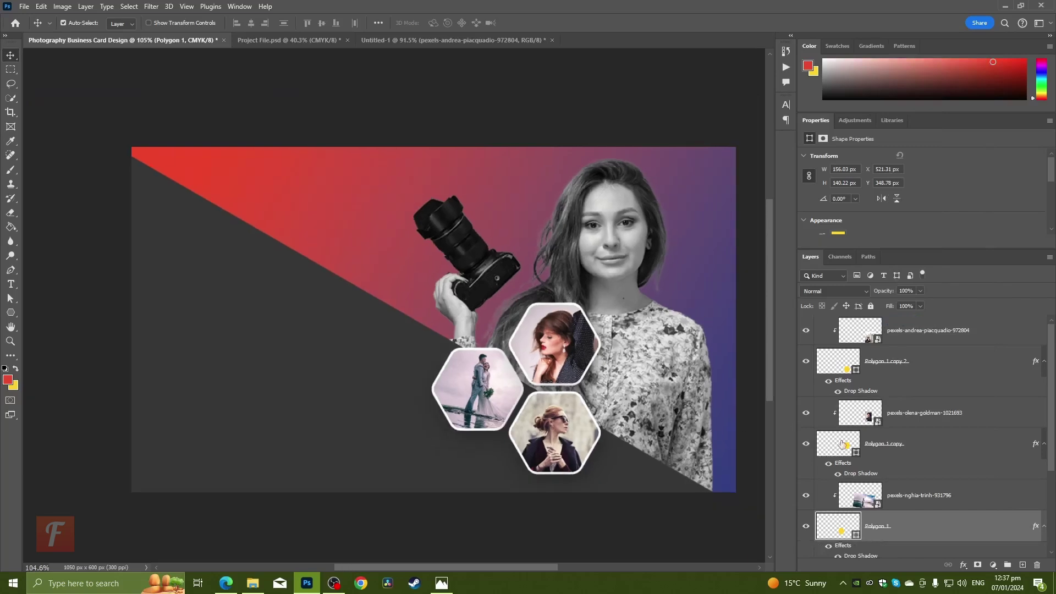
pyautogui.moveTo(900, 349); pyautogui.dragTo(882, 483)
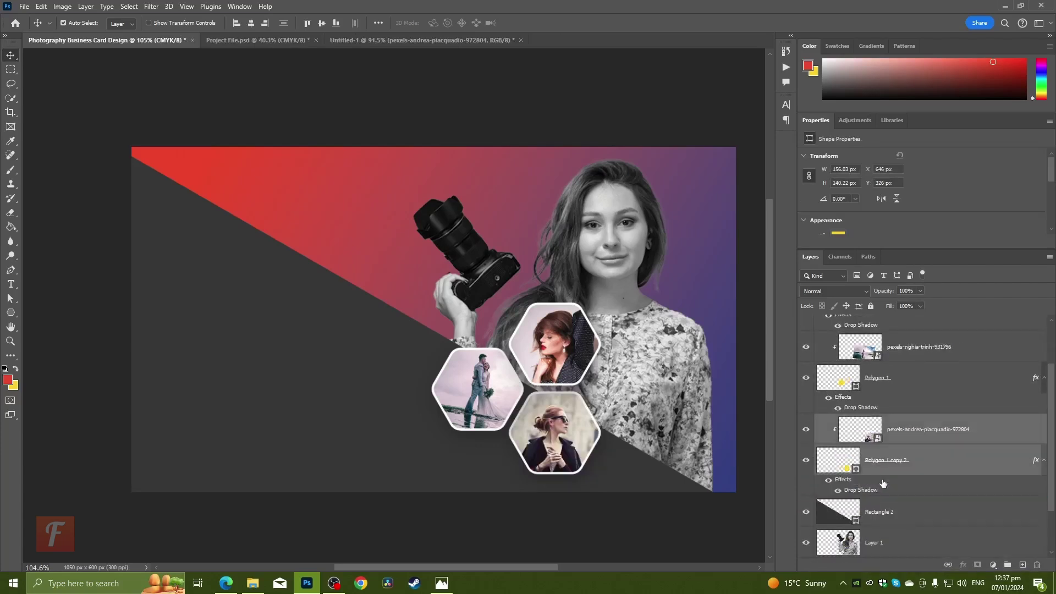
pyautogui.scroll(1, 499, 411)
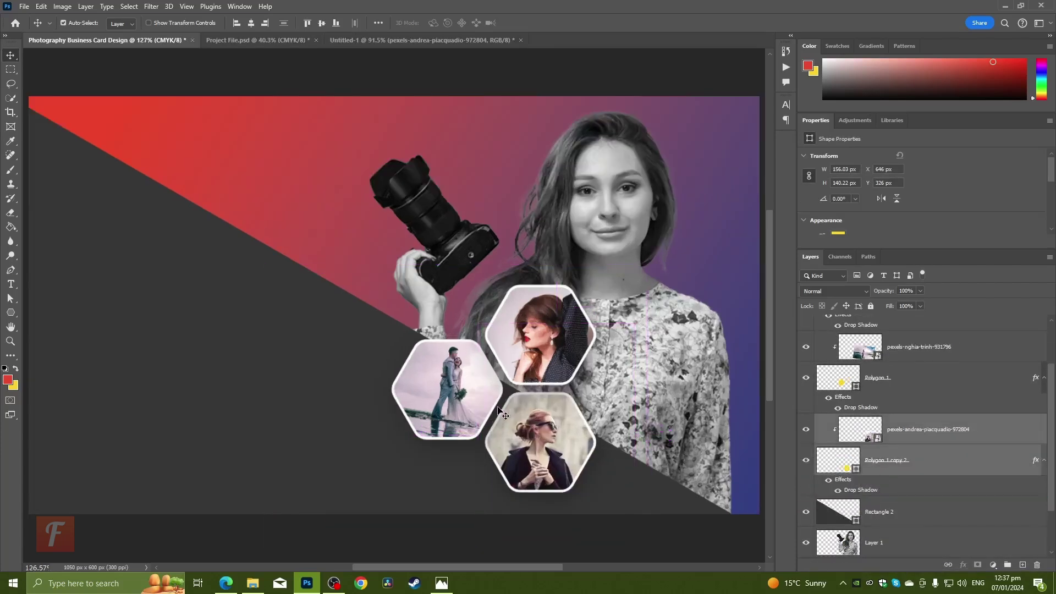
pyautogui.scroll(-1, 498, 411)
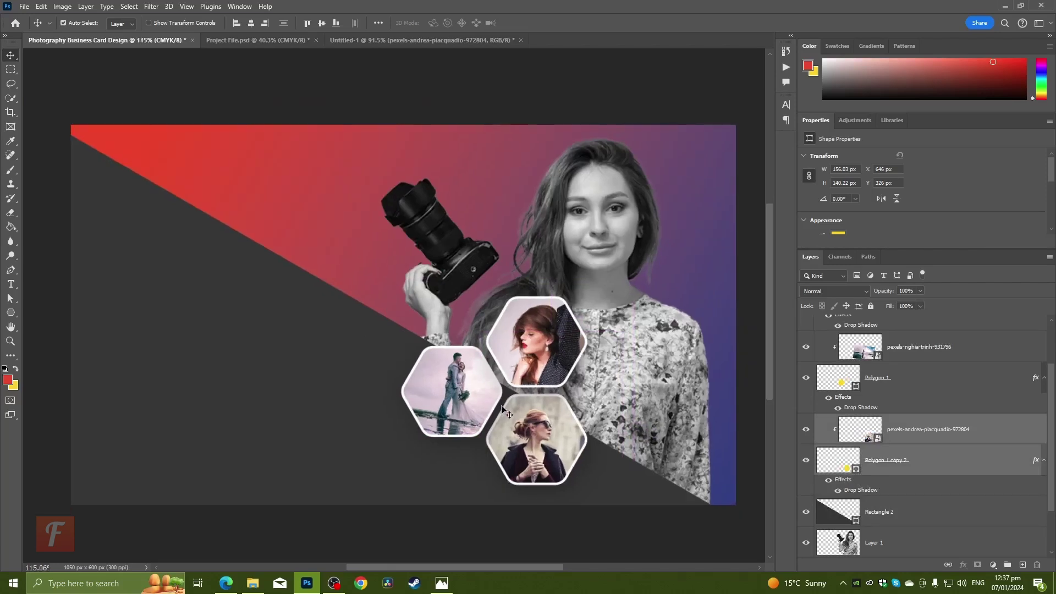
pyautogui.scroll(1, 503, 411)
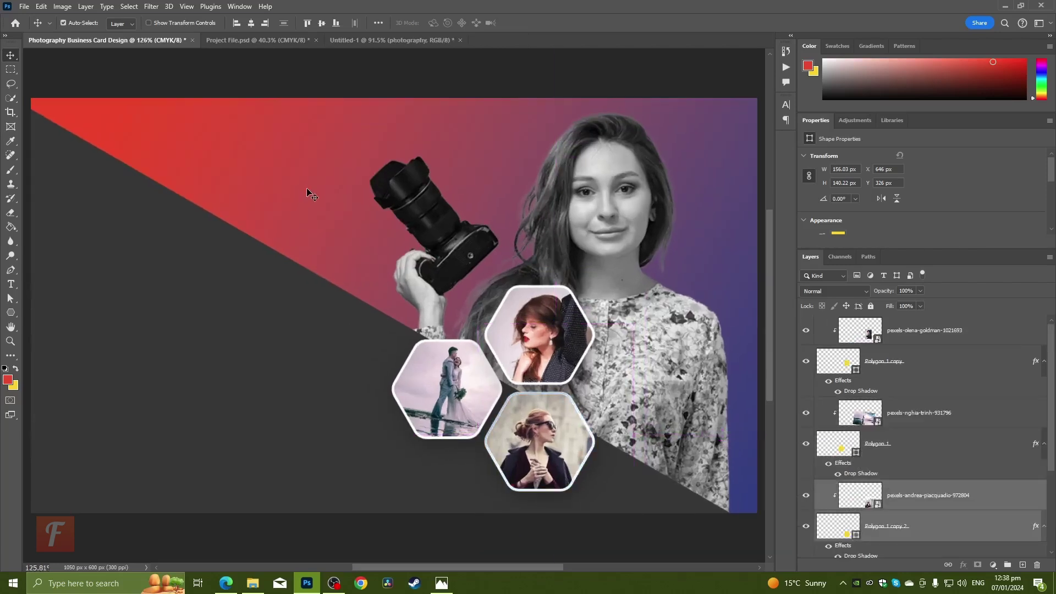
# - Bring the camera icon from Untitled-1 onto the business card and move its layer to the top of the stack
pyautogui.click(370, 36)
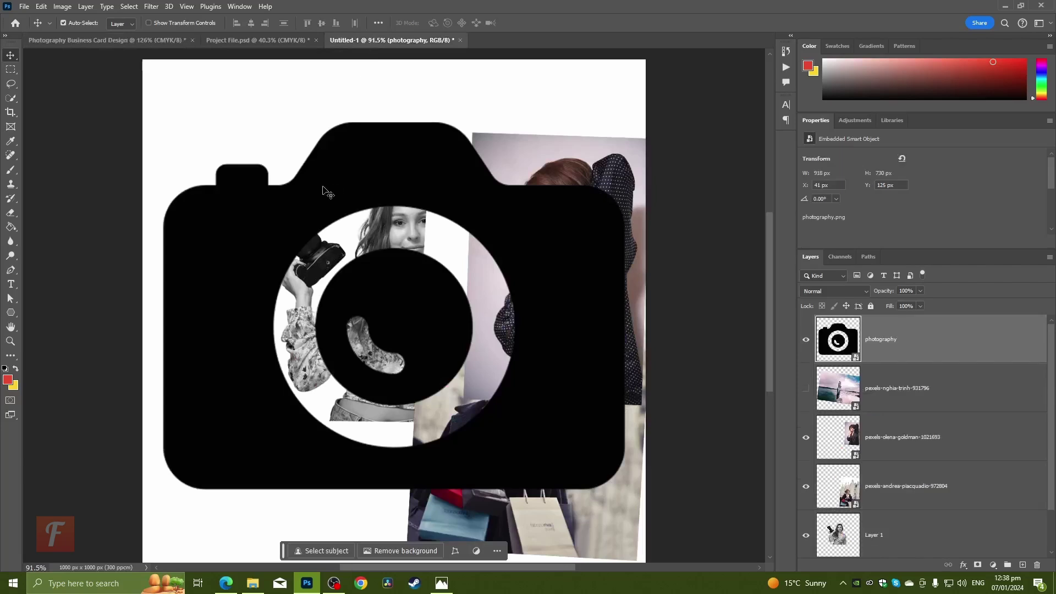
pyautogui.moveTo(324, 189); pyautogui.dragTo(176, 117)
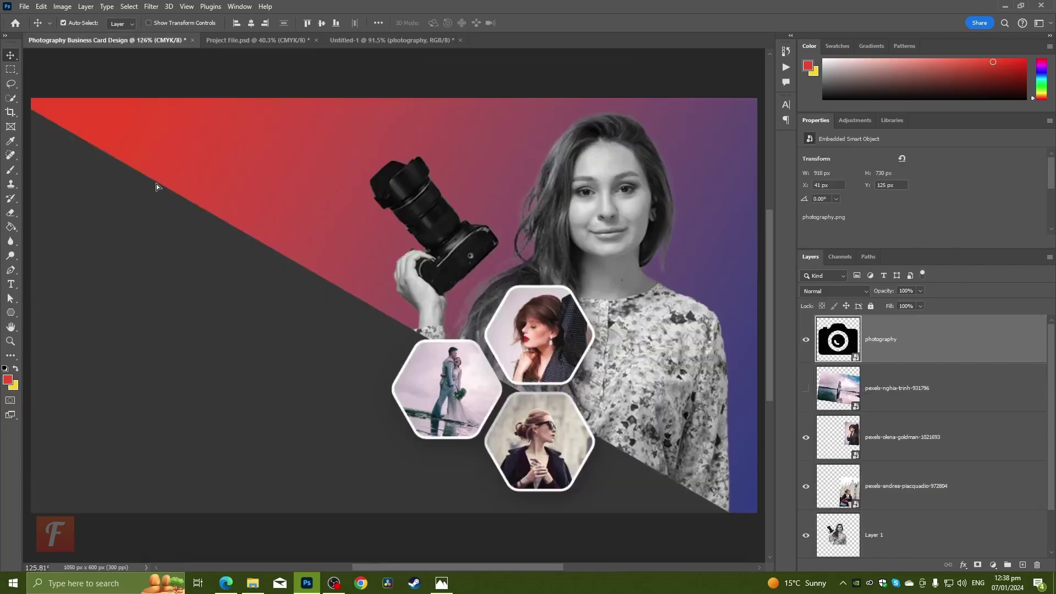
pyautogui.moveTo(156, 186); pyautogui.dragTo(193, 208)
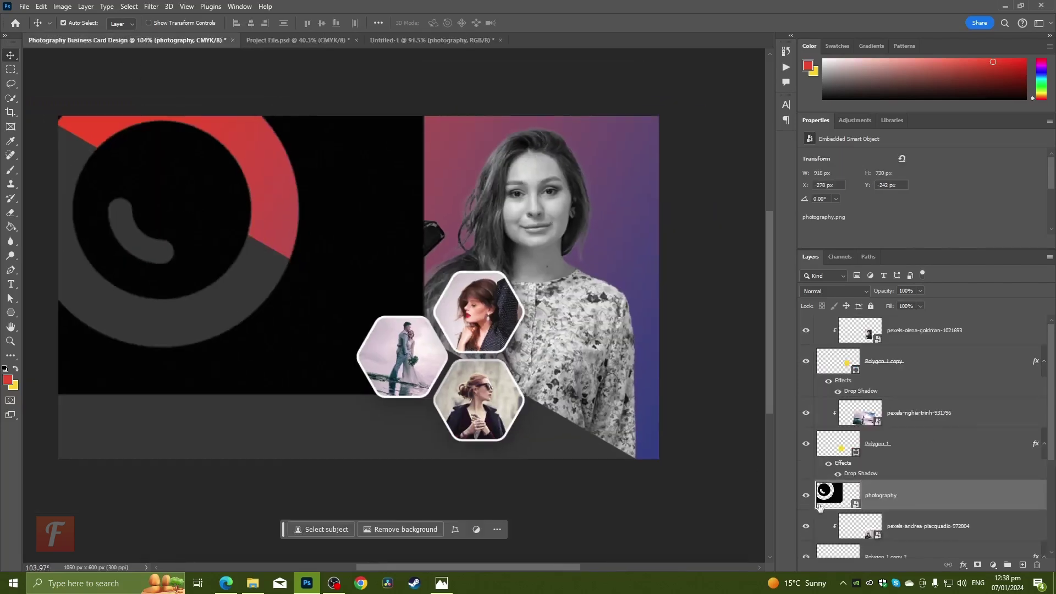
pyautogui.moveTo(819, 506); pyautogui.dragTo(839, 318)
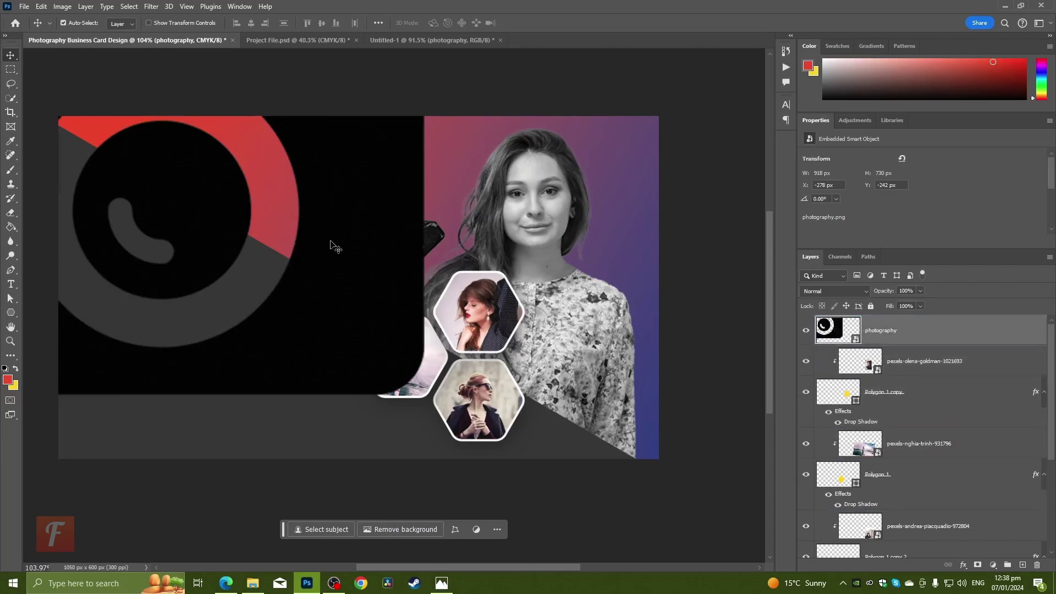
# - Scale the camera icon to 7.03% and place it near the card's upper-left corner over the diagonal edge
pyautogui.scroll(-2, 330, 243)
pyautogui.click(41, 7)
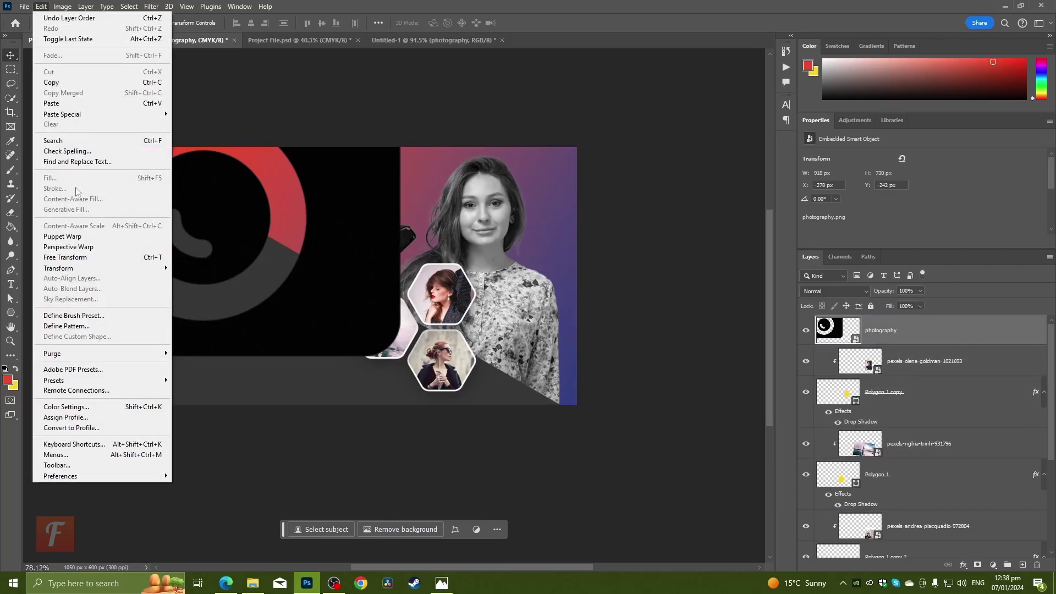
pyautogui.click(74, 257)
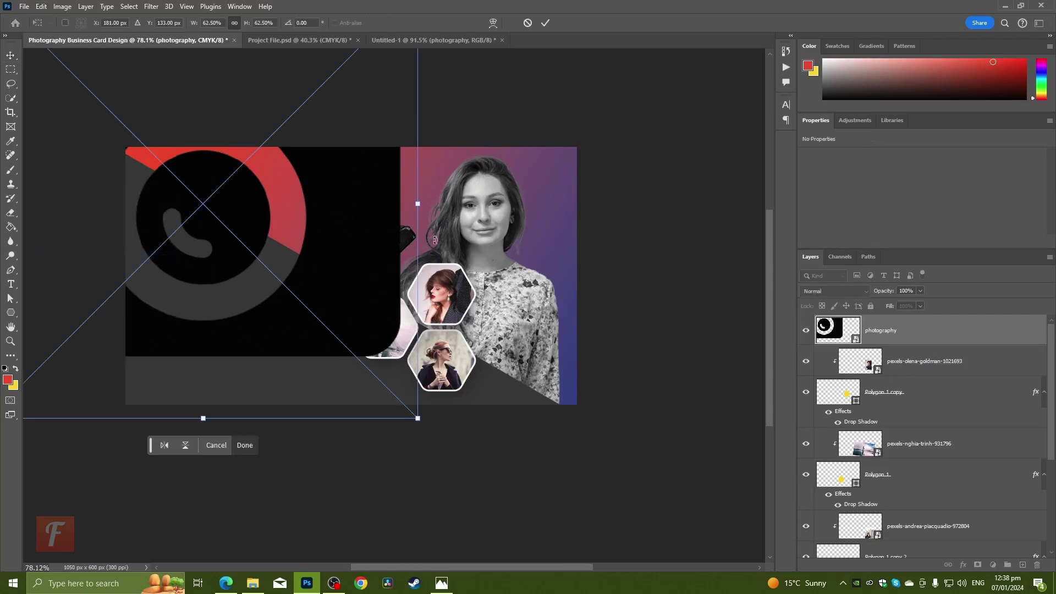
pyautogui.moveTo(418, 203); pyautogui.dragTo(198, 189)
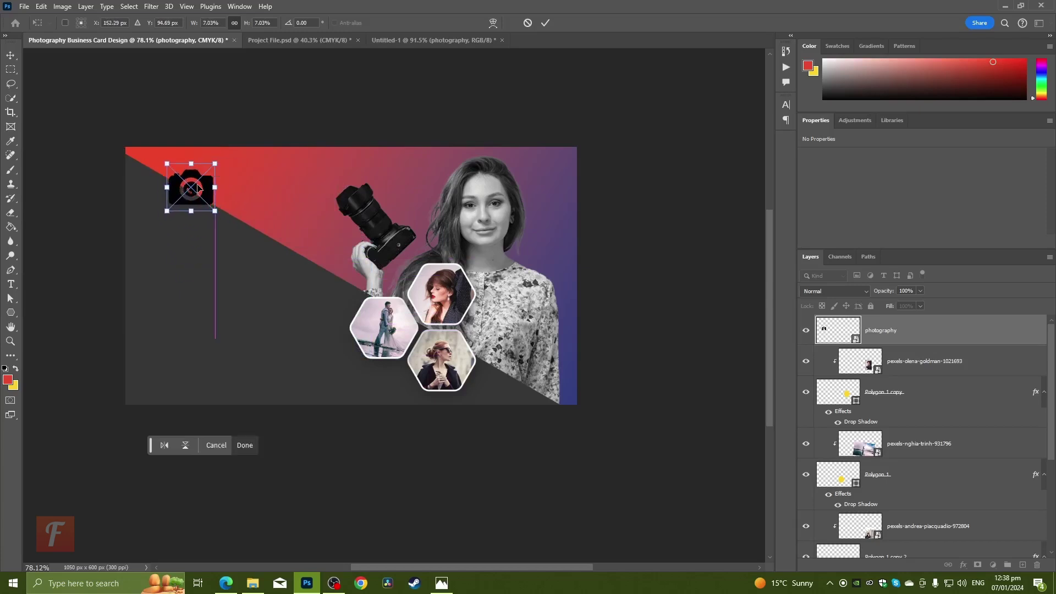
pyautogui.press('Return')
# - Open the camera icon's smart object contents and fill the inner lens circle with the yellow swatch color using Paint Bucket
pyautogui.scroll(3, 198, 189)
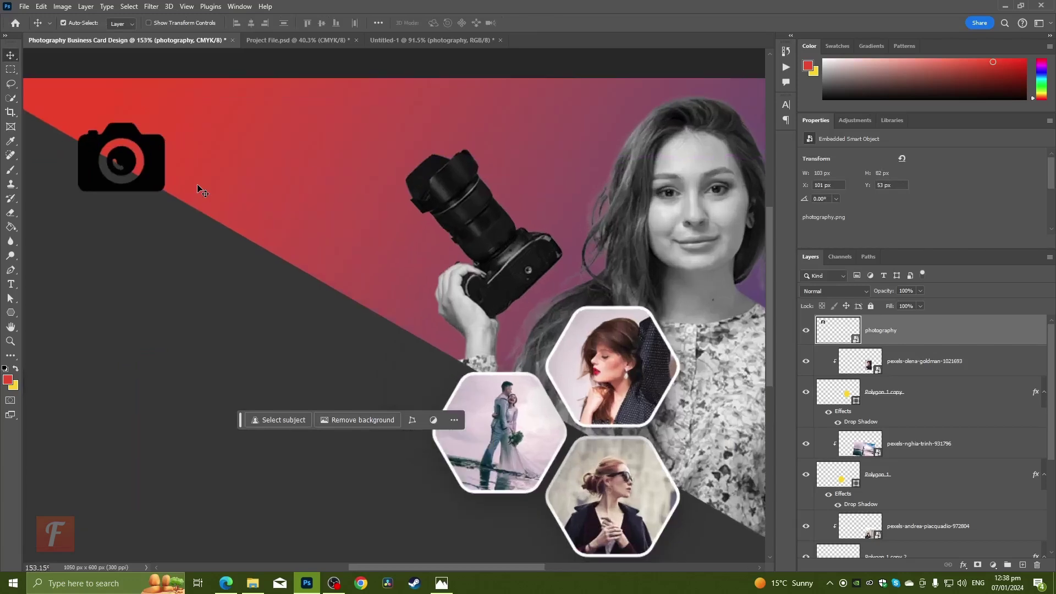
pyautogui.scroll(3, 199, 188)
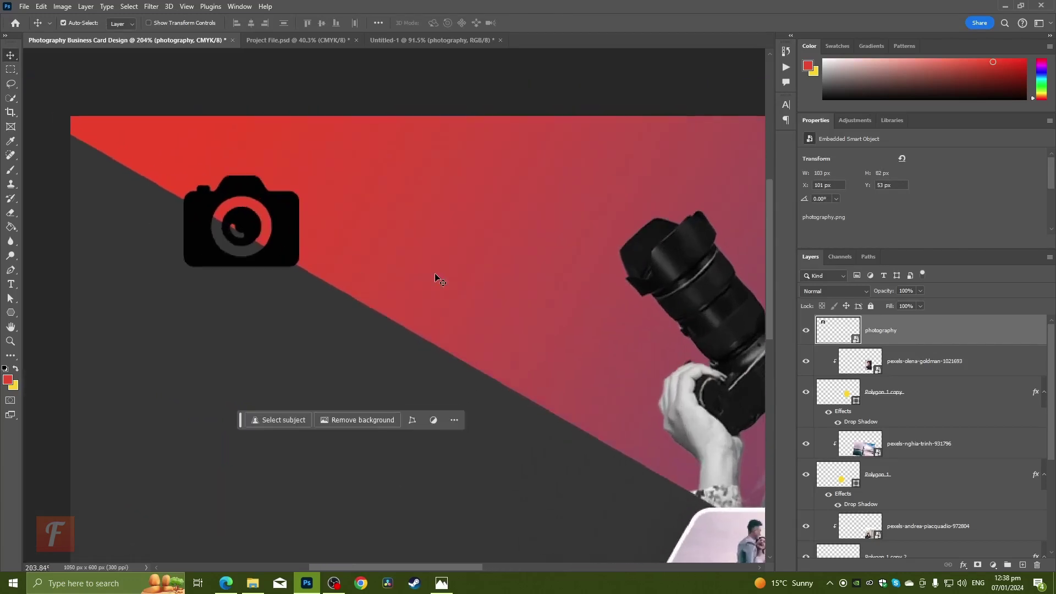
pyautogui.doubleClick(828, 338)
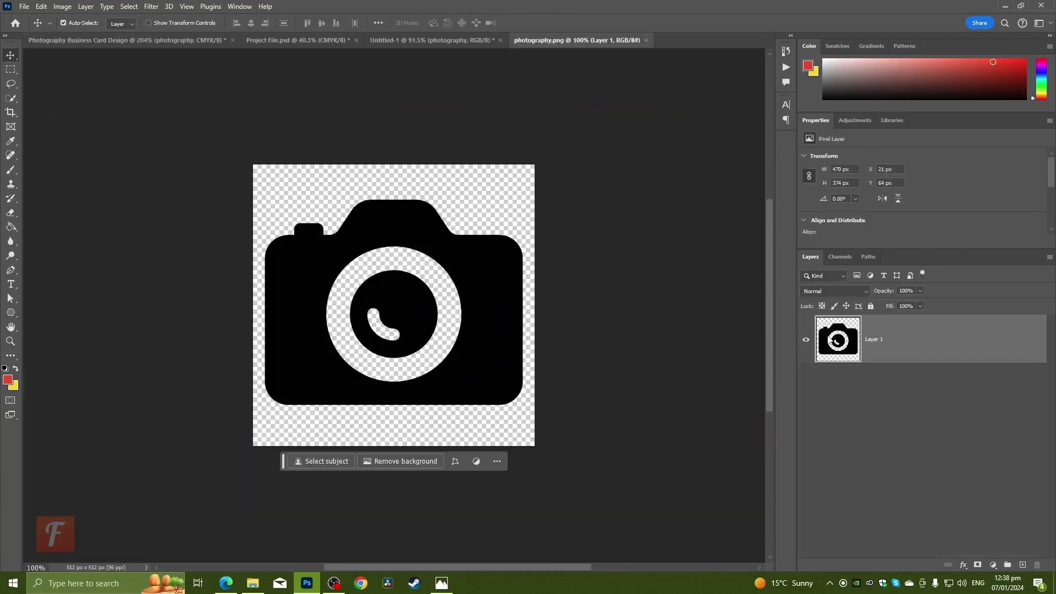
pyautogui.click(9, 227)
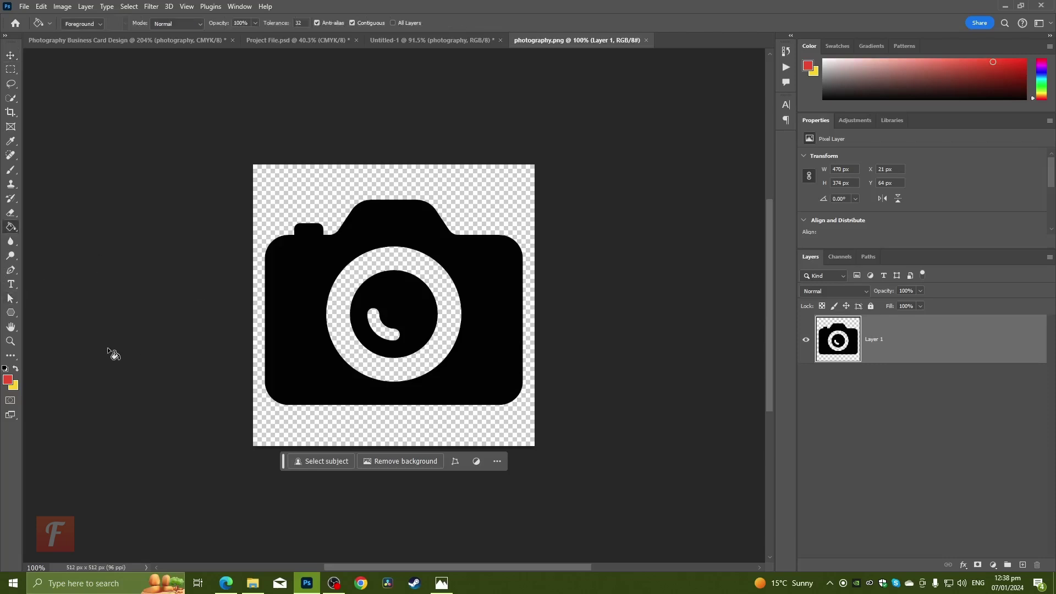
pyautogui.click(16, 369)
pyautogui.click(389, 300)
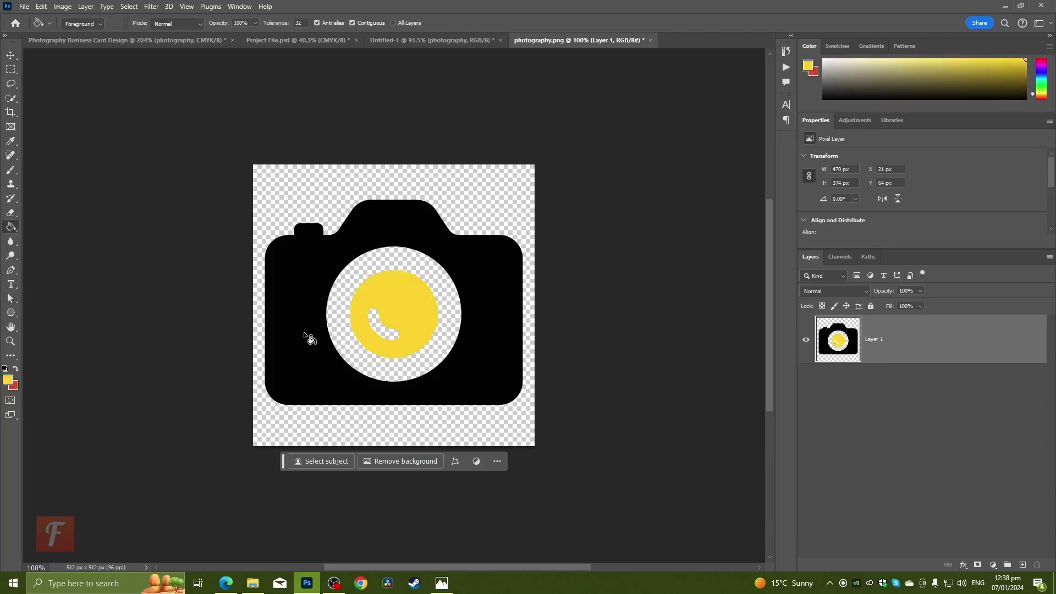
# - Fill the camera icon's body with white (ffffff) and save the smart object contents
pyautogui.click(14, 385)
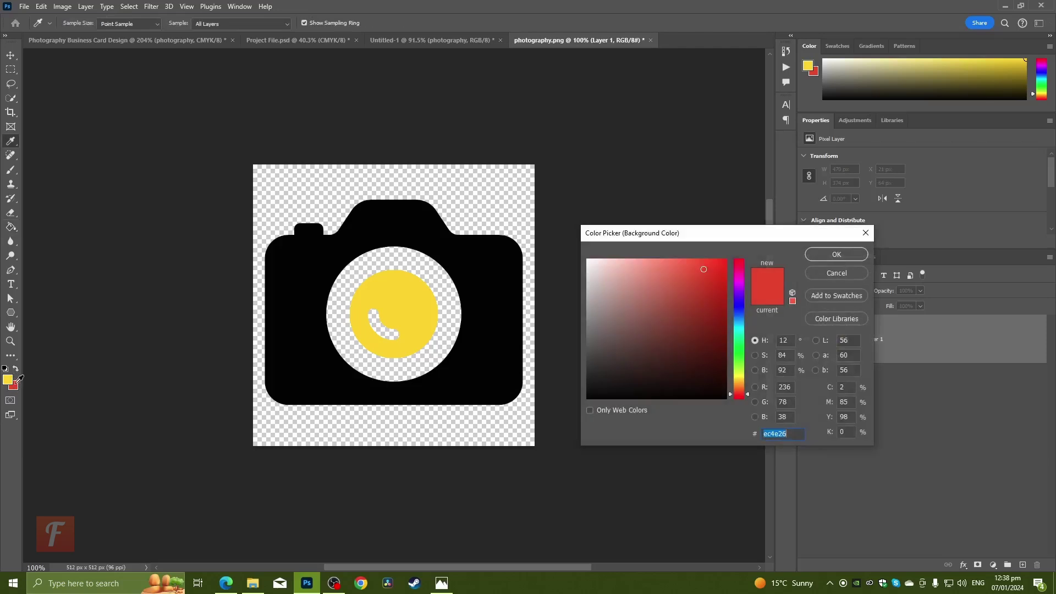
pyautogui.write('ffffff')
pyautogui.click(836, 255)
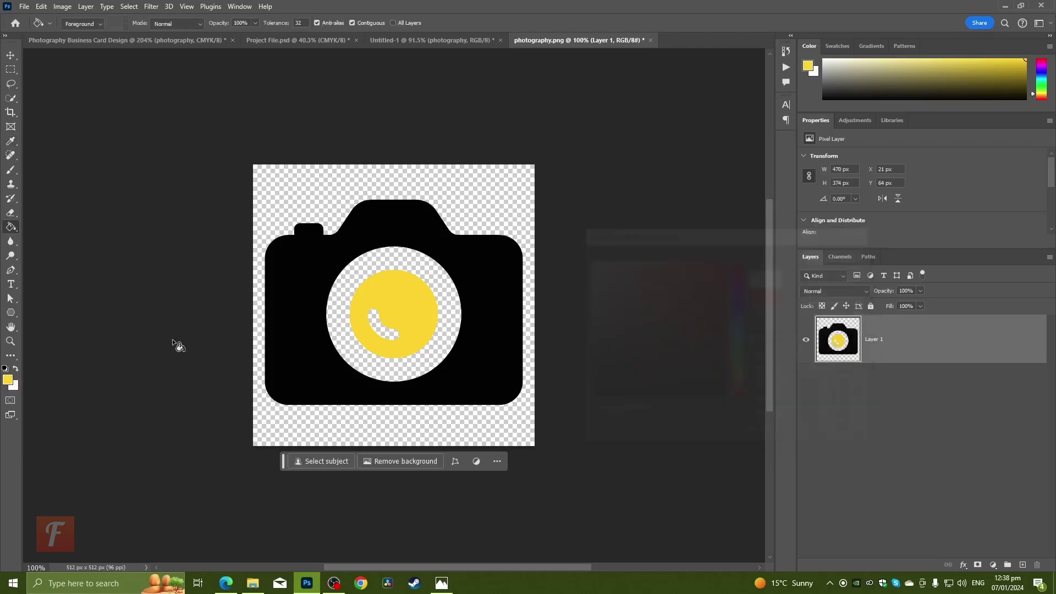
pyautogui.click(16, 369)
pyautogui.click(319, 266)
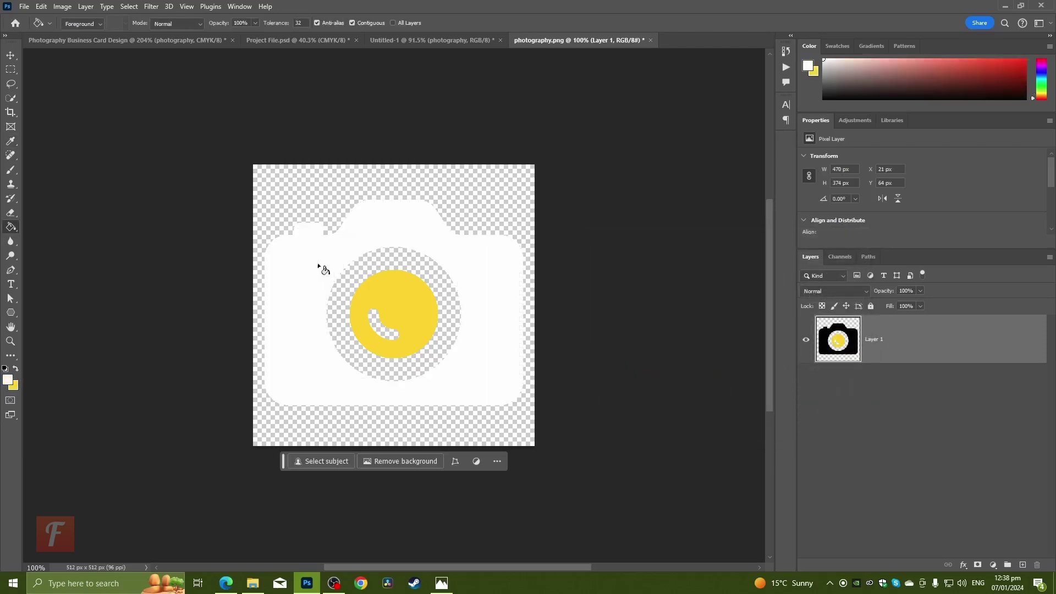
pyautogui.click(24, 7)
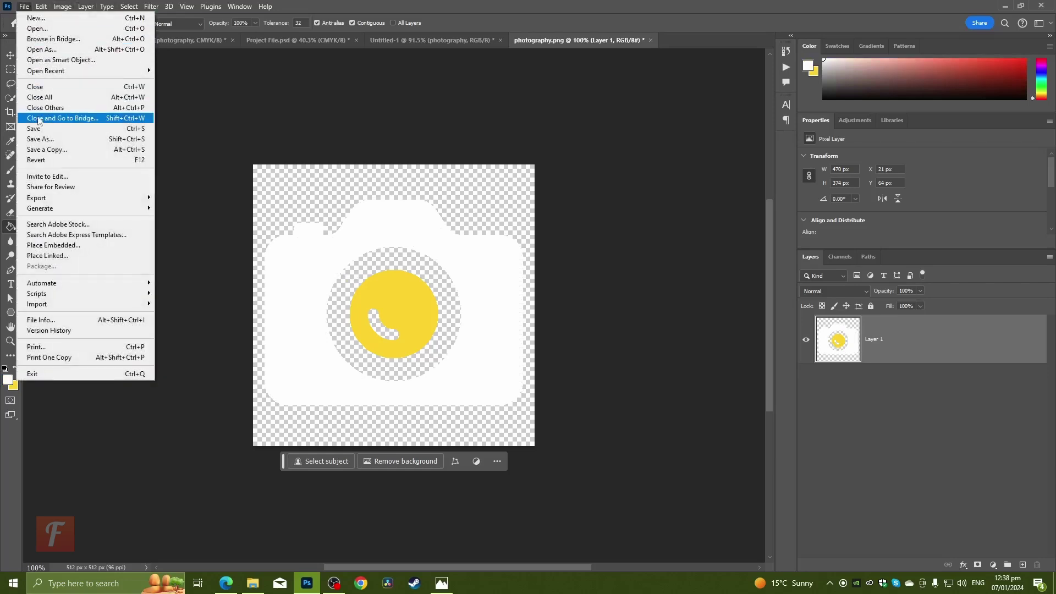
pyautogui.click(41, 125)
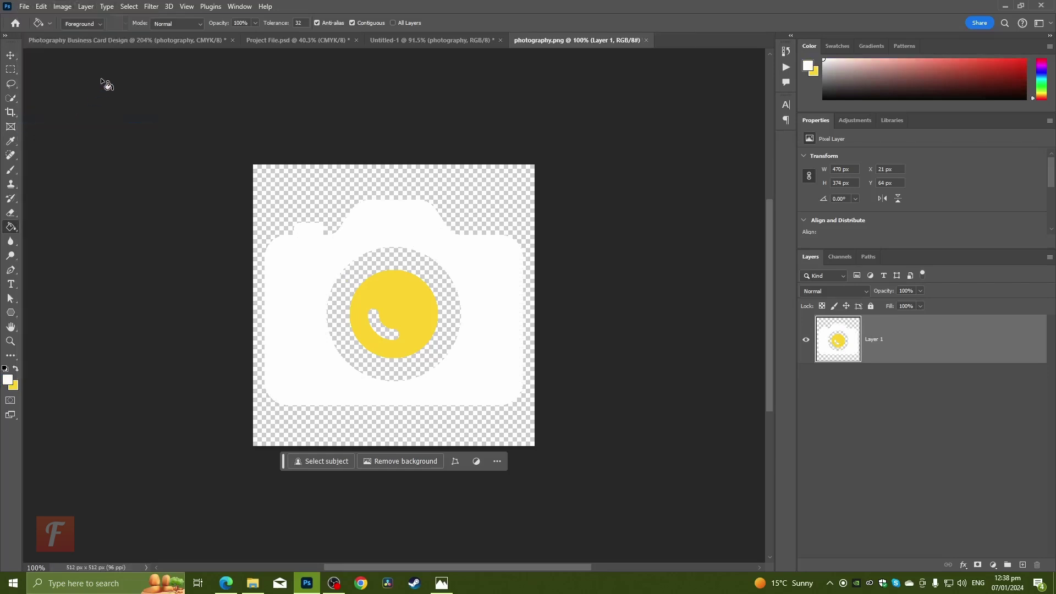
# - Return to the business card document, show the rulers and place a vertical guide at the camera icon's left edge
pyautogui.click(115, 42)
pyautogui.hotkey('ctrl', '0')
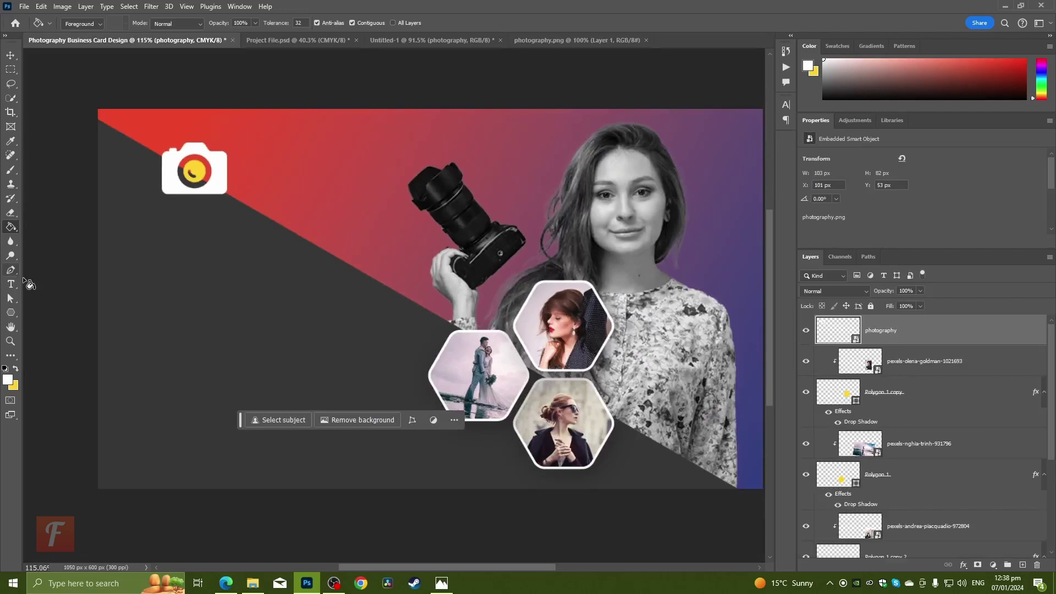
pyautogui.hotkey('ctrl', 'r')
pyautogui.moveTo(25, 402); pyautogui.dragTo(130, 387)
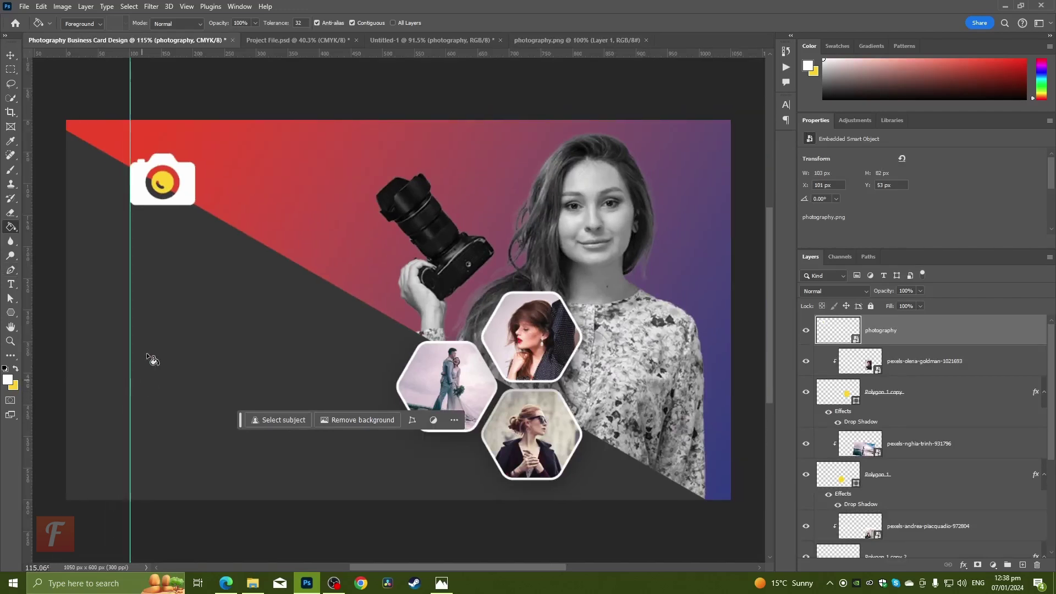
# - Move the camera icon closer to the card's left side, to about X 66 px, Y 55 px, and realign the vertical guide with it
pyautogui.click(10, 55)
pyautogui.moveTo(191, 189); pyautogui.dragTo(168, 190)
pyautogui.moveTo(131, 256); pyautogui.dragTo(107, 256)
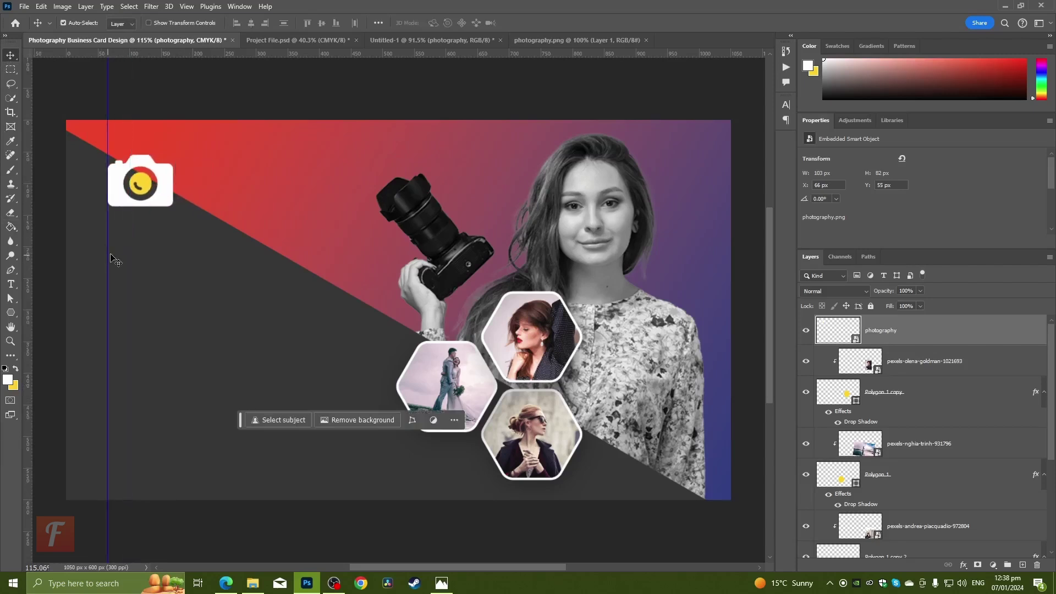
pyautogui.click(56, 246)
# - Bring the text group Group 1 from Untitled-1 onto the business card
pyautogui.scroll(3, 150, 252)
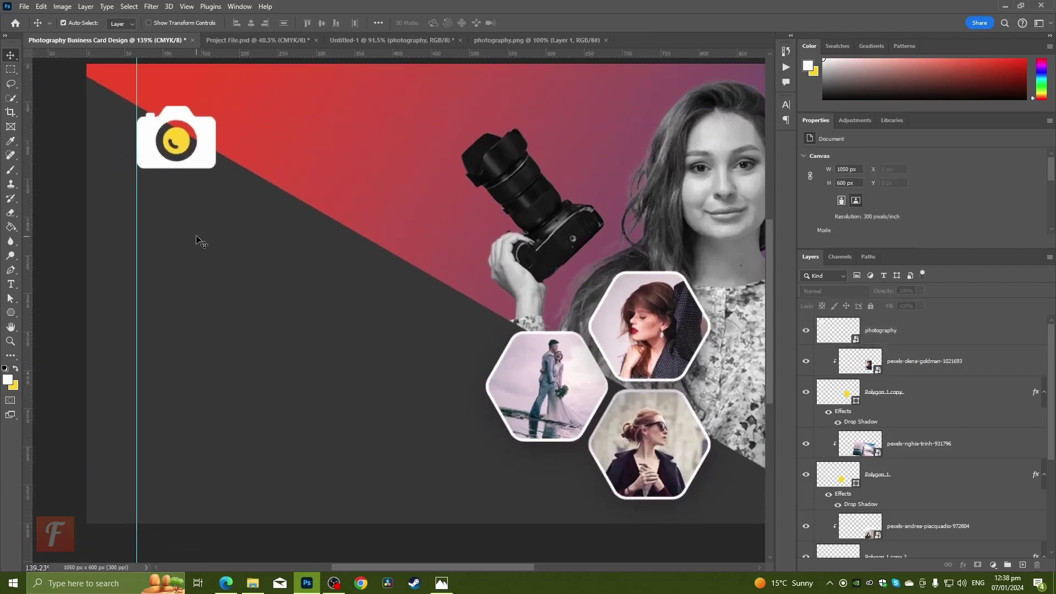
pyautogui.hscroll(3, 330, 124)
pyautogui.click(410, 45)
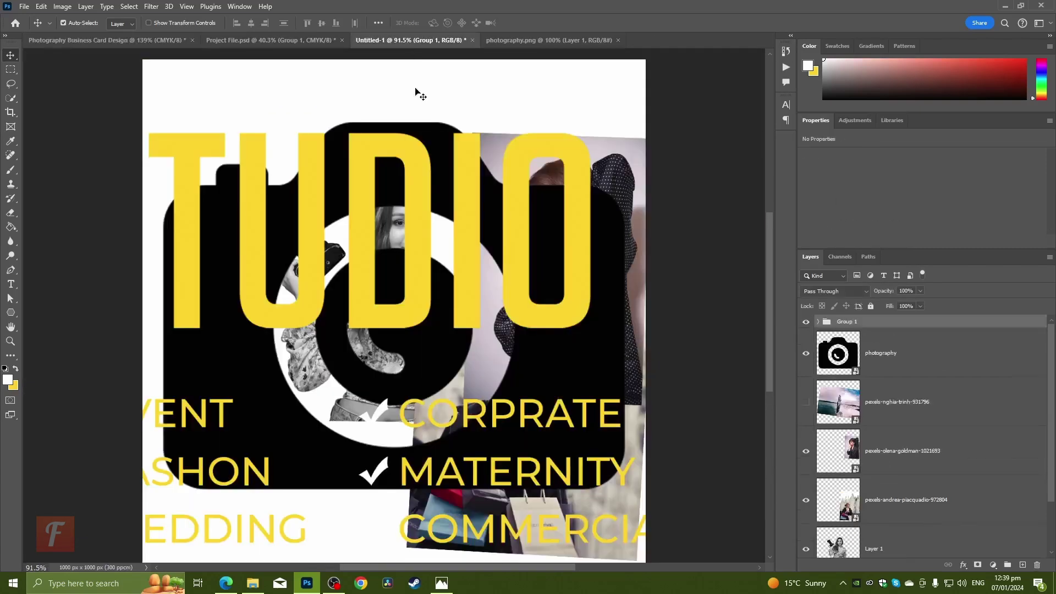
pyautogui.moveTo(861, 327); pyautogui.dragTo(215, 321)
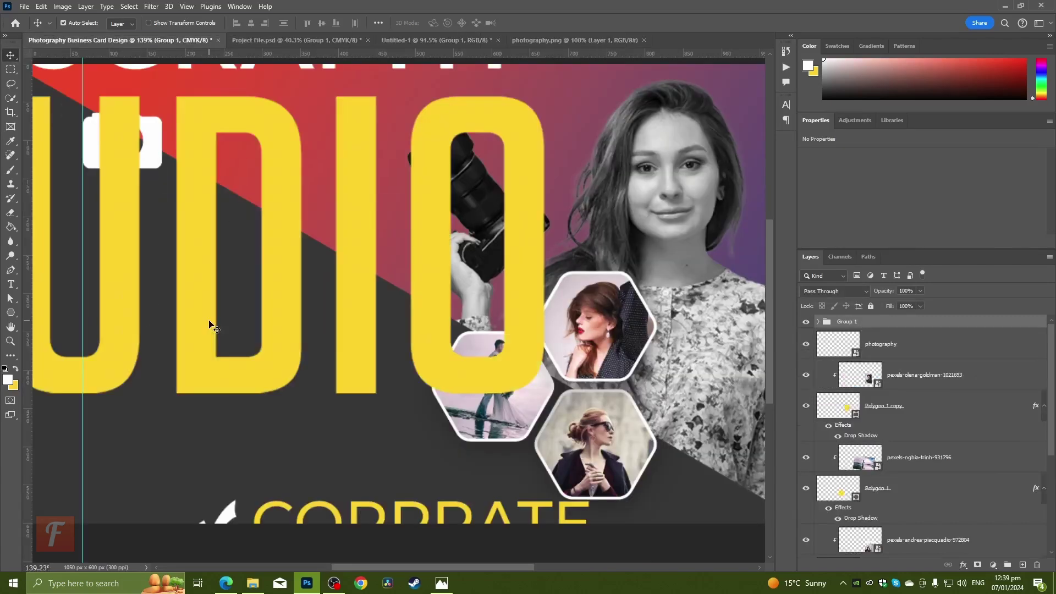
# - Scale the text group to 37.18% despite the missing font and place it below the camera icon, aligned with the vertical guide
pyautogui.scroll(-5, 250, 321)
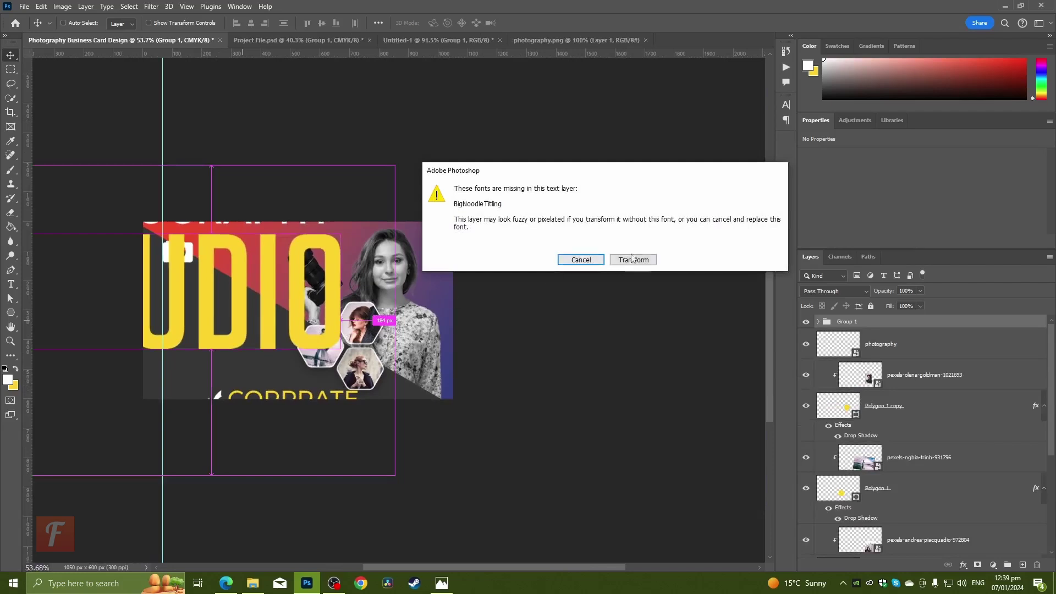
pyautogui.click(616, 262)
pyautogui.moveTo(395, 323); pyautogui.dragTo(231, 341)
pyautogui.moveTo(279, 285); pyautogui.dragTo(297, 269)
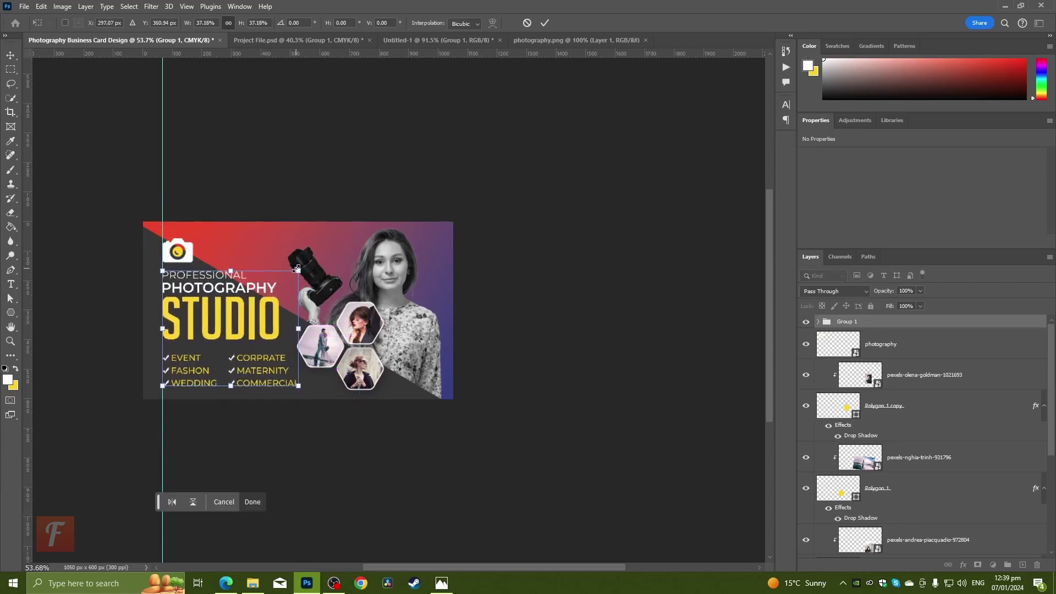
pyautogui.press('Return')
# - Remove the vertical guide from the business card
pyautogui.scroll(3, 222, 309)
pyautogui.moveTo(222, 309); pyautogui.dragTo(278, 318)
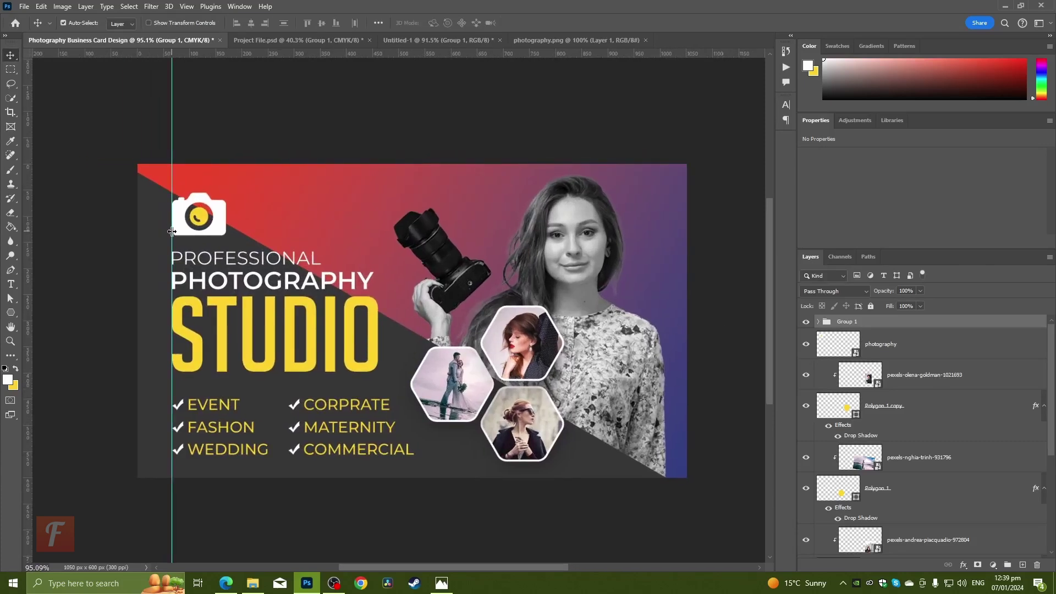
pyautogui.moveTo(172, 231); pyautogui.dragTo(8, 226)
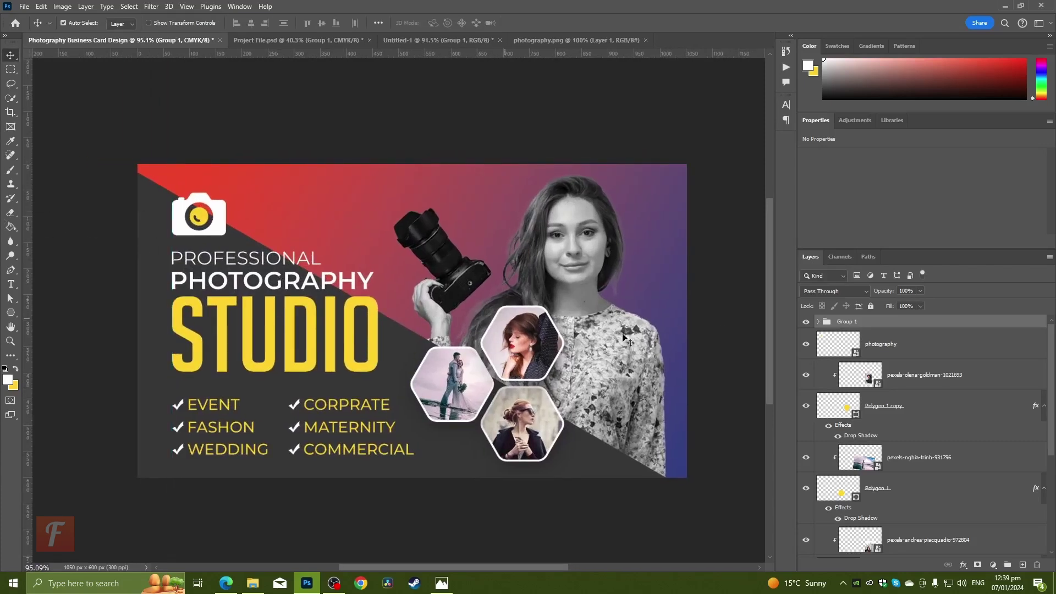
# - Select the camera icon together with the text group, move both toward the card's upper-left corner and scale them to 104.87%
pyautogui.click(882, 352)
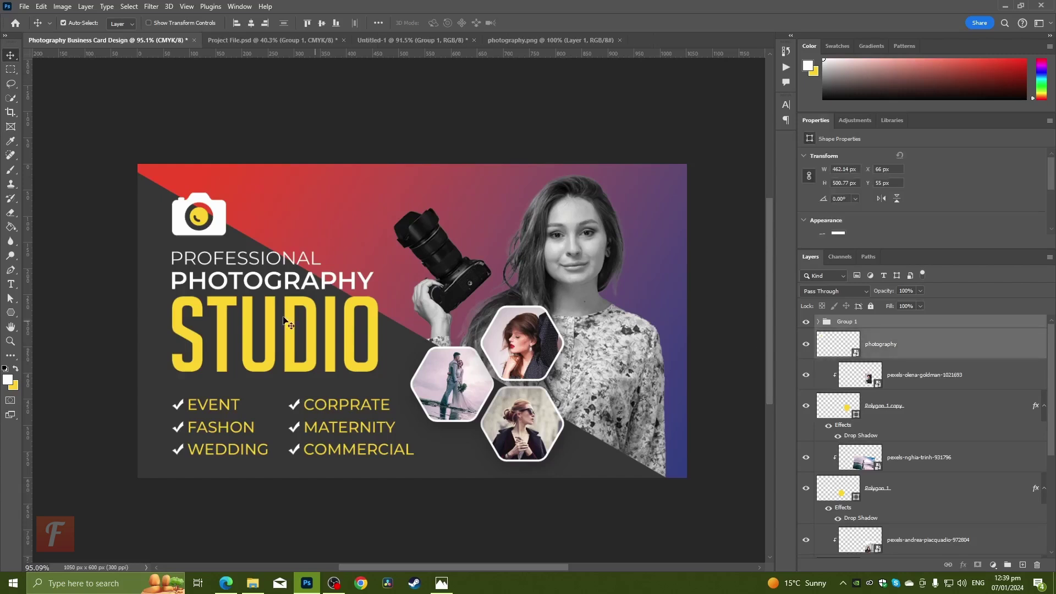
pyautogui.hotkey('ctrl', 't')
pyautogui.click(633, 260)
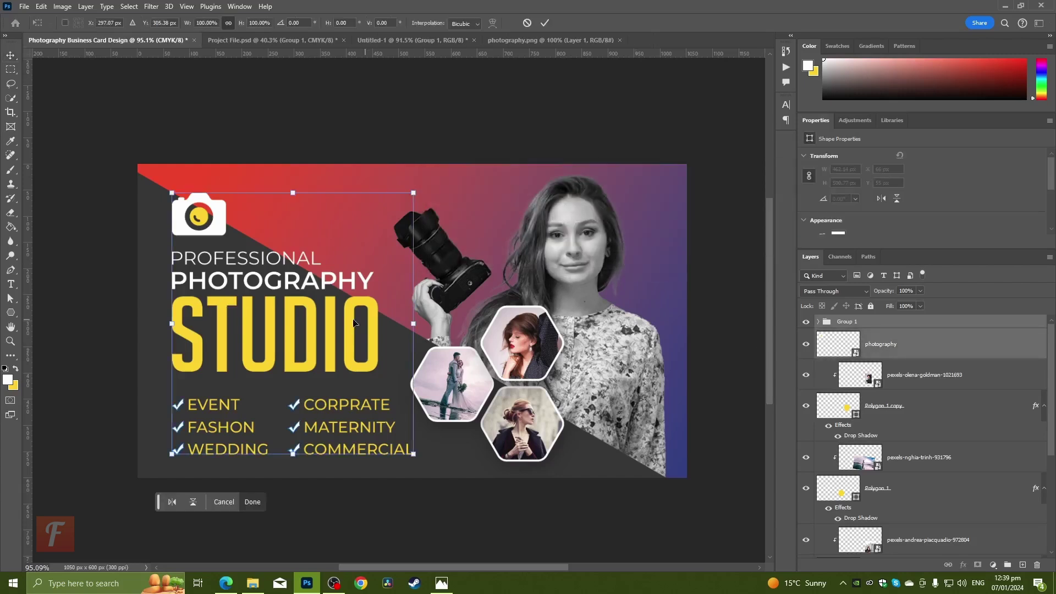
pyautogui.moveTo(327, 324)
pyautogui.mouseDown()
pyautogui.moveTo(305, 307)
pyautogui.moveTo(311, 318)
pyautogui.mouseUp()
pyautogui.moveTo(406, 320); pyautogui.dragTo(412, 320)
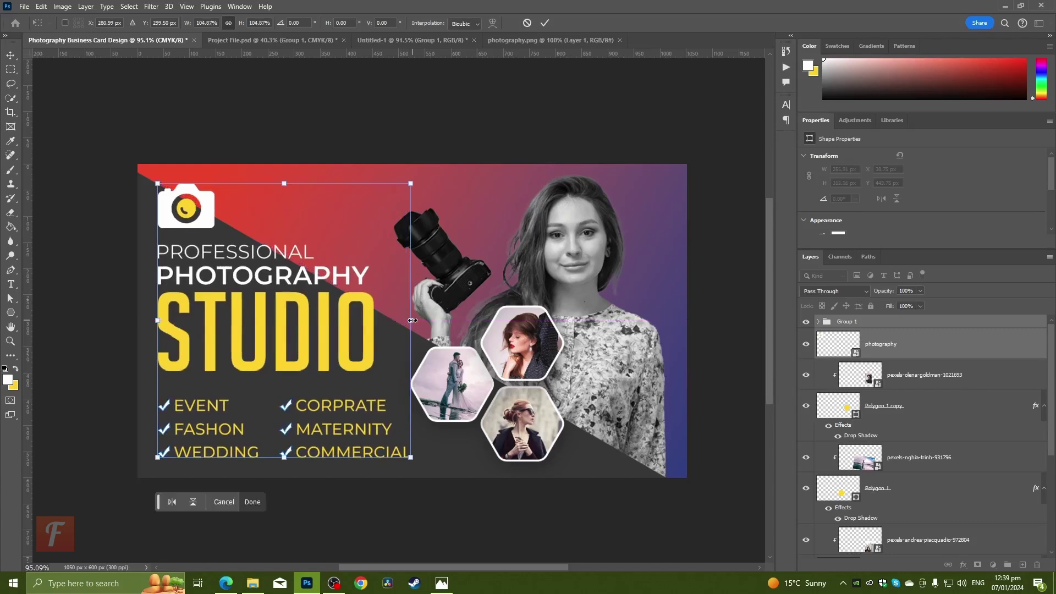
pyautogui.press('Return')
pyautogui.scroll(2, 415, 324)
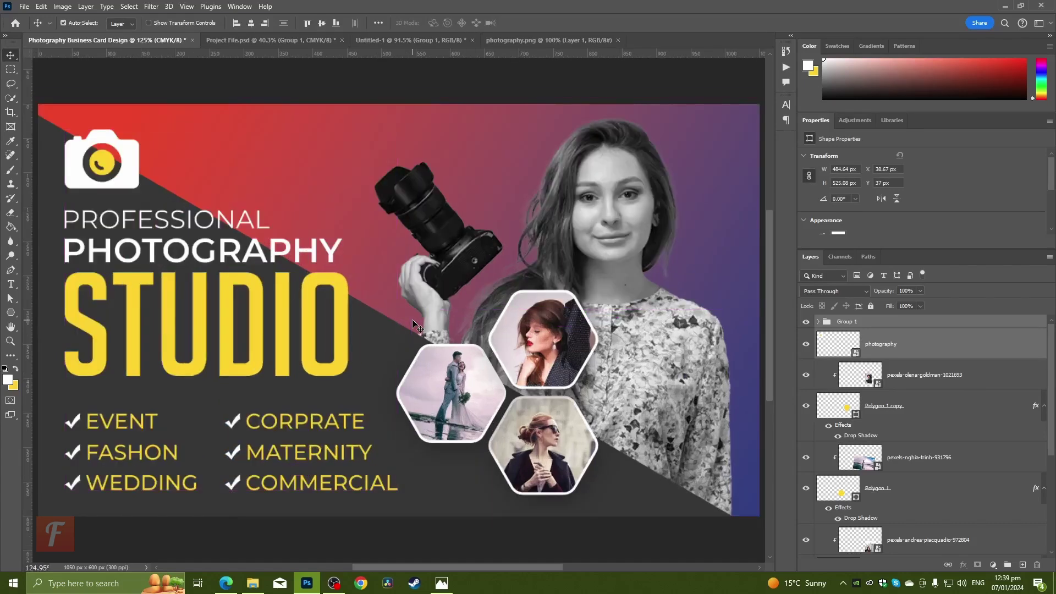
pyautogui.scroll(-1, 413, 323)
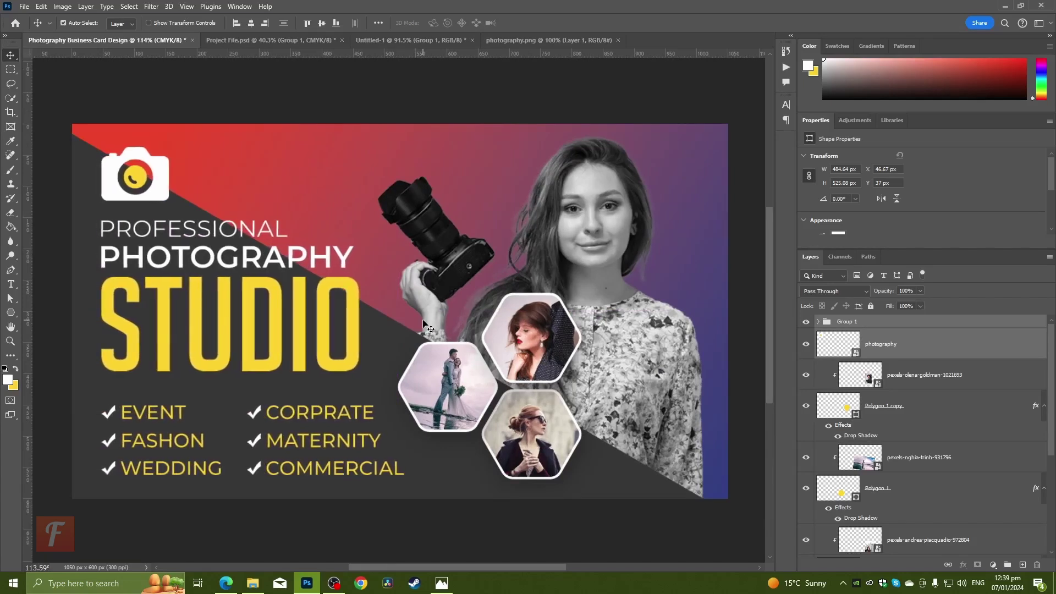
# - Nudge the camera icon and text group to the right, to X 51.67 px
pyautogui.hotkey('shift', 'Right')
pyautogui.press('Right')
pyautogui.press('Right')
pyautogui.press('Right')
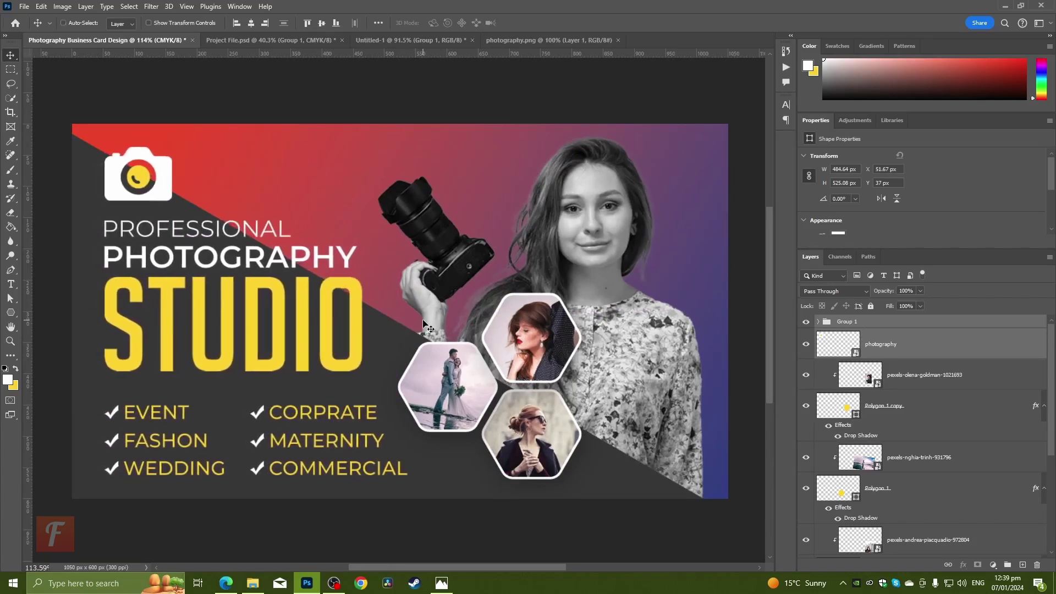
# - Scale the camera icon and text group to 95.34% and nudge them 3 px to the left
pyautogui.moveTo(424, 321); pyautogui.dragTo(415, 323)
pyautogui.click(635, 260)
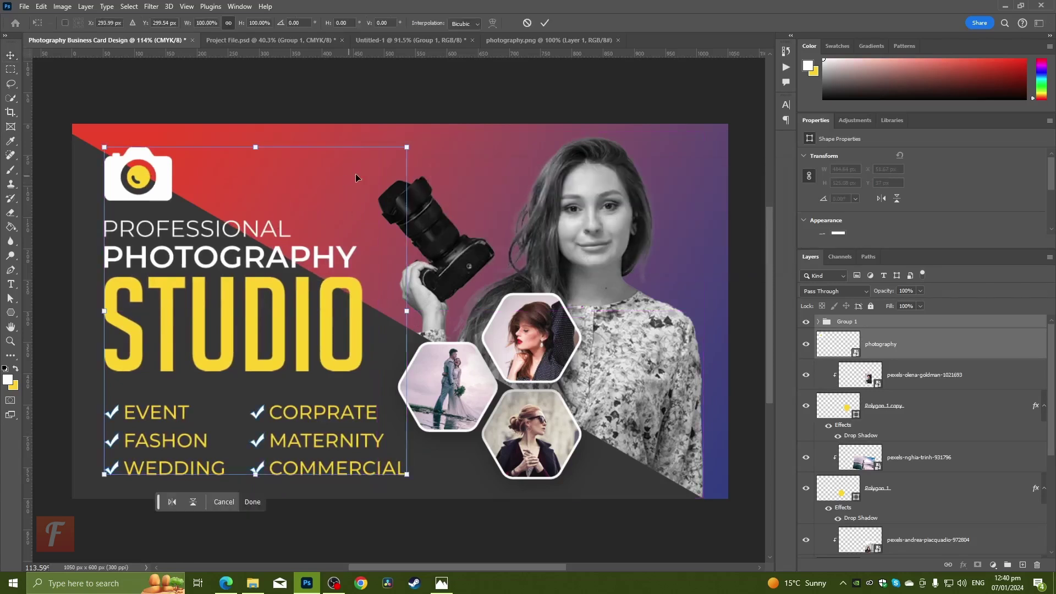
pyautogui.moveTo(407, 147); pyautogui.dragTo(400, 151)
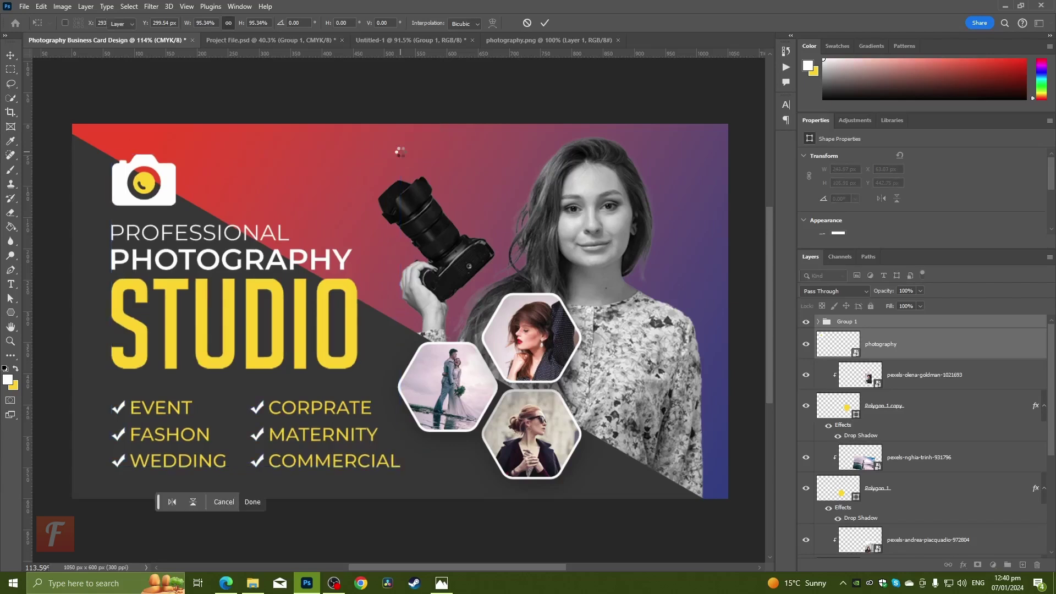
pyautogui.press('Return')
pyautogui.scroll(1, 402, 154)
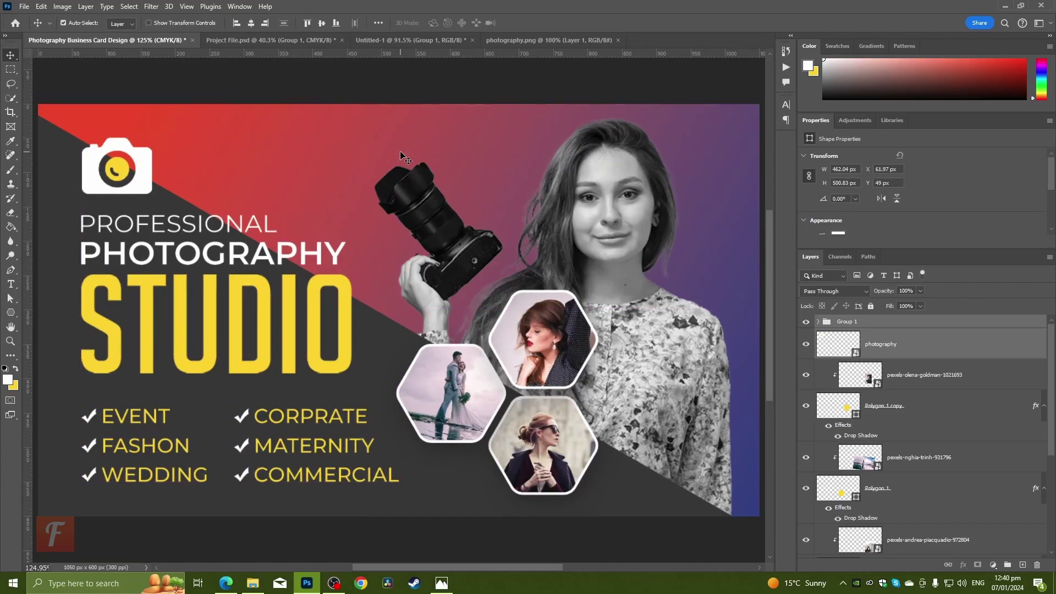
pyautogui.press('Left')
pyautogui.press('Left')
pyautogui.press('Left')
pyautogui.scroll(-1, 408, 175)
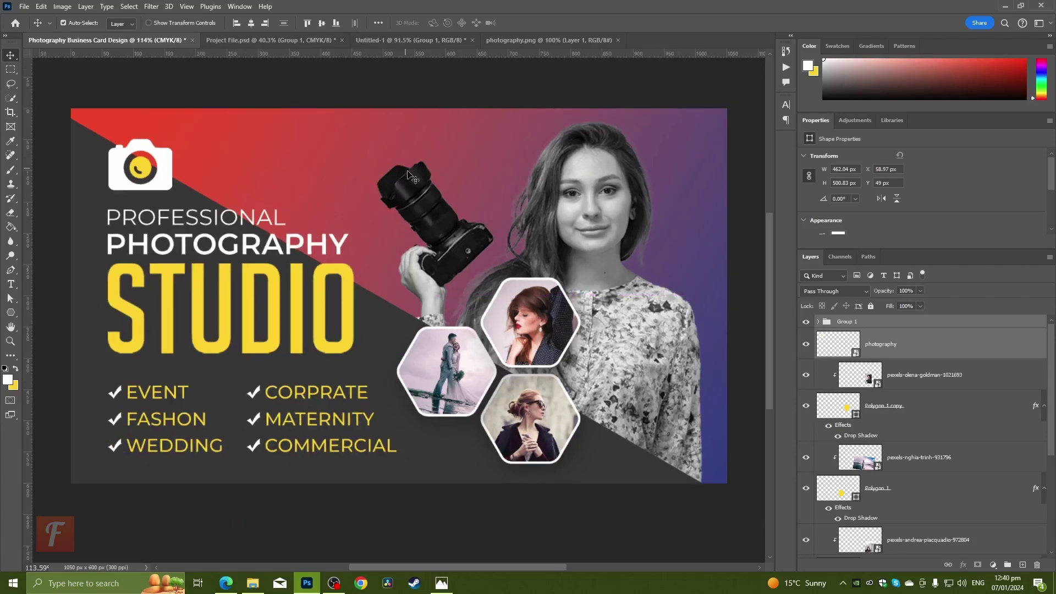
pyautogui.scroll(-1, 407, 175)
# - Group all layers above the Background into a group named Back Side and delete the Background layer
pyautogui.scroll(-5, 905, 356)
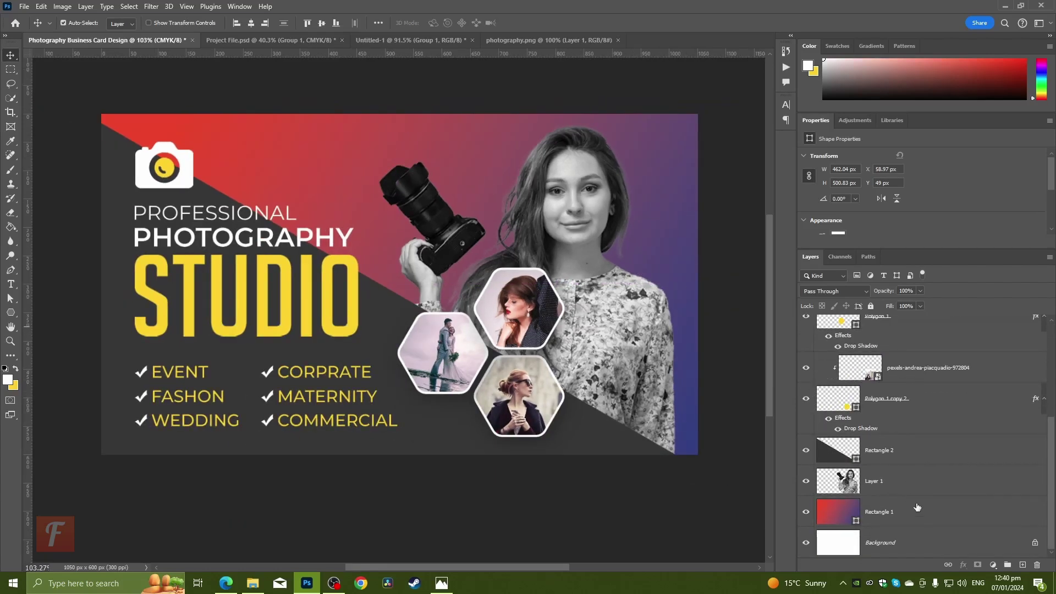
pyautogui.keyDown('shift'); pyautogui.click(918, 517); pyautogui.keyUp('shift')
pyautogui.click(1007, 565)
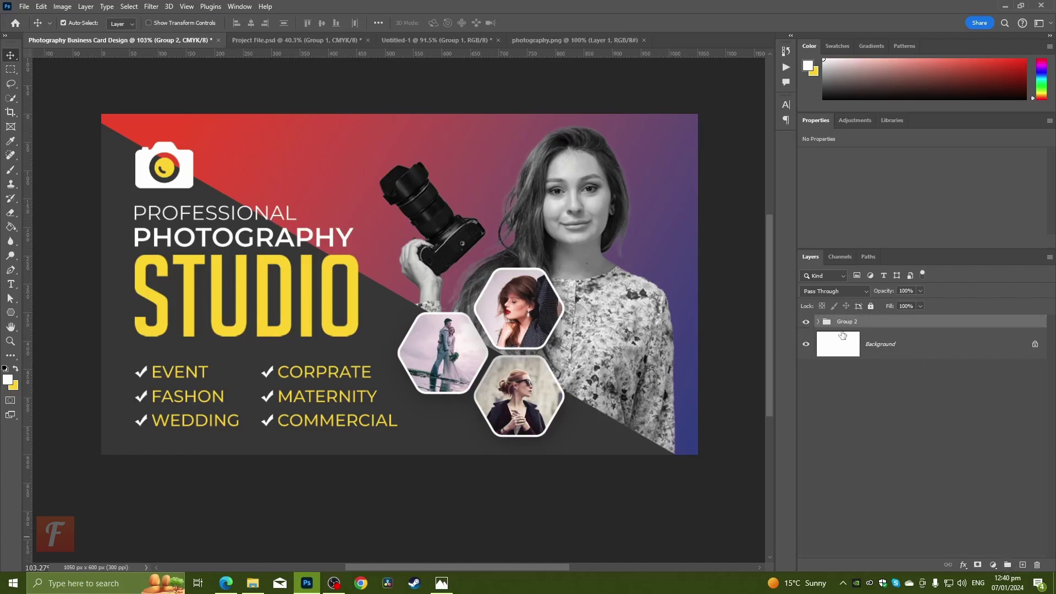
pyautogui.write('Back Side')
pyautogui.press('Return')
pyautogui.click(883, 337)
pyautogui.press('Delete')
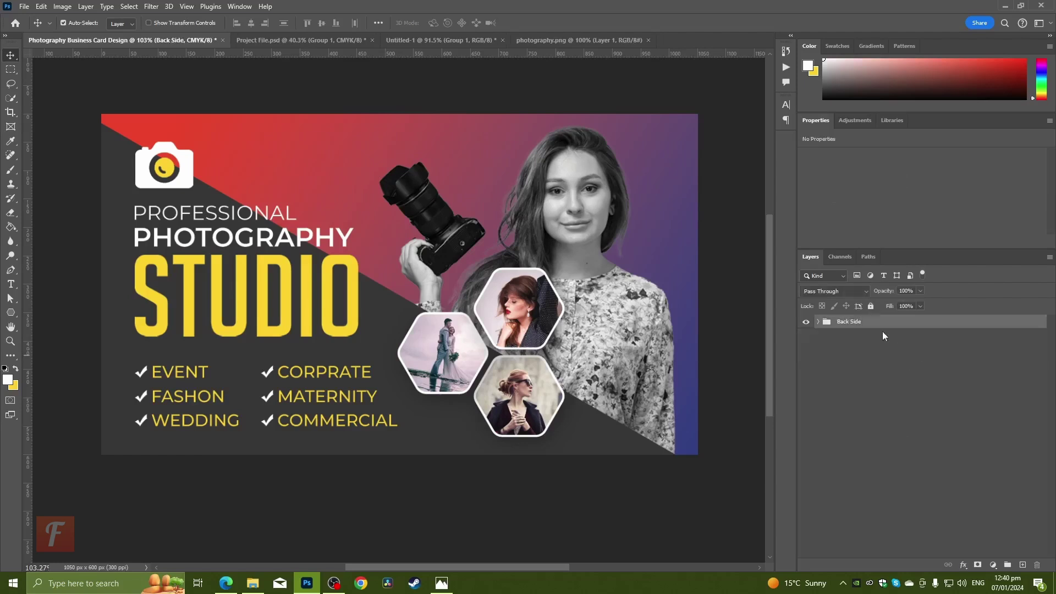
# - Draw a rectangle of about 1065 × 618 px covering the whole card and fill it with the recent blue-to-red linear gradient at 135°
pyautogui.moveTo(11, 313); pyautogui.dragTo(50, 313)
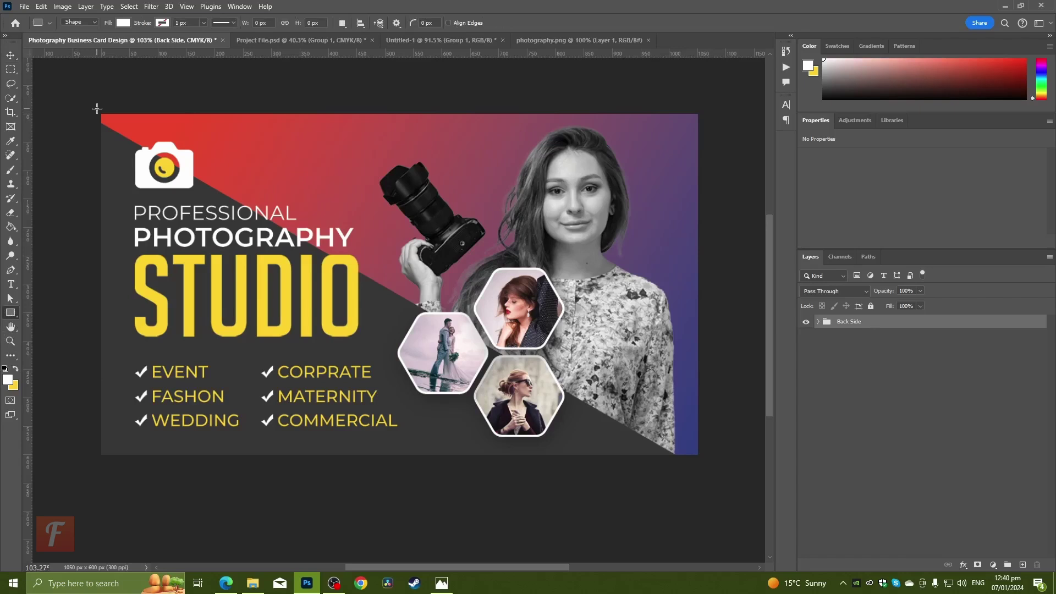
pyautogui.moveTo(97, 109); pyautogui.dragTo(701, 459)
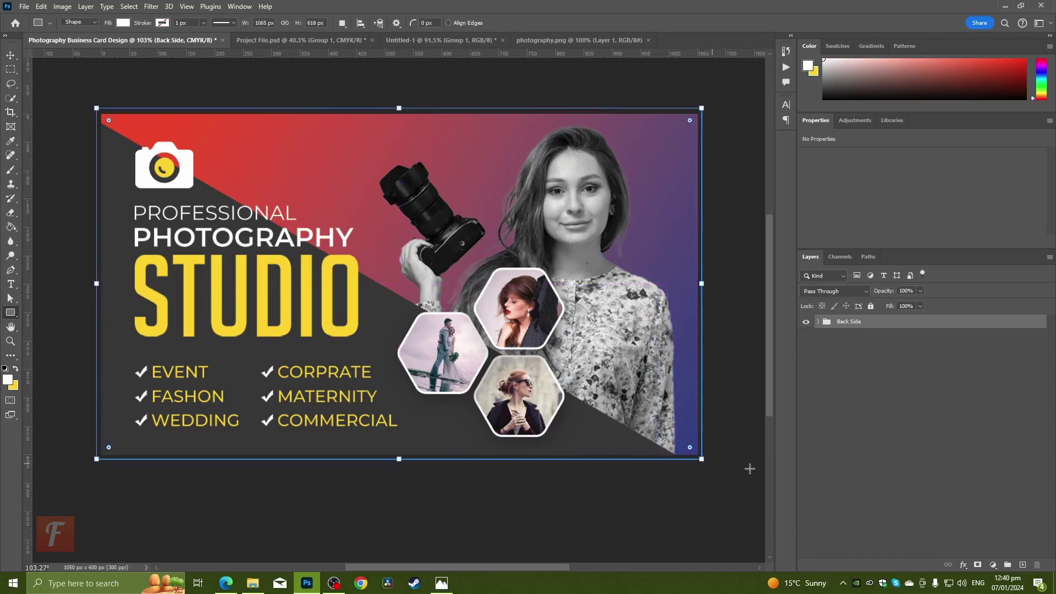
pyautogui.click(123, 23)
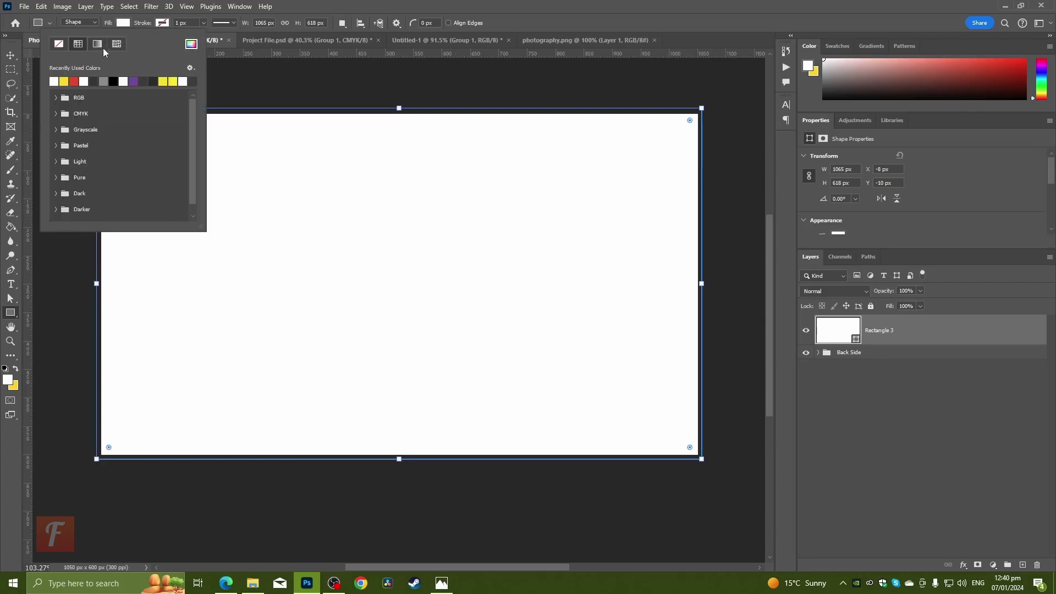
pyautogui.click(93, 46)
pyautogui.click(55, 81)
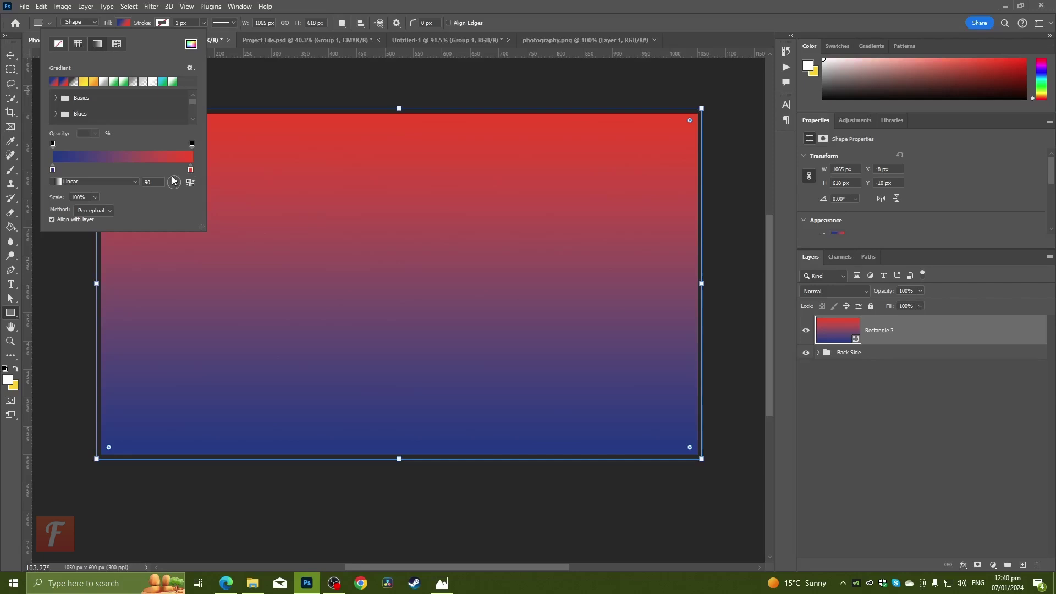
pyautogui.click(149, 153)
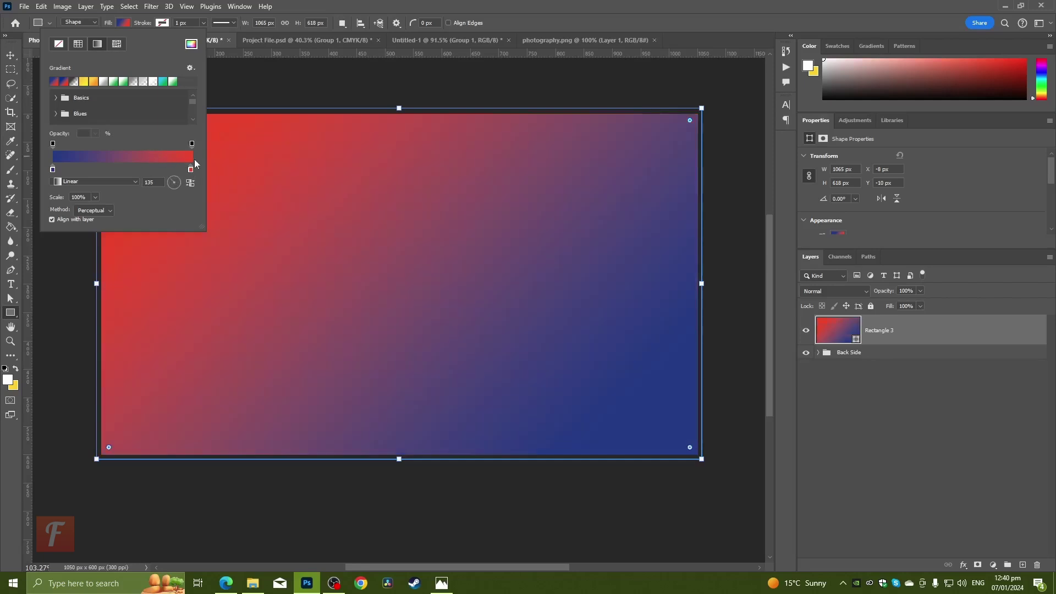
# - Bring the camera lens image from Untitled-1 onto the card over the gradient rectangle
pyautogui.click(11, 55)
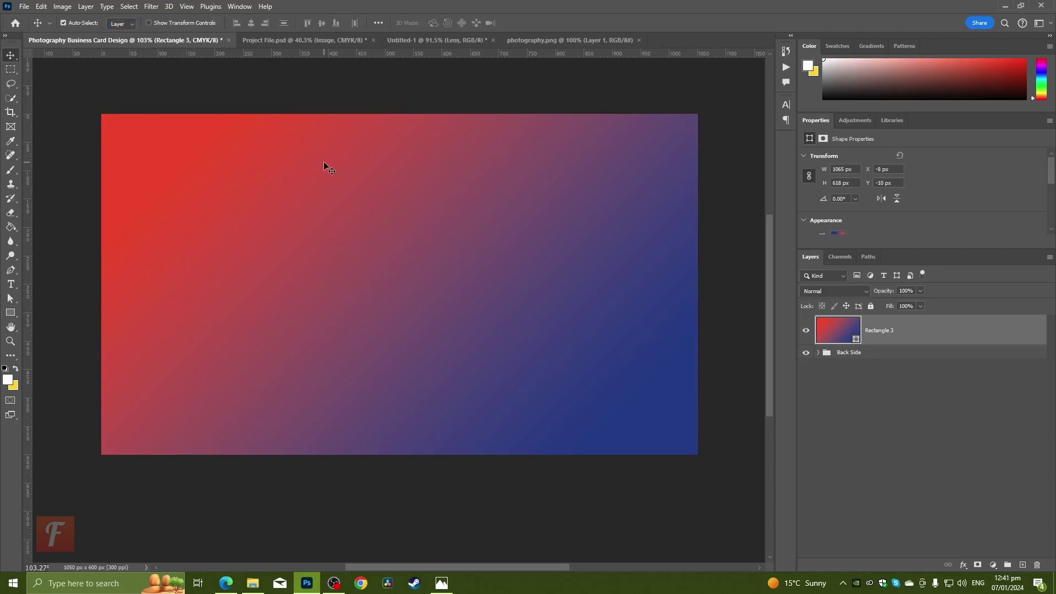
pyautogui.click(434, 40)
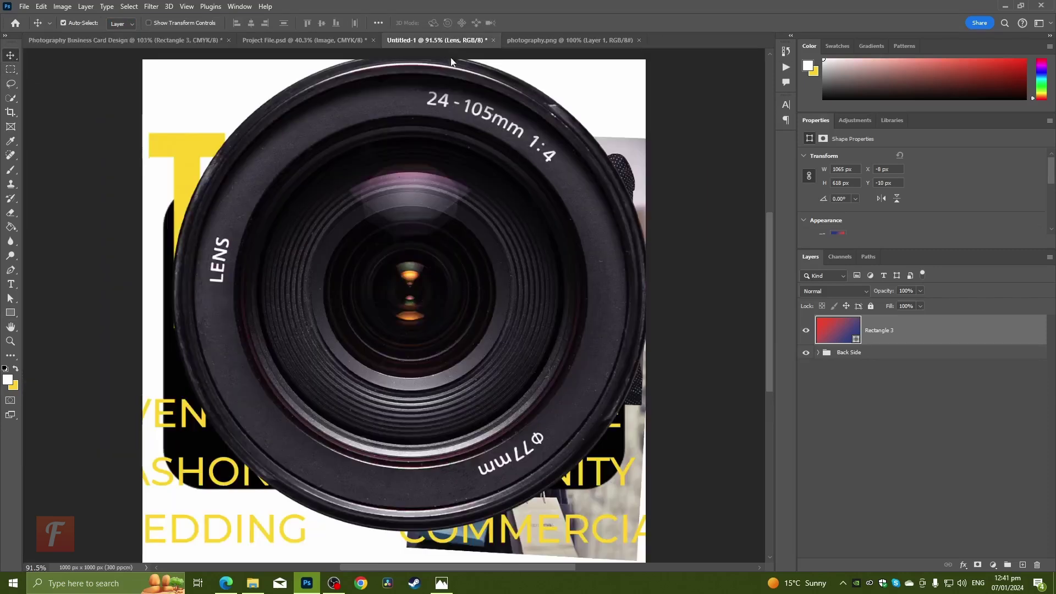
pyautogui.moveTo(407, 176); pyautogui.dragTo(448, 307)
# - Scale the lens to about 420 × 420 px and center it on the card
pyautogui.hotkey('ctrl', 't')
pyautogui.moveTo(719, 294); pyautogui.dragTo(474, 306)
pyautogui.moveTo(395, 318); pyautogui.dragTo(520, 290)
pyautogui.press('Return')
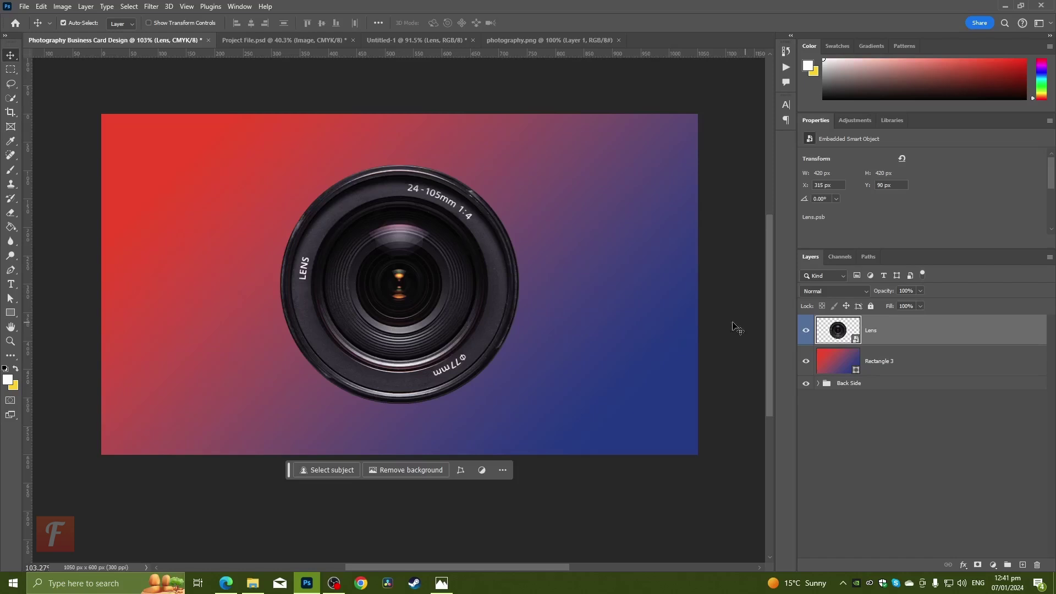
# - Add a new layer above the lens and paint one soft black brush dab of 400 px at the lens's center
pyautogui.click(17, 171)
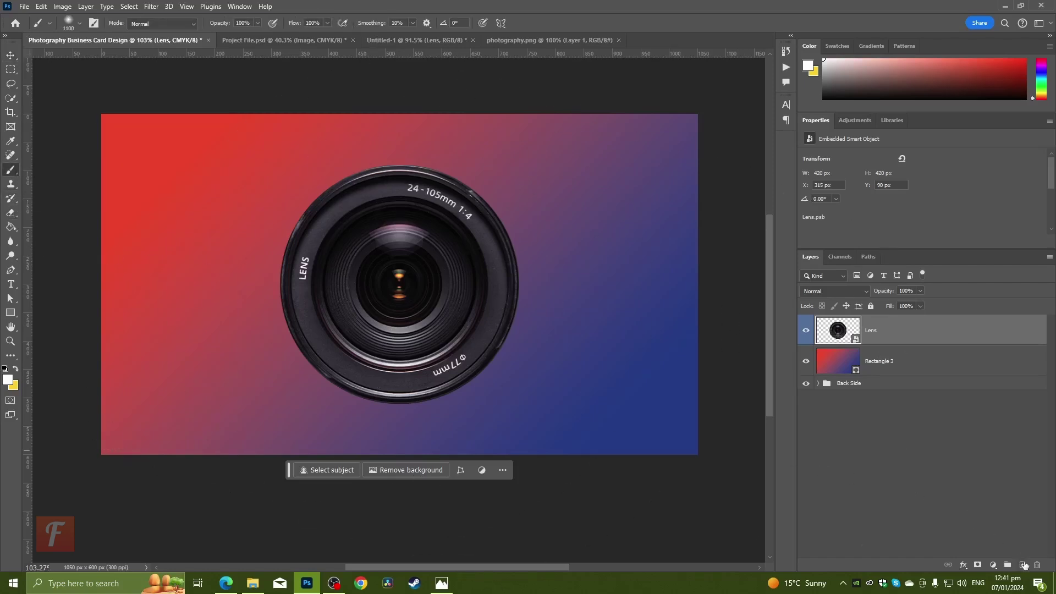
pyautogui.click(1023, 565)
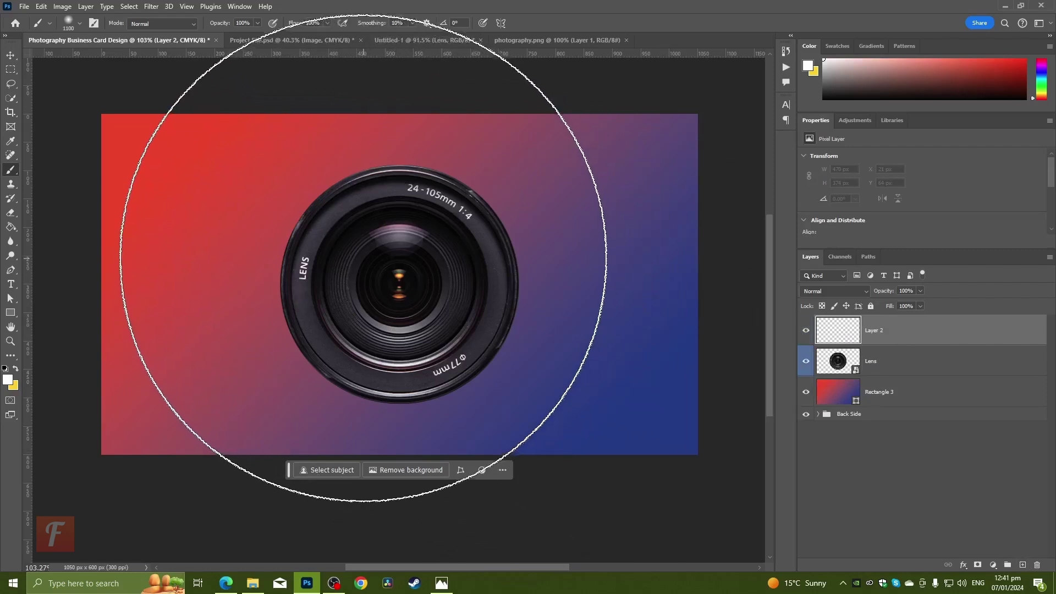
pyautogui.press('[')
pyautogui.press('[')
pyautogui.press('[')
pyautogui.press('[')
pyautogui.press('[')
pyautogui.press('[')
pyautogui.press('[')
pyautogui.press('[')
pyautogui.press('[')
pyautogui.press('[')
pyautogui.press('[')
pyautogui.press('[')
pyautogui.press(']')
pyautogui.press(']')
pyautogui.press(']')
pyautogui.press(']')
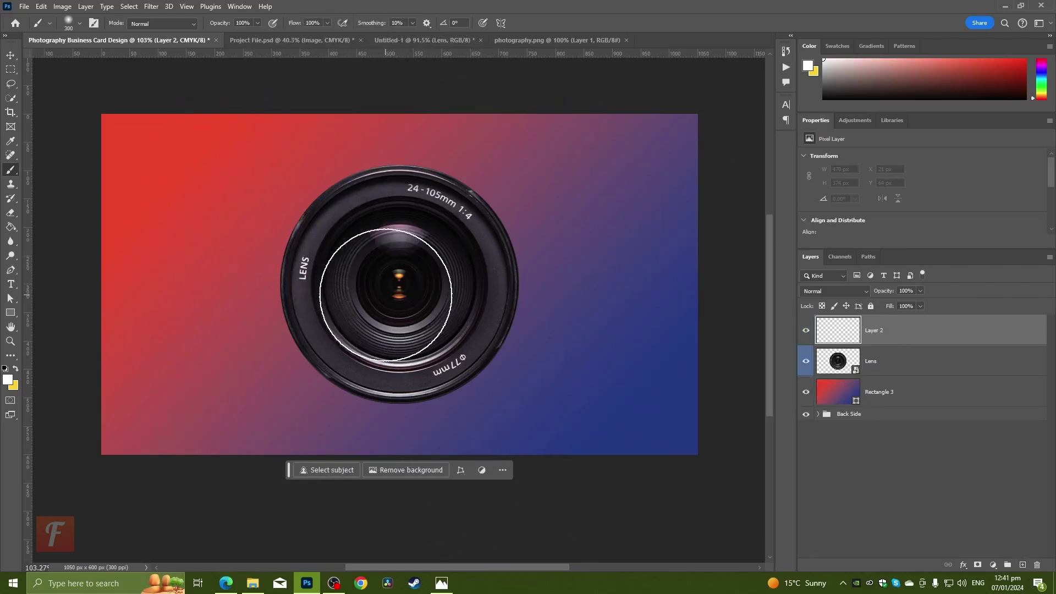
pyautogui.click(6, 368)
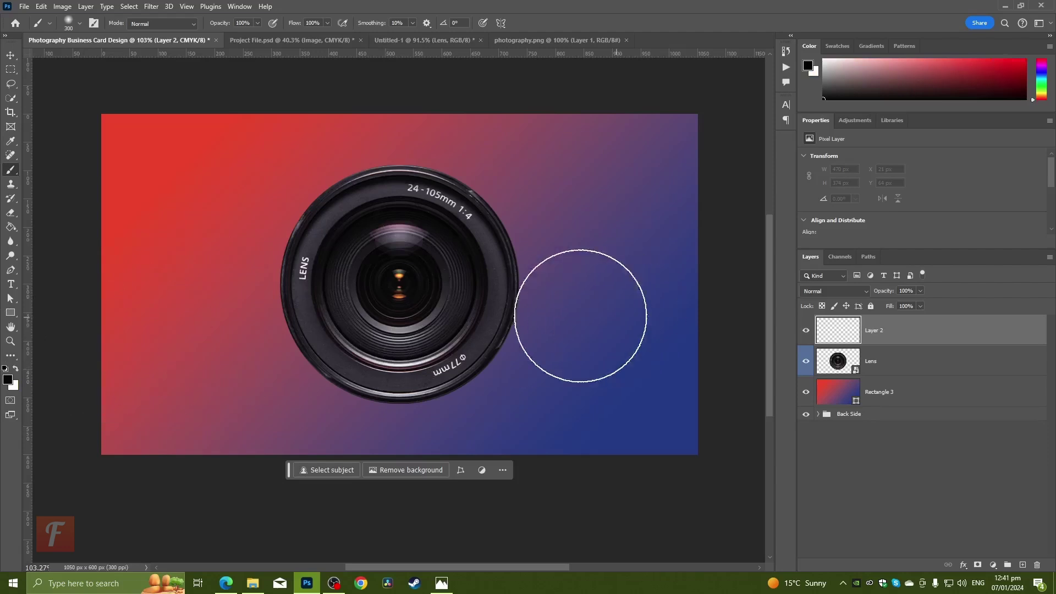
pyautogui.press(']')
pyautogui.click(399, 285)
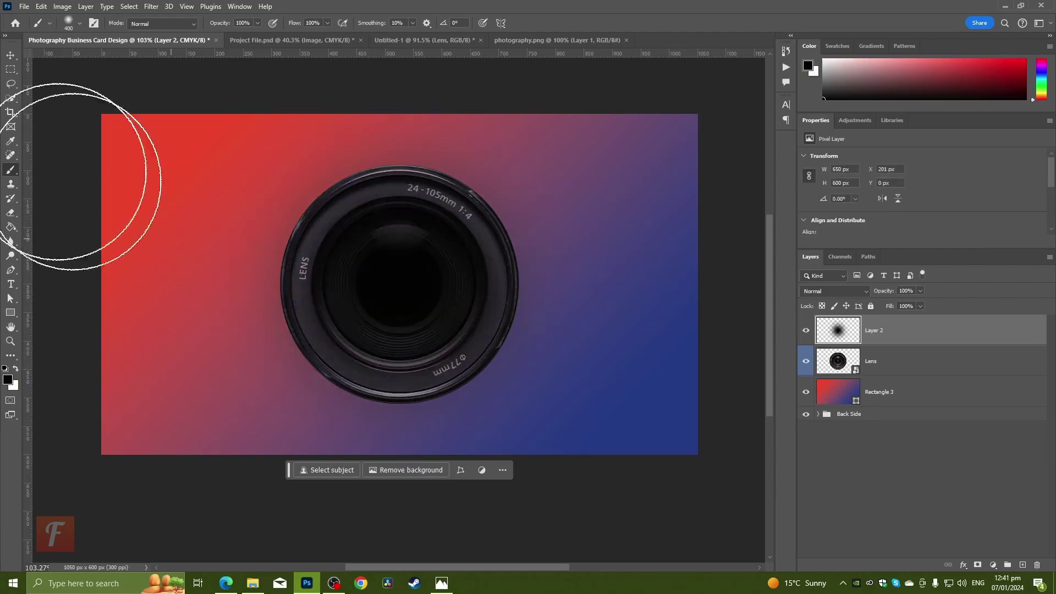
# - Distort the black dab into a shadow falling toward the lens's lower-right side and move the Lens layer above it
pyautogui.click(12, 59)
pyautogui.hotkey('ctrl', 't')
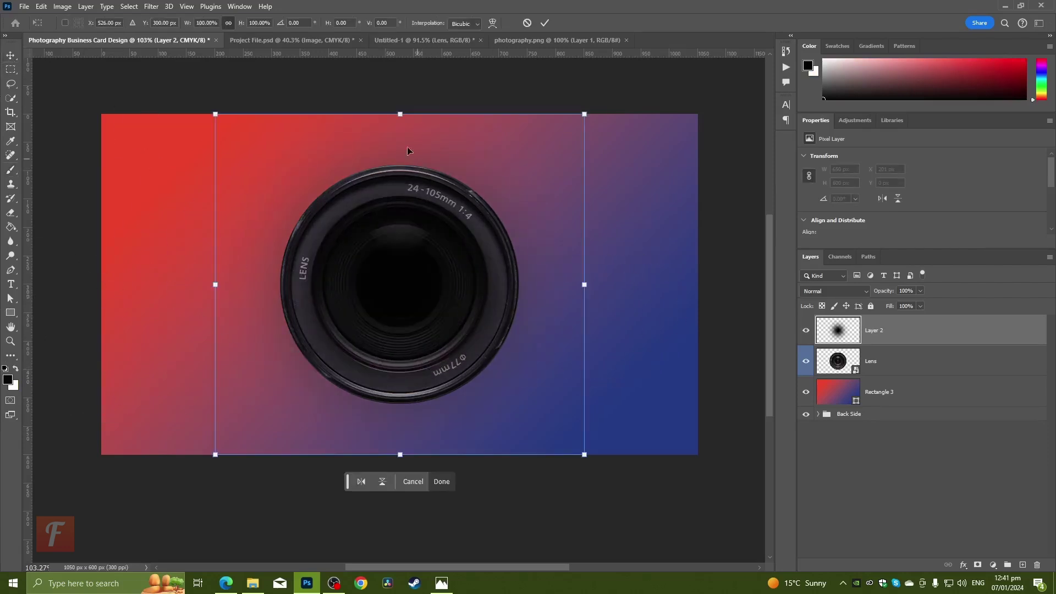
pyautogui.moveTo(401, 114); pyautogui.dragTo(476, 379)
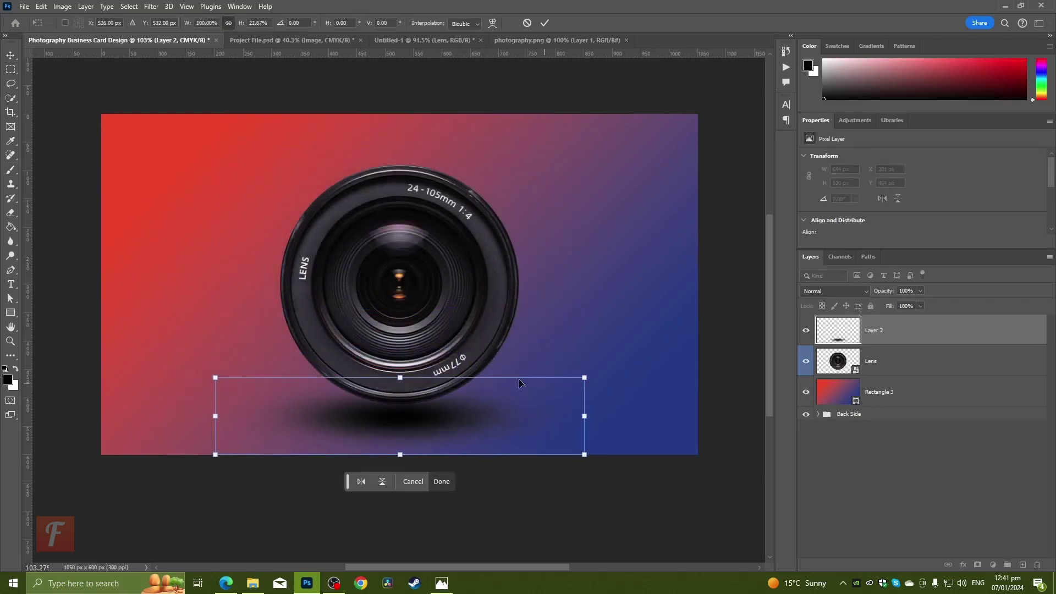
pyautogui.hotkey('ctrl', 'z')
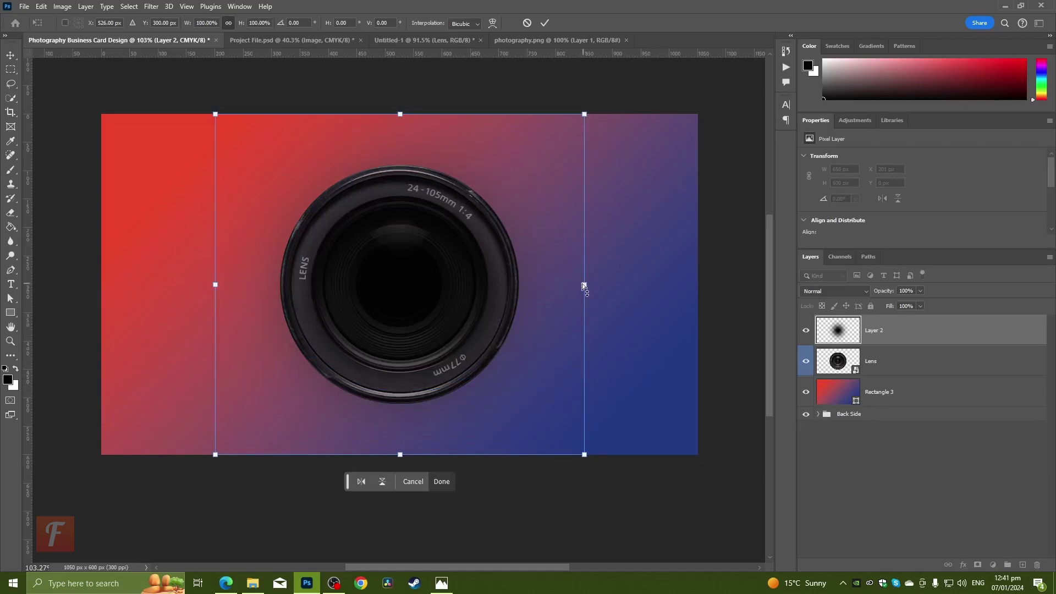
pyautogui.moveTo(583, 286); pyautogui.dragTo(492, 429)
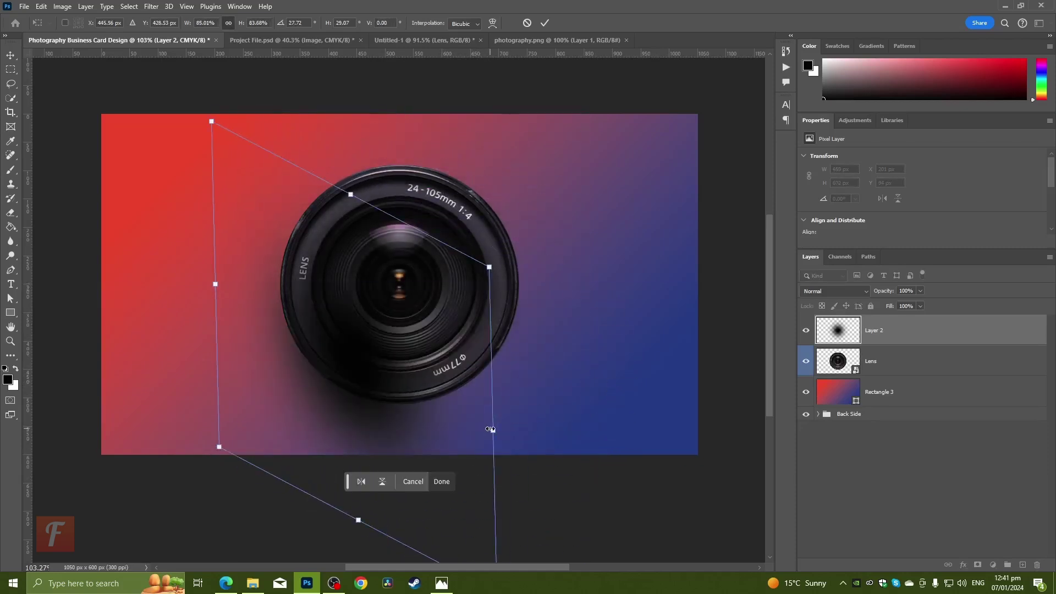
pyautogui.moveTo(376, 415); pyautogui.dragTo(438, 394)
pyautogui.moveTo(578, 368); pyautogui.dragTo(605, 295)
pyautogui.click(892, 360)
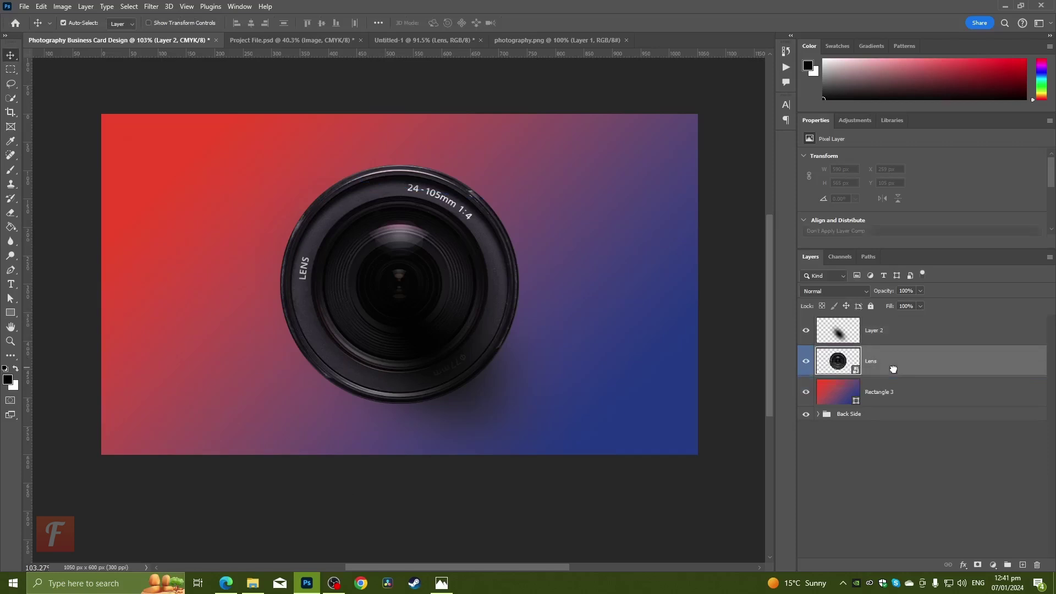
pyautogui.moveTo(886, 372); pyautogui.dragTo(872, 327)
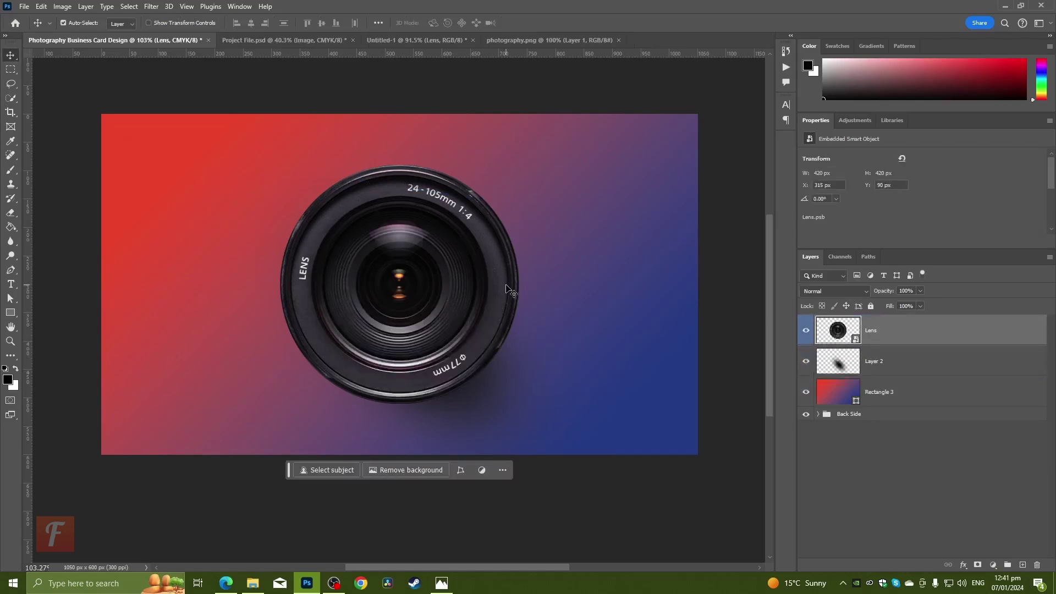
pyautogui.hotkey('ctrl', 't')
pyautogui.scroll(-3, 506, 286)
pyautogui.moveTo(517, 212); pyautogui.dragTo(540, 195)
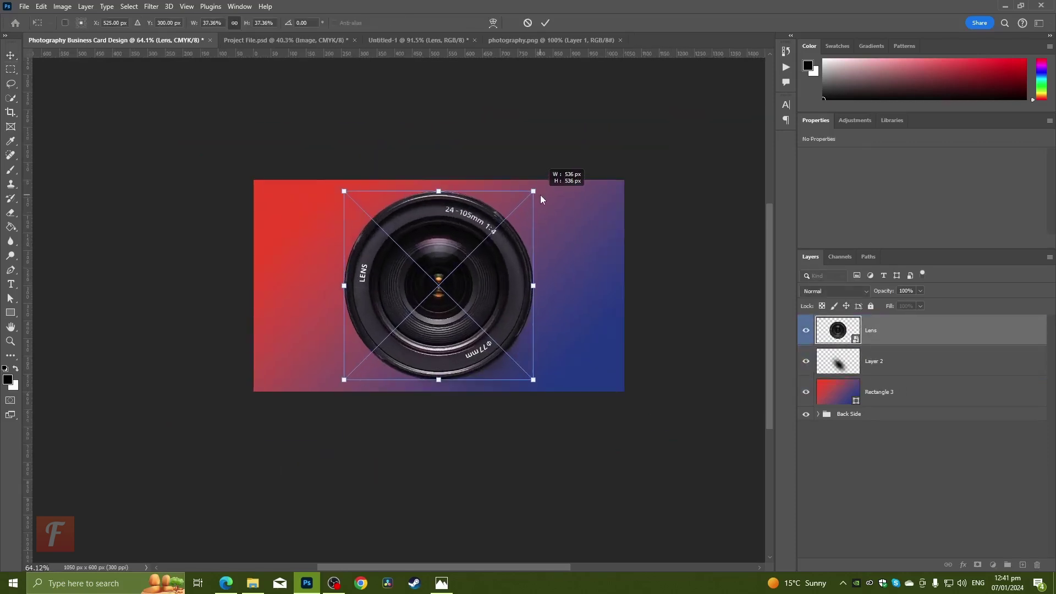
pyautogui.hotkey('ctrl', 'z')
pyautogui.press('Escape')
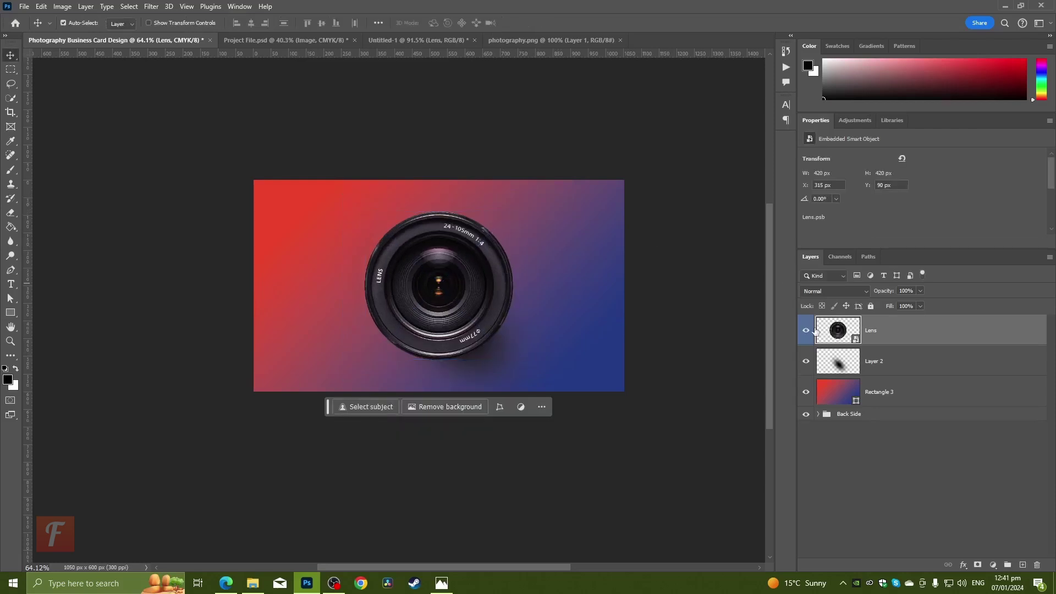
# - Enlarge the shadow behind the lens to about 883 × 837 px so it spreads evenly around and below the lens
pyautogui.click(874, 358)
pyautogui.hotkey('ctrl', 't')
pyautogui.moveTo(553, 217); pyautogui.dragTo(589, 176)
pyautogui.moveTo(546, 284)
pyautogui.mouseDown()
pyautogui.moveTo(570, 288)
pyautogui.moveTo(544, 294)
pyautogui.mouseUp()
pyautogui.moveTo(584, 180); pyautogui.dragTo(675, 95)
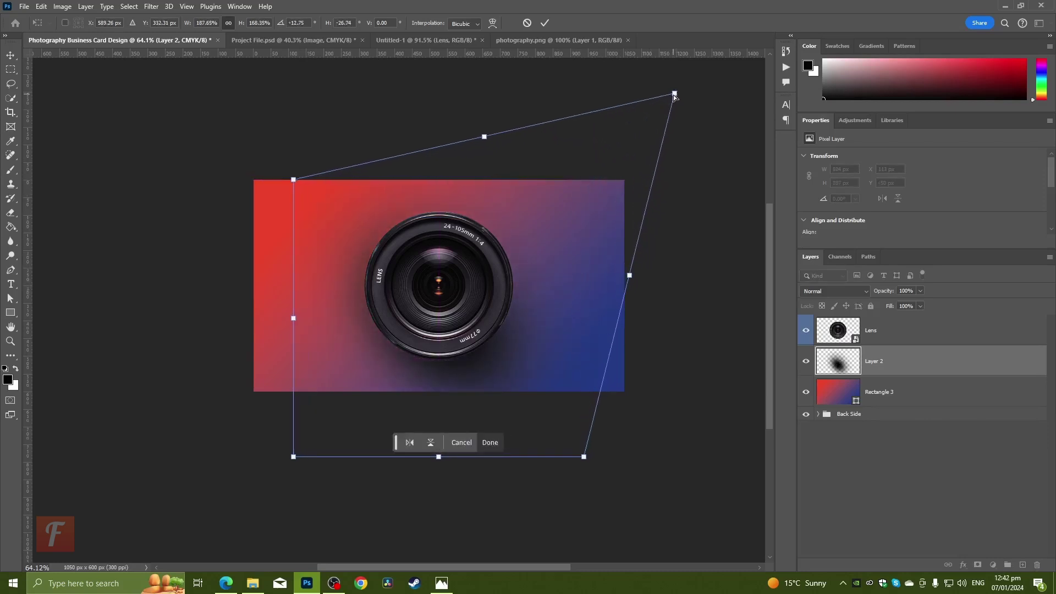
pyautogui.press('Escape')
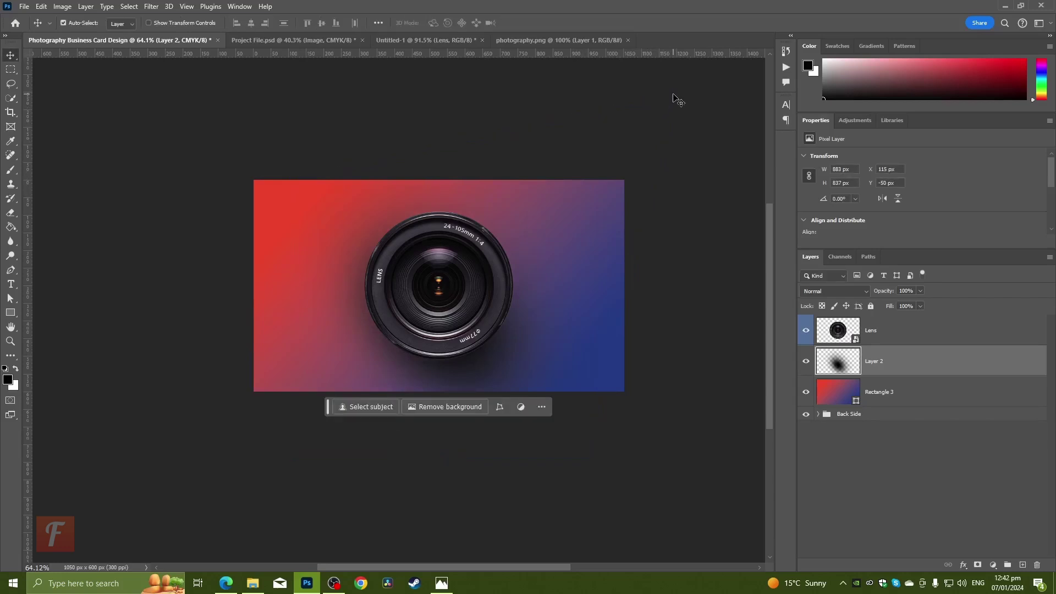
pyautogui.scroll(5, 675, 99)
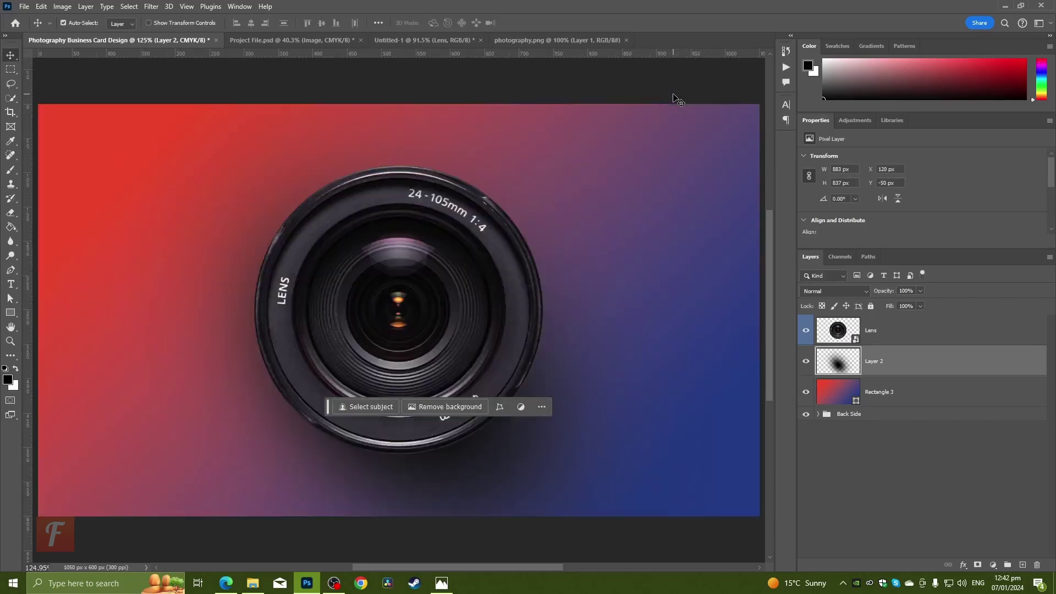
pyautogui.hotkey('ctrl', '-')
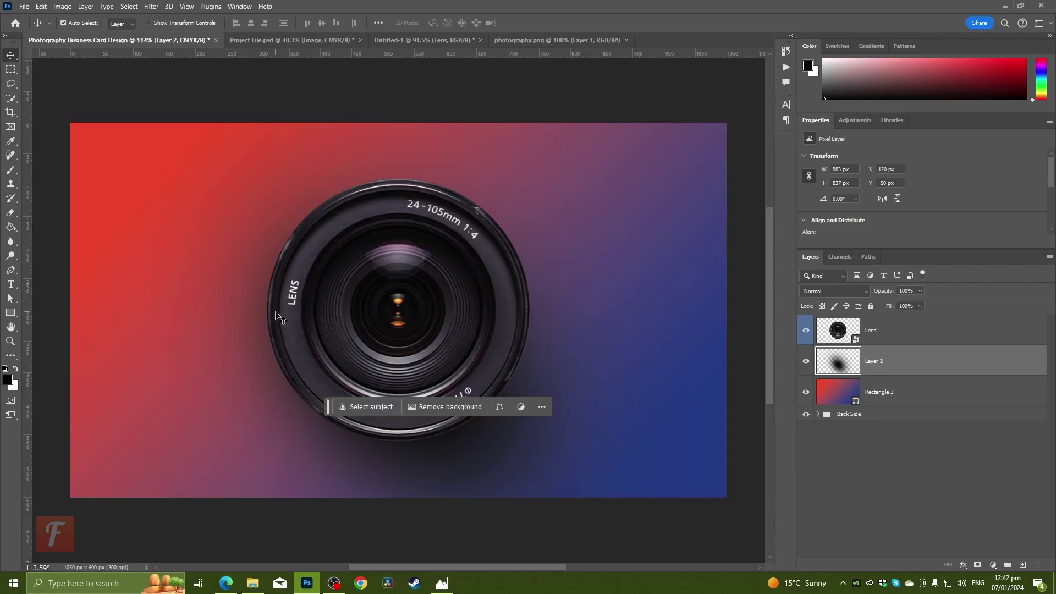
# - Paste the photographer cutout above the Lens layer, scale it to about 42% and position it over the lens
pyautogui.hotkey('ctrl', 'v')
pyautogui.moveTo(903, 359); pyautogui.dragTo(880, 326)
pyautogui.hotkey('ctrl', 't')
pyautogui.hotkey('ctrl', '0')
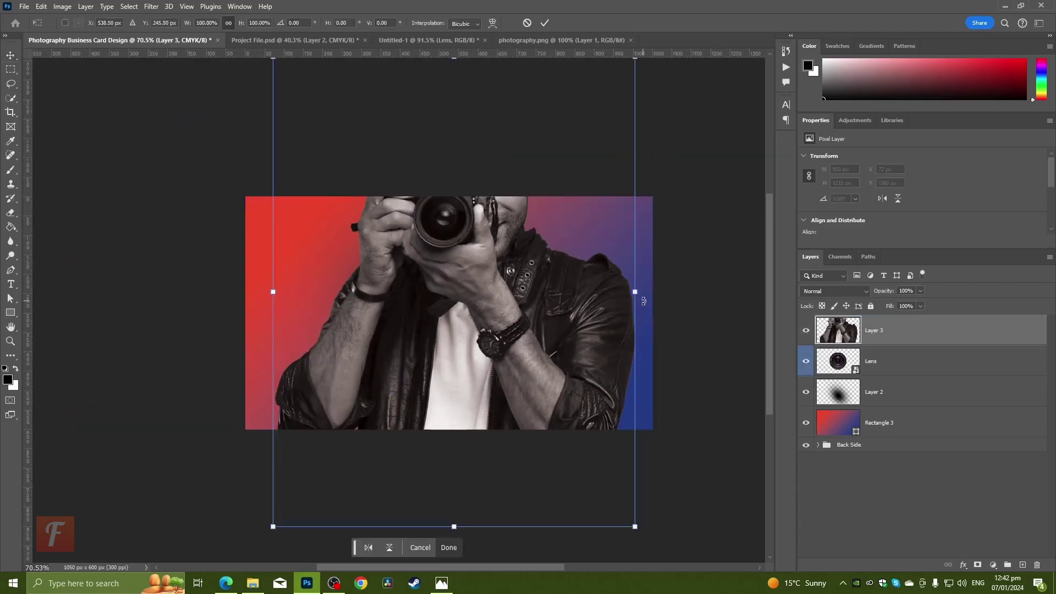
pyautogui.moveTo(643, 300); pyautogui.dragTo(530, 297)
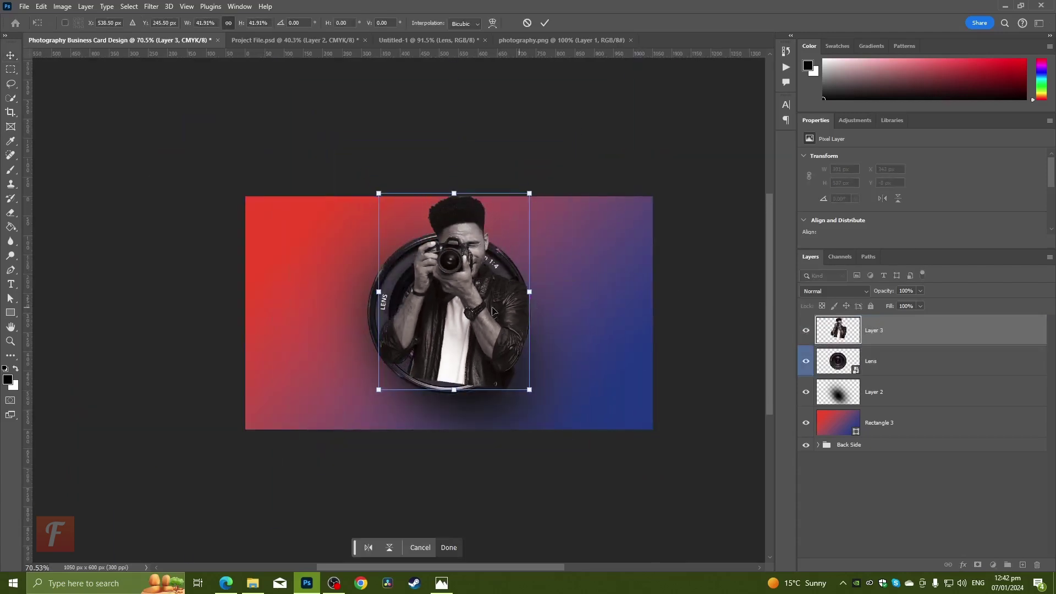
pyautogui.scroll(5, 435, 358)
pyautogui.moveTo(456, 366); pyautogui.dragTo(447, 399)
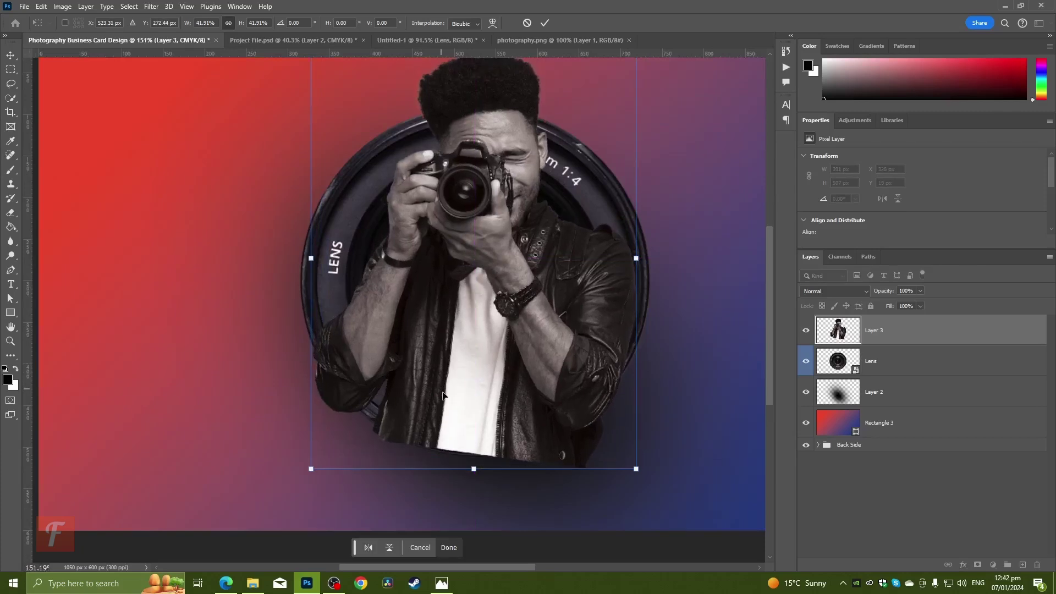
pyautogui.scroll(2, 451, 374)
pyautogui.press('Return')
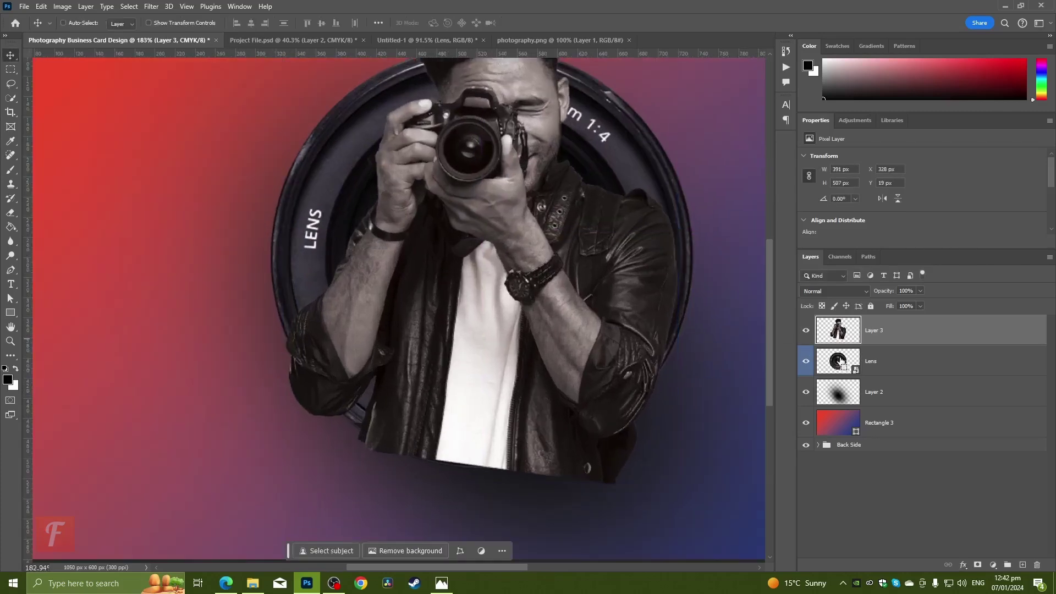
# - Enlarge the photographer slightly to about 401 × 520 px so he extends past the lens's lower edge
pyautogui.keyDown('ctrl'); pyautogui.click(840, 361); pyautogui.keyUp('ctrl')
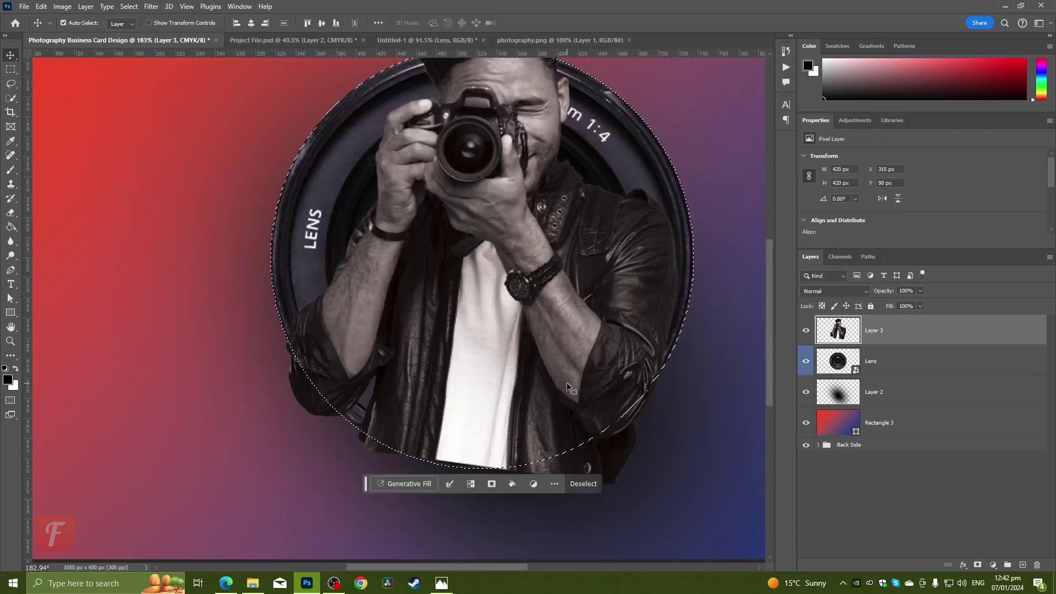
pyautogui.hotkey('ctrl', 'd')
pyautogui.hotkey('ctrl', 't')
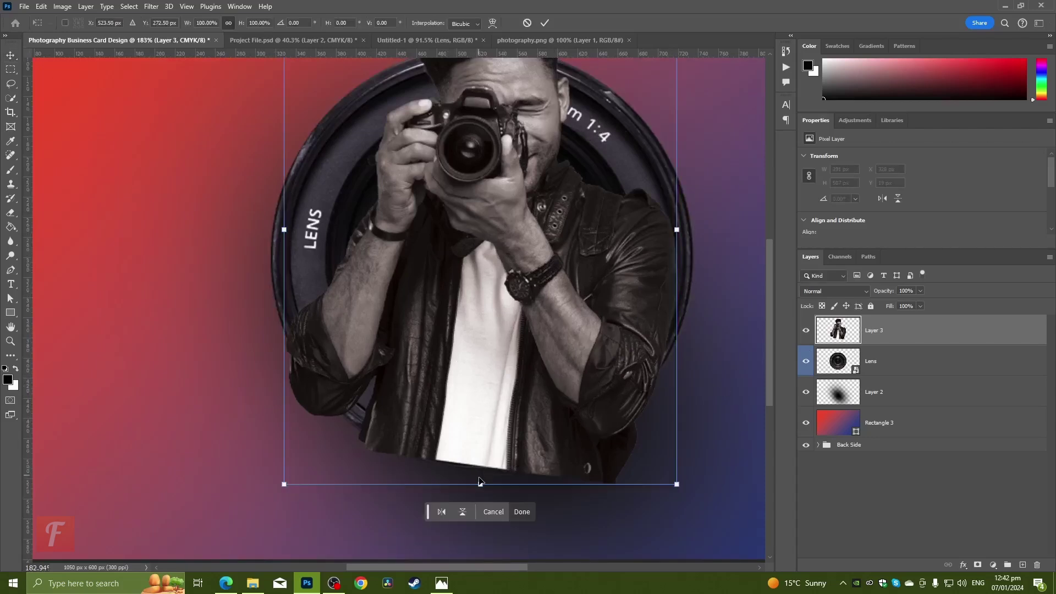
pyautogui.moveTo(480, 482); pyautogui.dragTo(476, 491)
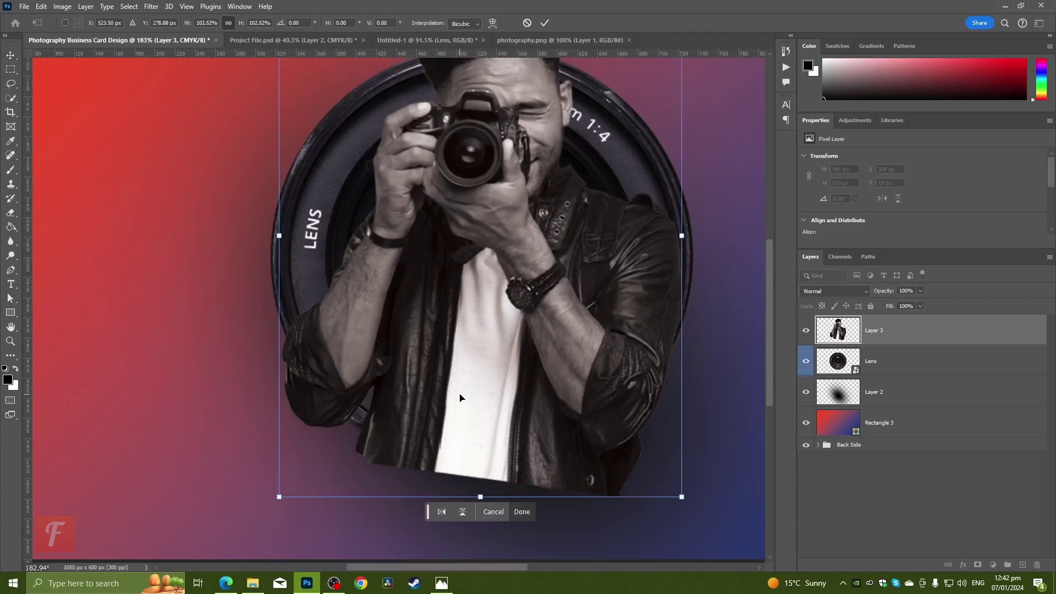
pyautogui.press('Return')
pyautogui.scroll(-3, 378, 365)
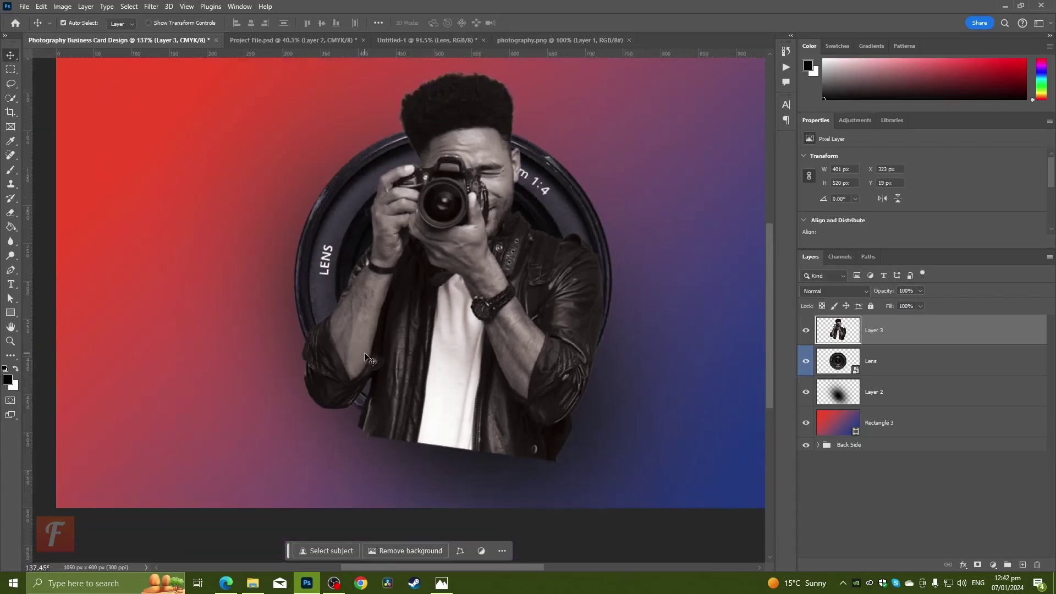
pyautogui.scroll(2, 368, 375)
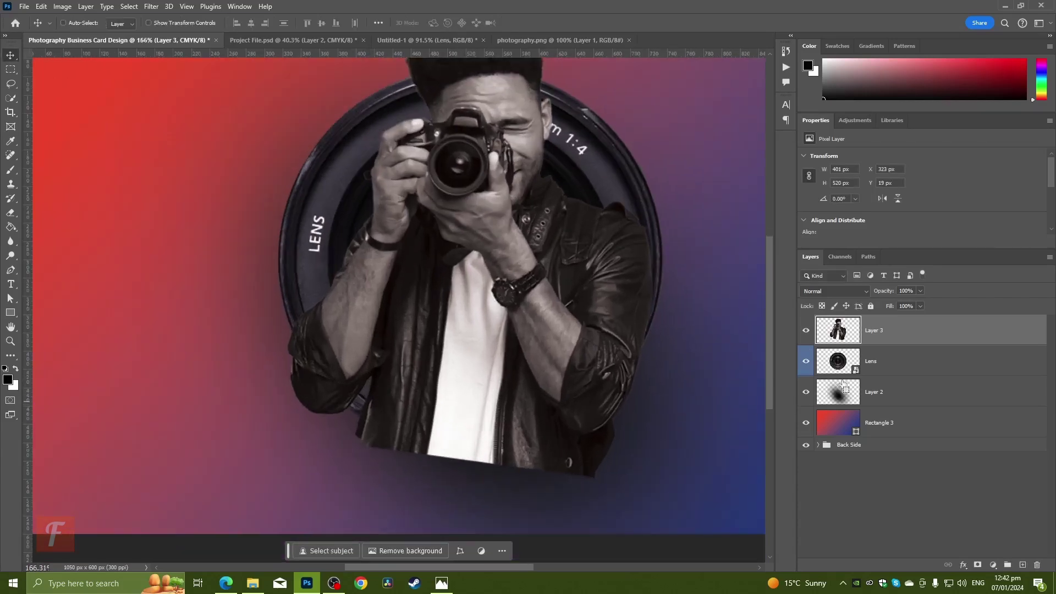
# - Add a layer mask to the photographer layer from the lens's circular outline
pyautogui.keyDown('ctrl'); pyautogui.click(838, 363); pyautogui.keyUp('ctrl')
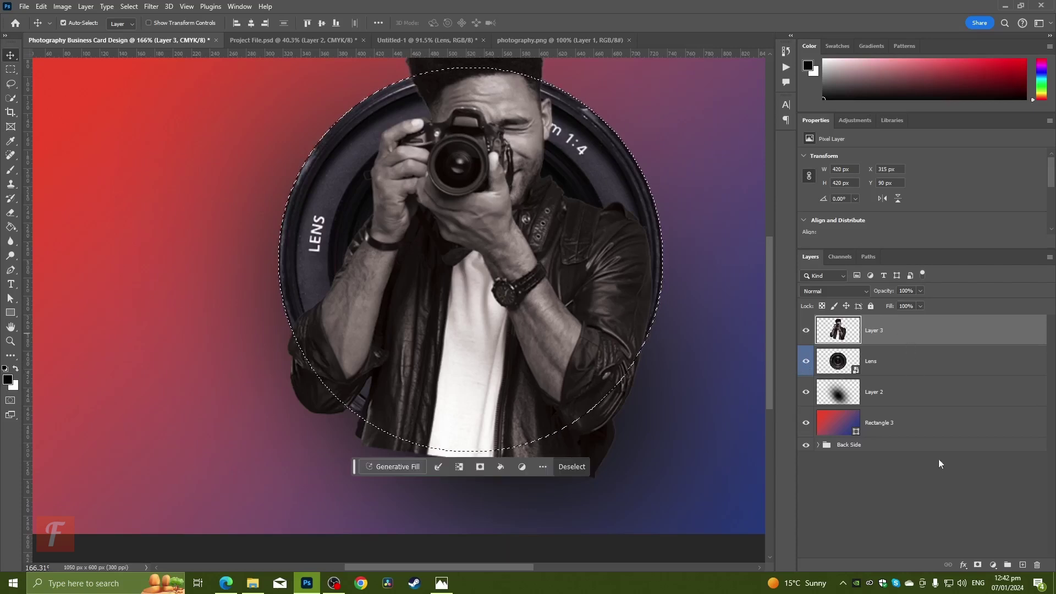
pyautogui.click(978, 565)
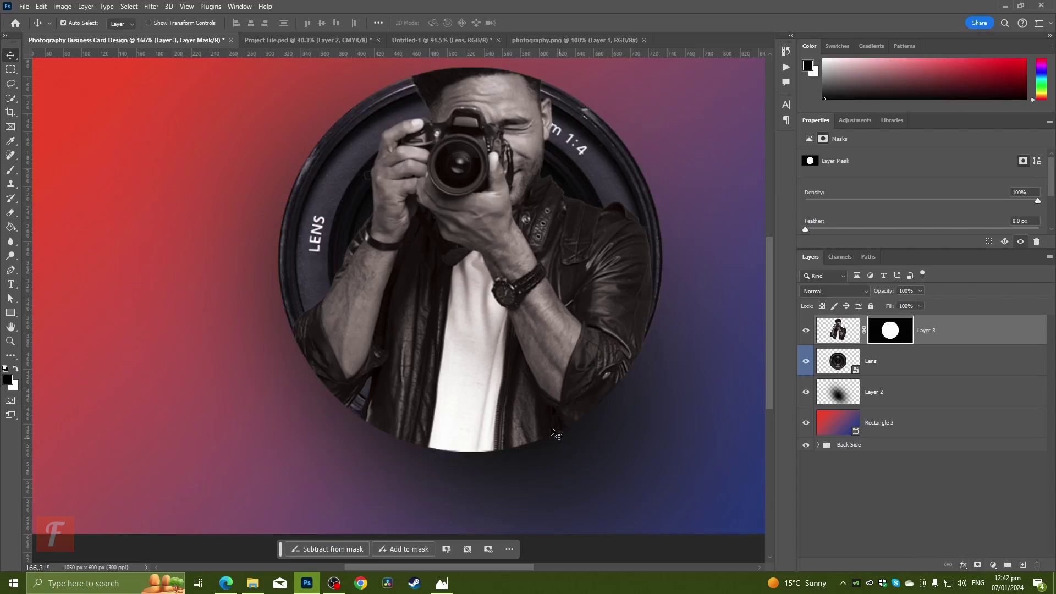
pyautogui.scroll(-3, 438, 324)
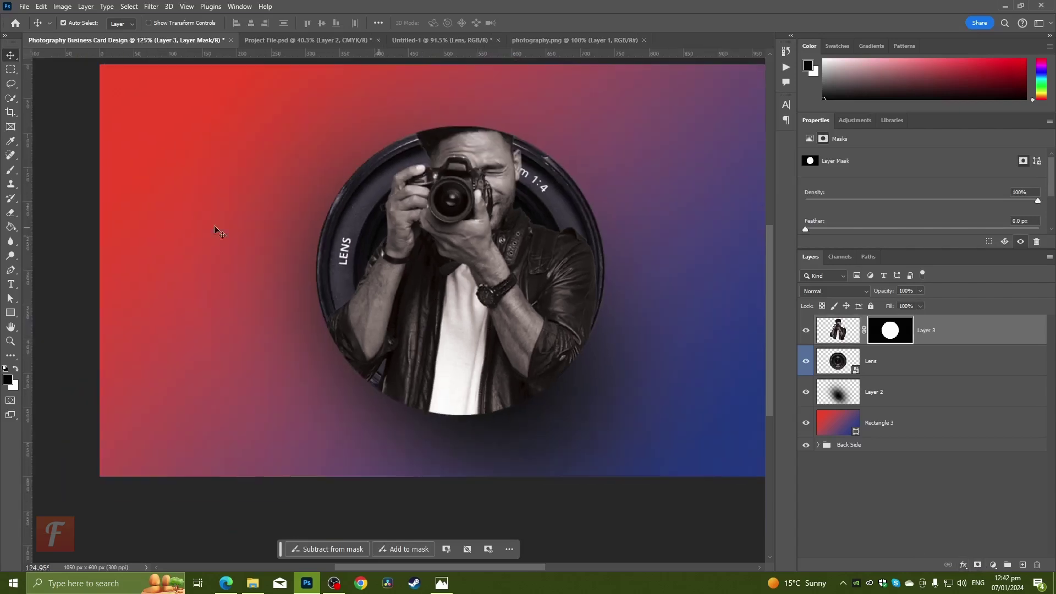
# - Paint white on the photographer's layer mask with a hard-edged 150 px brush to reveal his head above the lens rim
pyautogui.click(10, 170)
pyautogui.rightClick(211, 222)
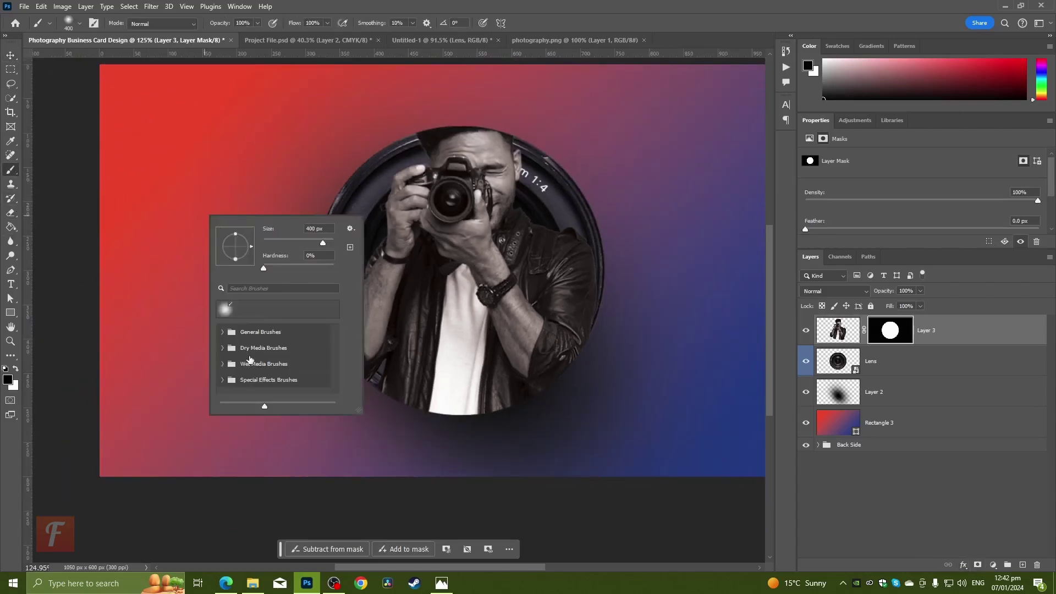
pyautogui.click(219, 332)
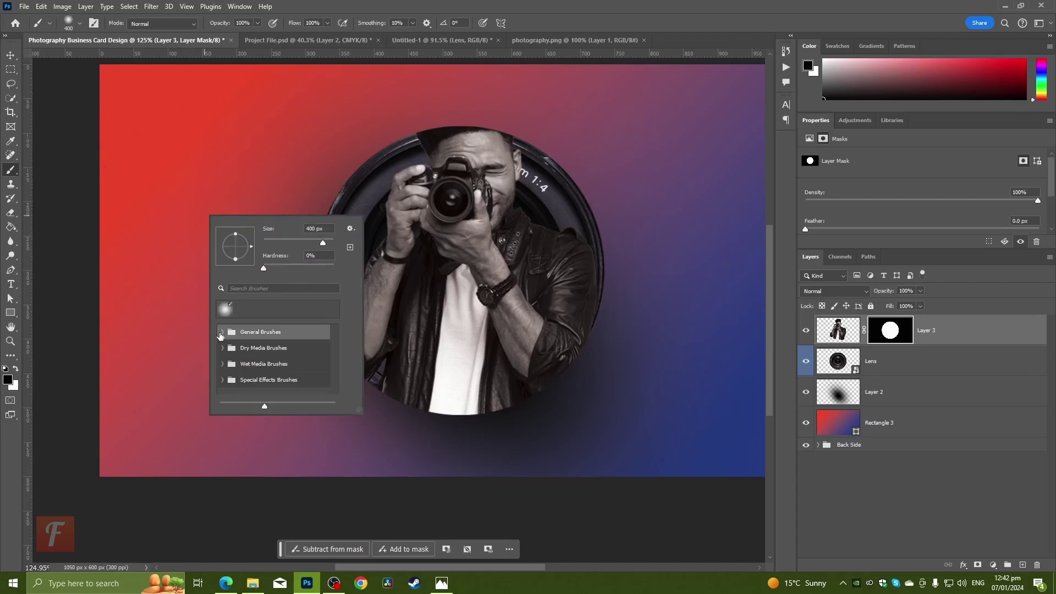
pyautogui.click(223, 332)
pyautogui.doubleClick(264, 380)
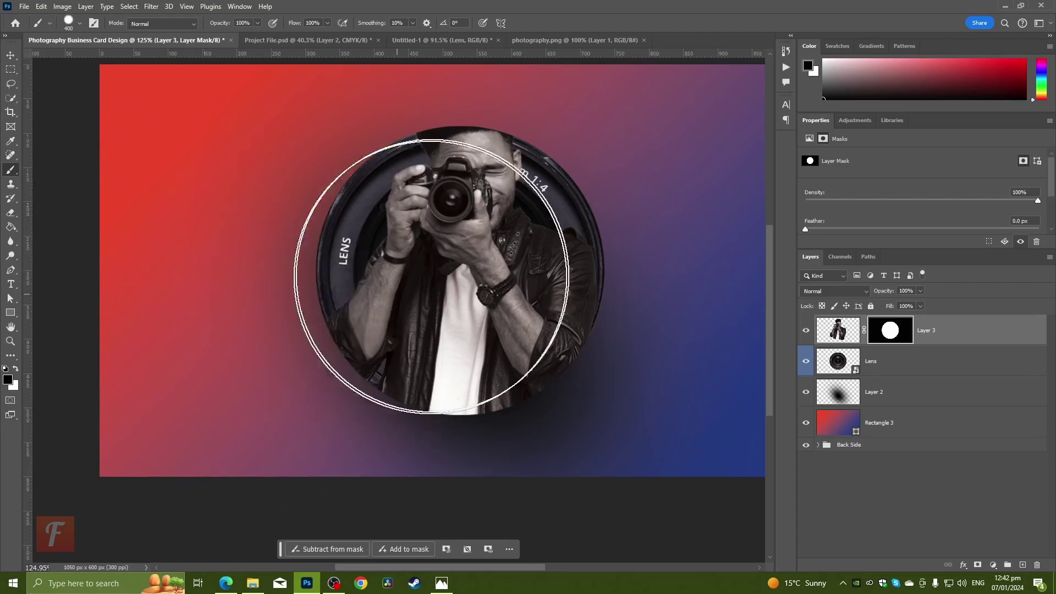
pyautogui.press('[')
pyautogui.press('[')
pyautogui.press('[')
pyautogui.press('[')
pyautogui.press('[')
pyautogui.press('[')
pyautogui.press('[')
pyautogui.press('[')
pyautogui.press('[')
pyautogui.press('[')
pyautogui.press('[')
pyautogui.press('[')
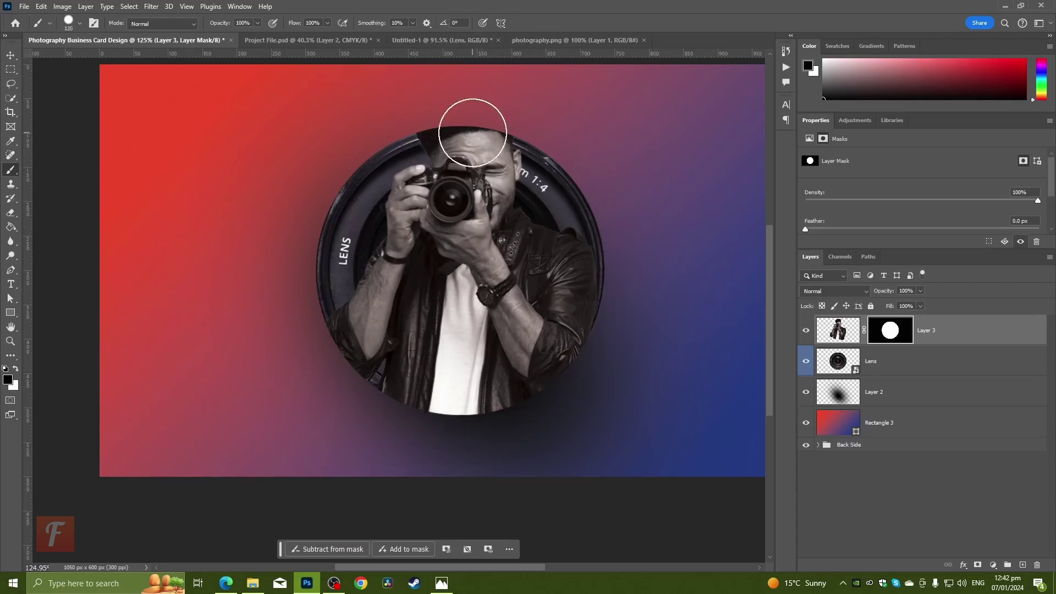
pyautogui.press(']')
pyautogui.press(']')
pyautogui.press(']')
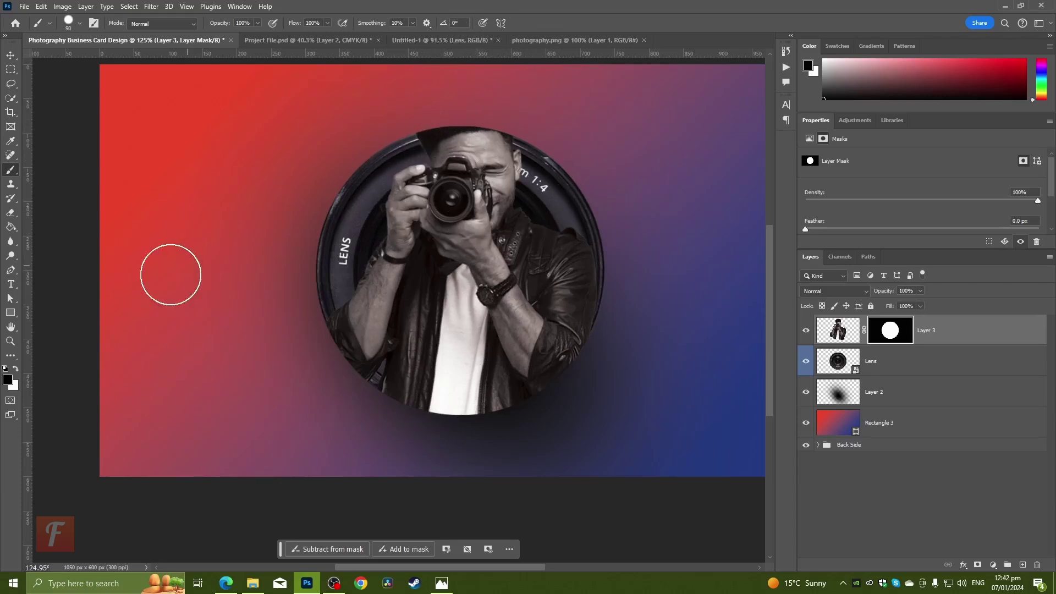
pyautogui.click(16, 370)
pyautogui.press(']')
pyautogui.press(']')
pyautogui.press(']')
pyautogui.moveTo(448, 165)
pyautogui.mouseDown()
pyautogui.moveTo(436, 111)
pyautogui.moveTo(523, 99)
pyautogui.moveTo(384, 214)
pyautogui.mouseUp()
pyautogui.scroll(5, 288, 384)
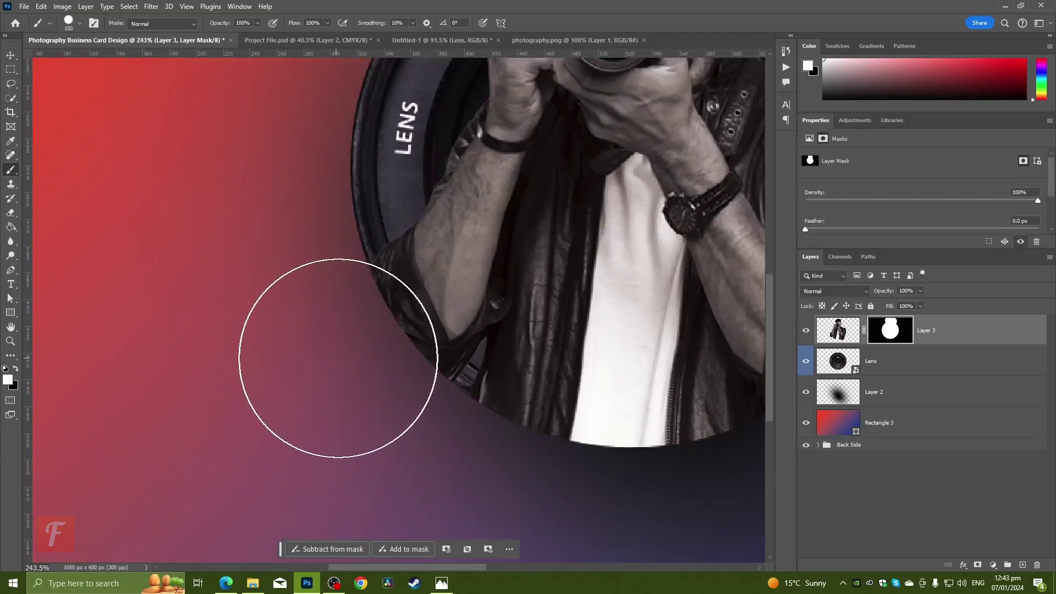
# - Paint white on the photographer's layer mask to reveal his bent elbow extending beyond the lens's lower-left rim
pyautogui.moveTo(338, 389)
pyautogui.mouseDown()
pyautogui.moveTo(322, 358)
pyautogui.moveTo(341, 348)
pyautogui.moveTo(363, 356)
pyautogui.moveTo(353, 352)
pyautogui.mouseUp()
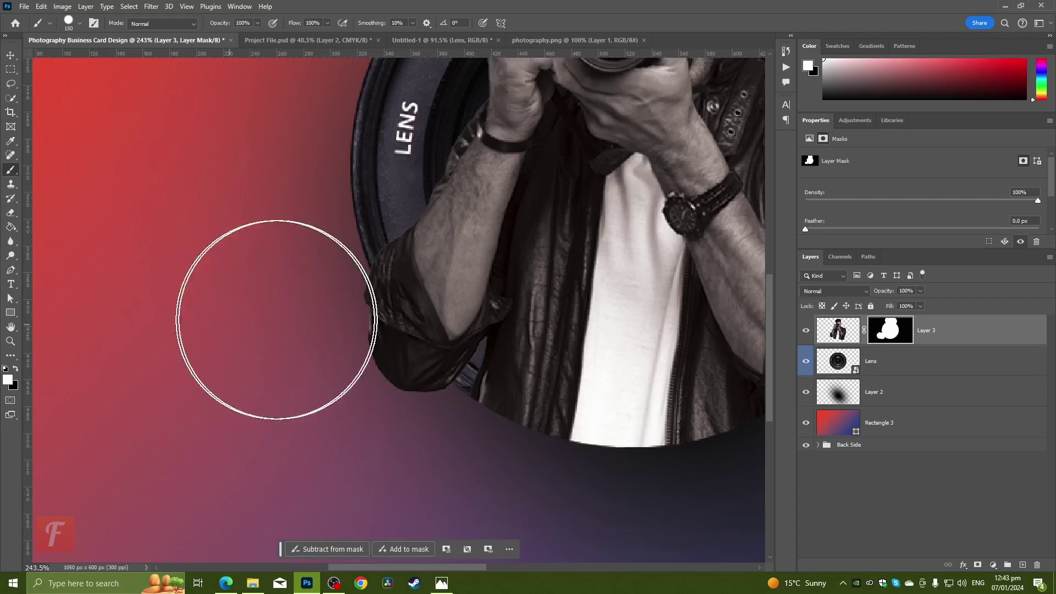
pyautogui.scroll(-5, 257, 313)
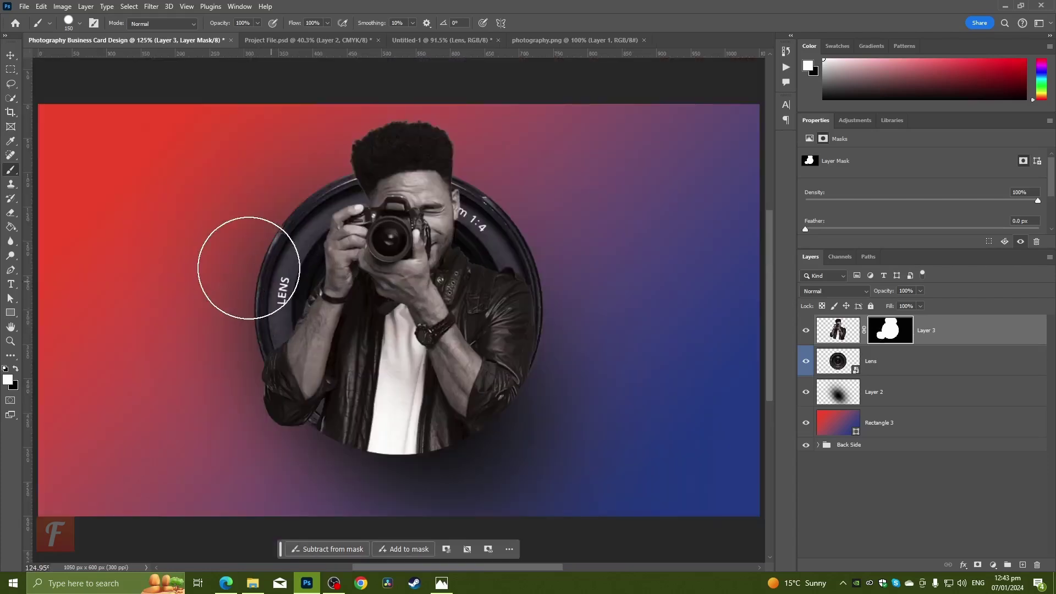
pyautogui.scroll(-1, 236, 259)
pyautogui.click(11, 56)
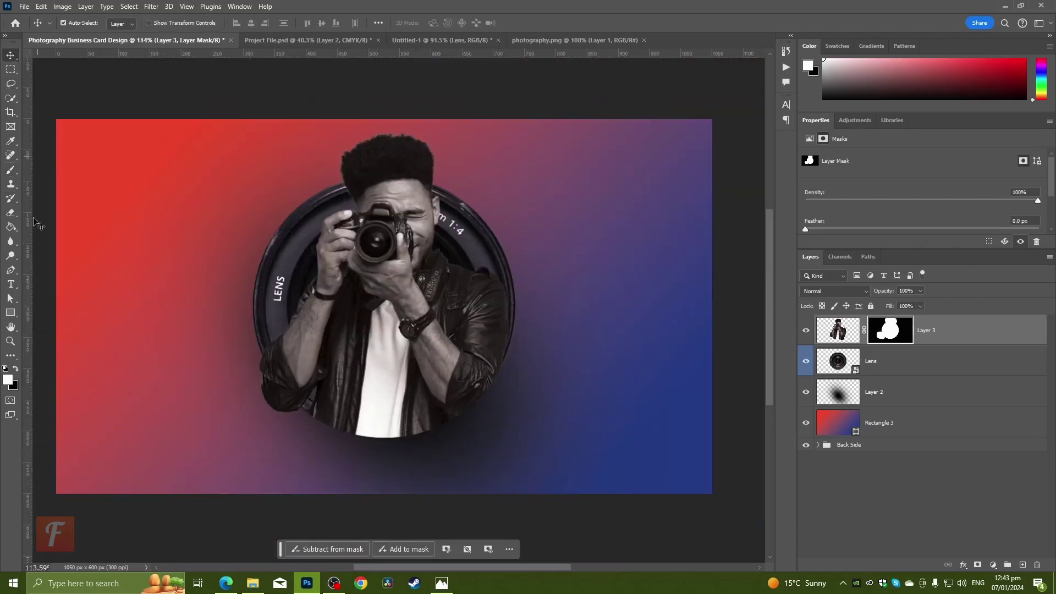
# - Add a new layer above the photographer, sample the background's red as the brush color and enlarge the brush to 250 px
pyautogui.click(11, 170)
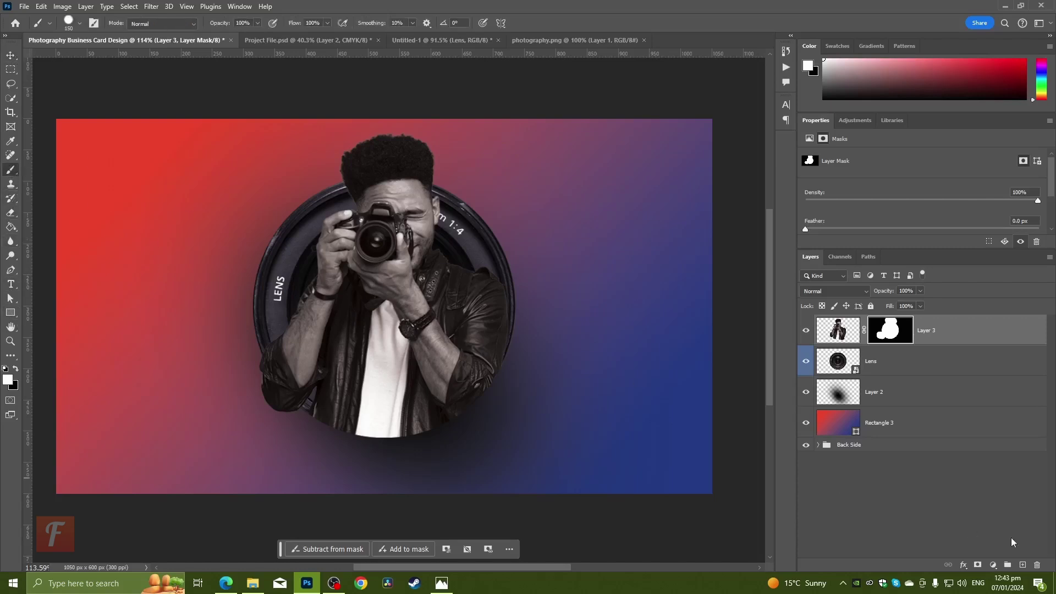
pyautogui.click(1021, 565)
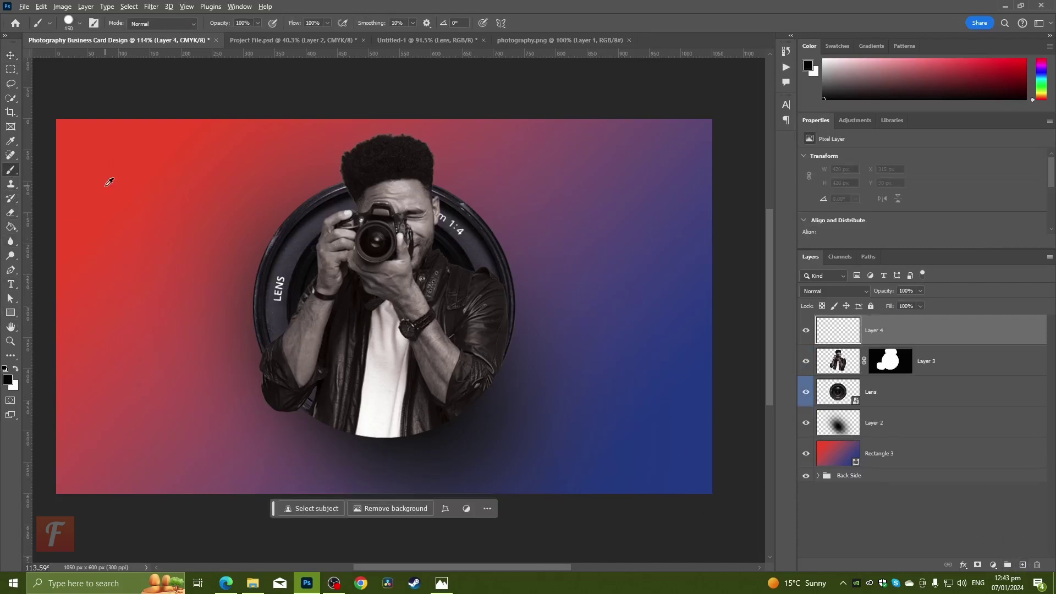
pyautogui.keyDown('alt'); pyautogui.click(115, 181); pyautogui.keyUp('alt')
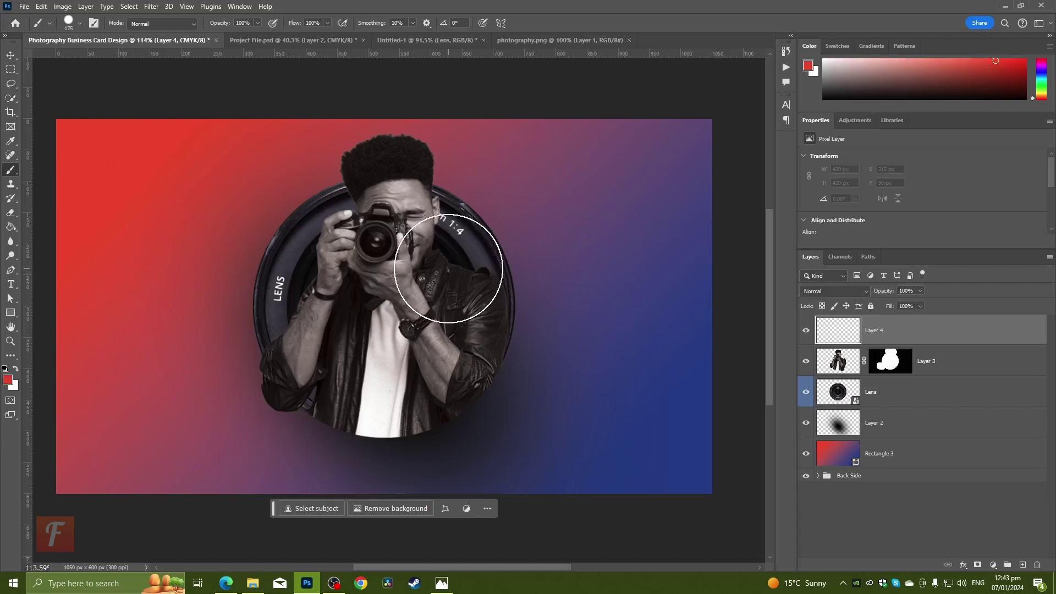
pyautogui.press(']')
pyautogui.press(']')
pyautogui.press(']')
# - Paint one soft red glow beside the photographer's face with a Soft Round brush and set its layer's blend mode to Screen
pyautogui.click(456, 255)
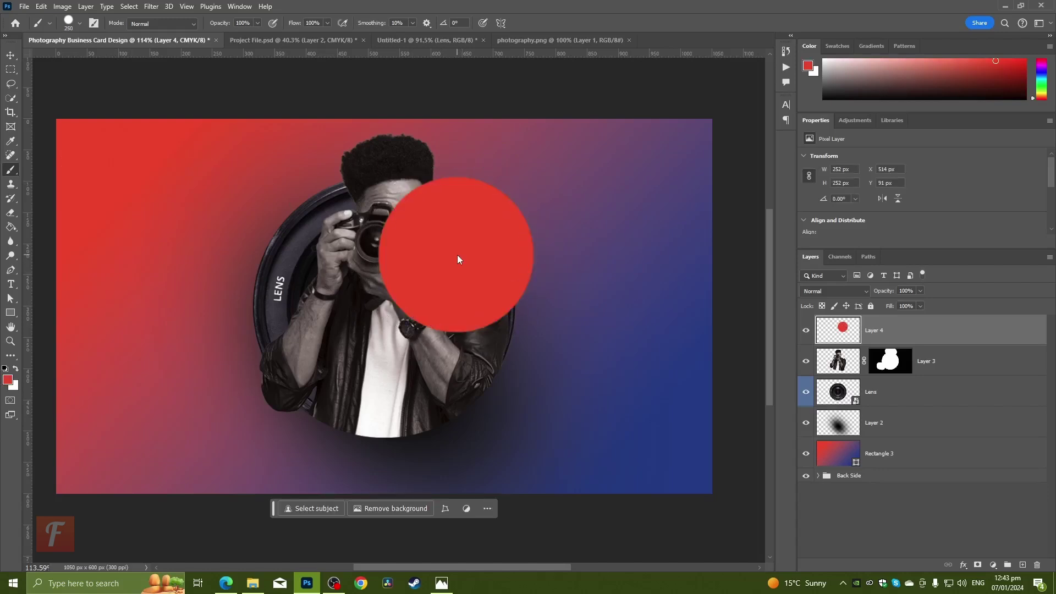
pyautogui.rightClick(467, 254)
pyautogui.hotkey('ctrl', 'z')
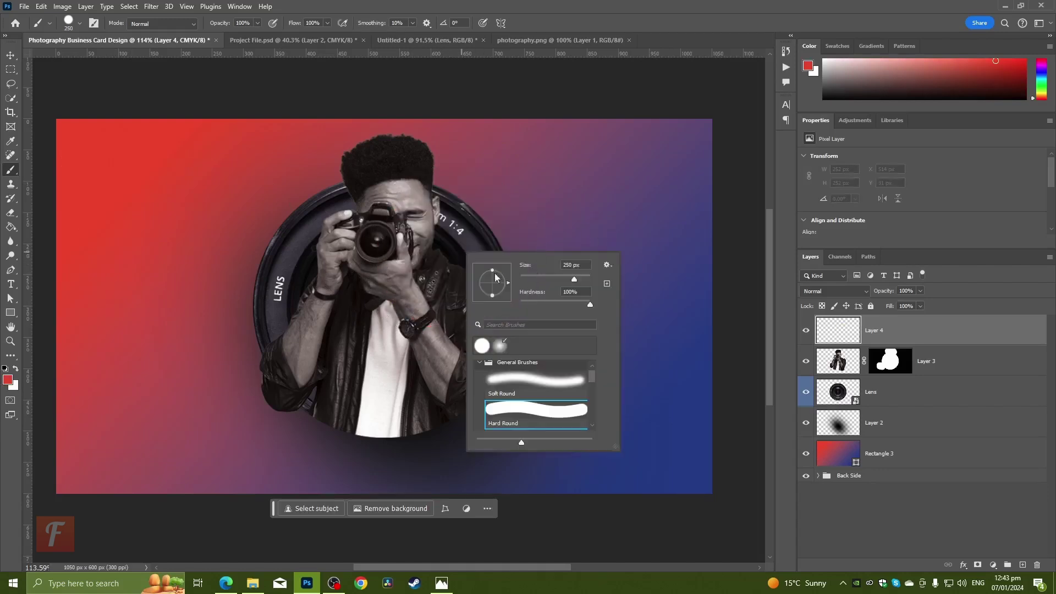
pyautogui.doubleClick(518, 378)
pyautogui.click(464, 245)
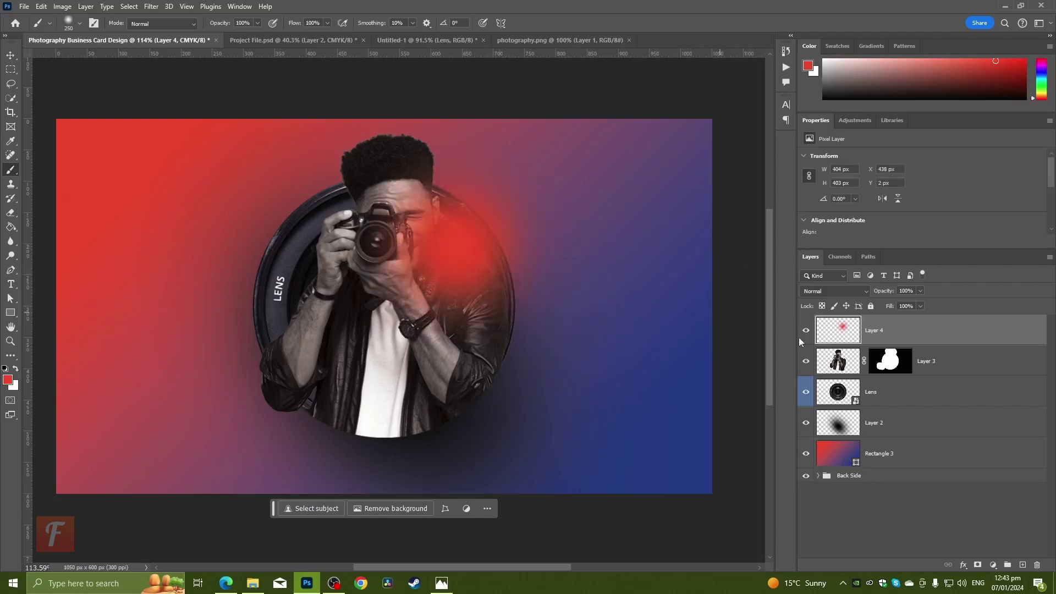
pyautogui.click(837, 296)
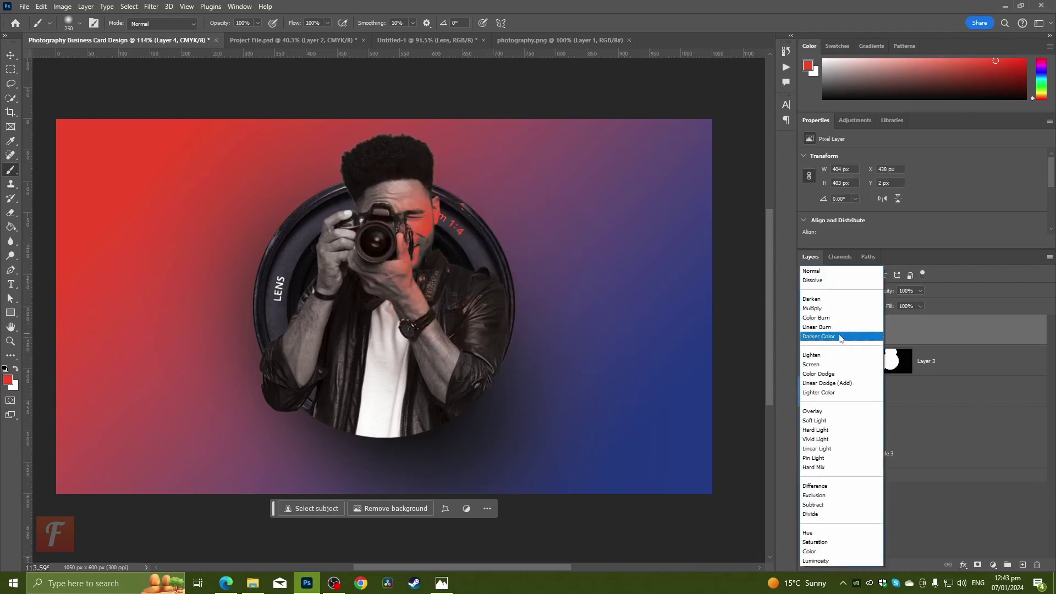
pyautogui.click(844, 367)
pyautogui.click(10, 55)
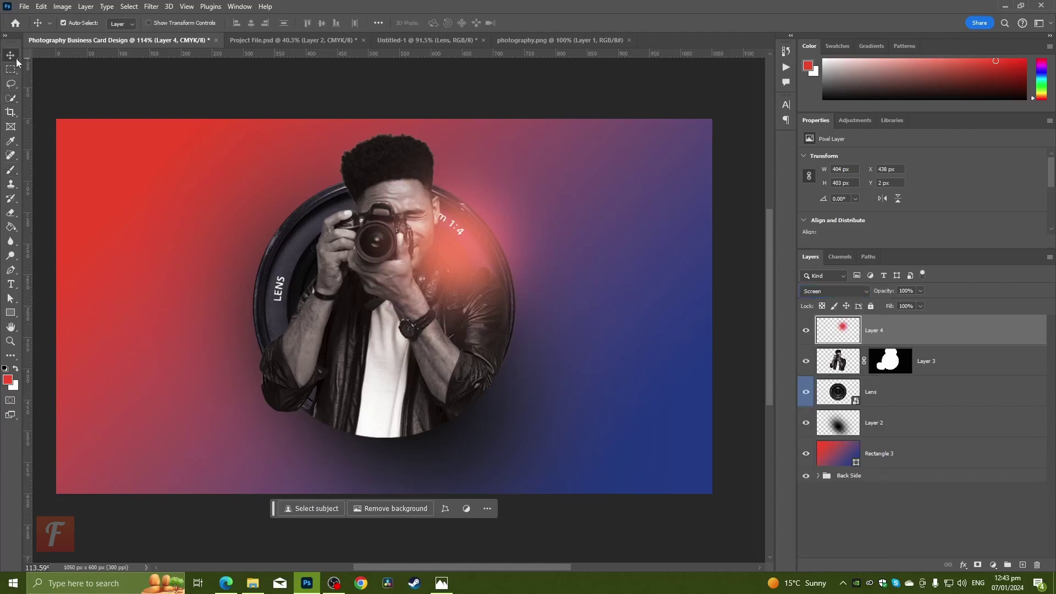
# - Scale the glow, photographer, lens and shadow layers down slightly together and shift them up to free space along the card's lower edge
pyautogui.keyDown('shift'); pyautogui.click(904, 417); pyautogui.keyUp('shift')
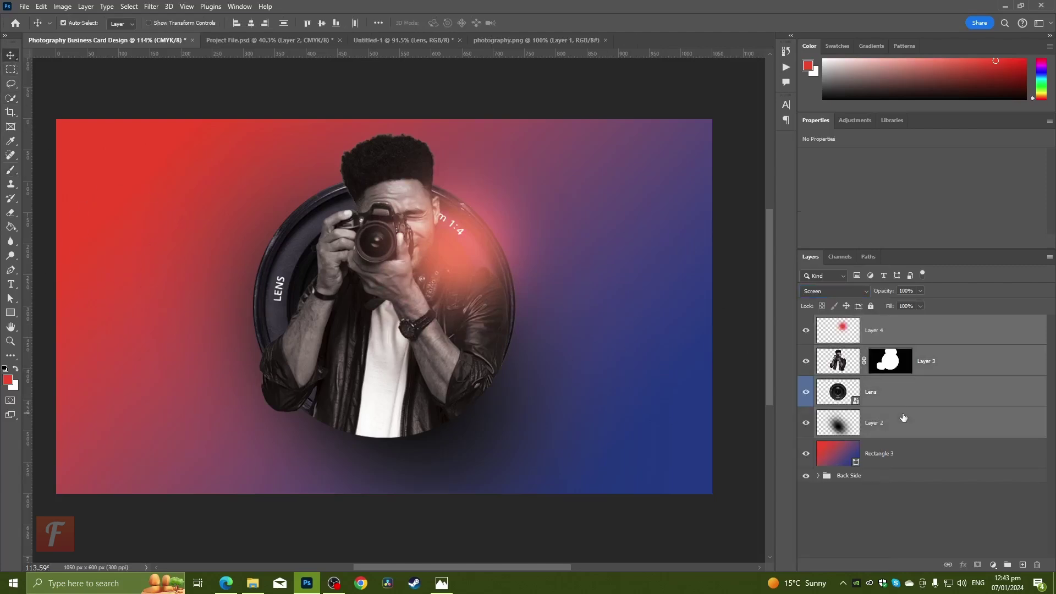
pyautogui.hotkey('ctrl', 't')
pyautogui.scroll(-3, 446, 441)
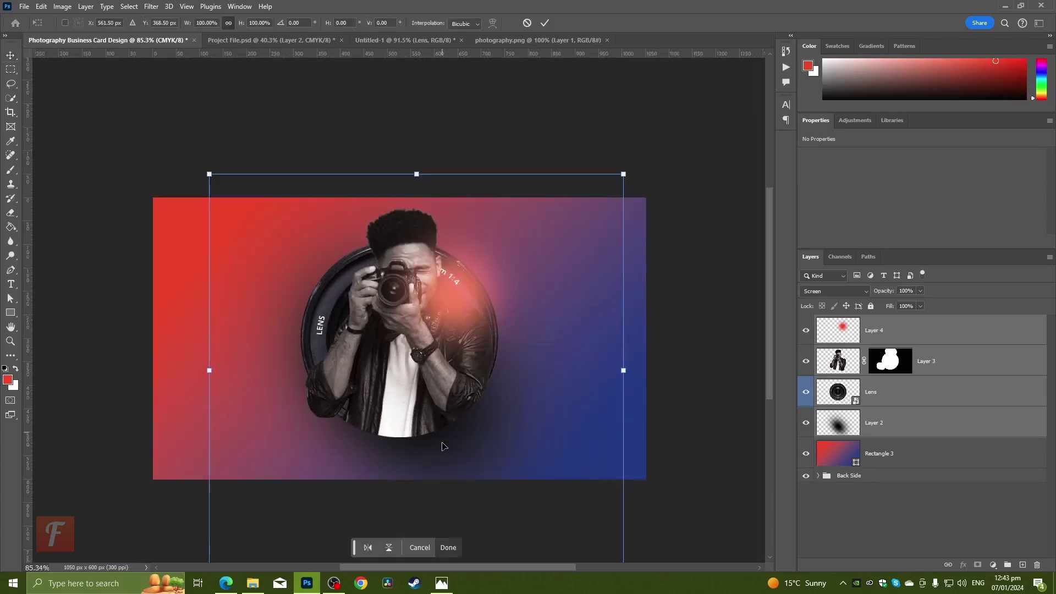
pyautogui.moveTo(417, 487); pyautogui.dragTo(408, 468)
pyautogui.press('Return')
pyautogui.scroll(3, 416, 451)
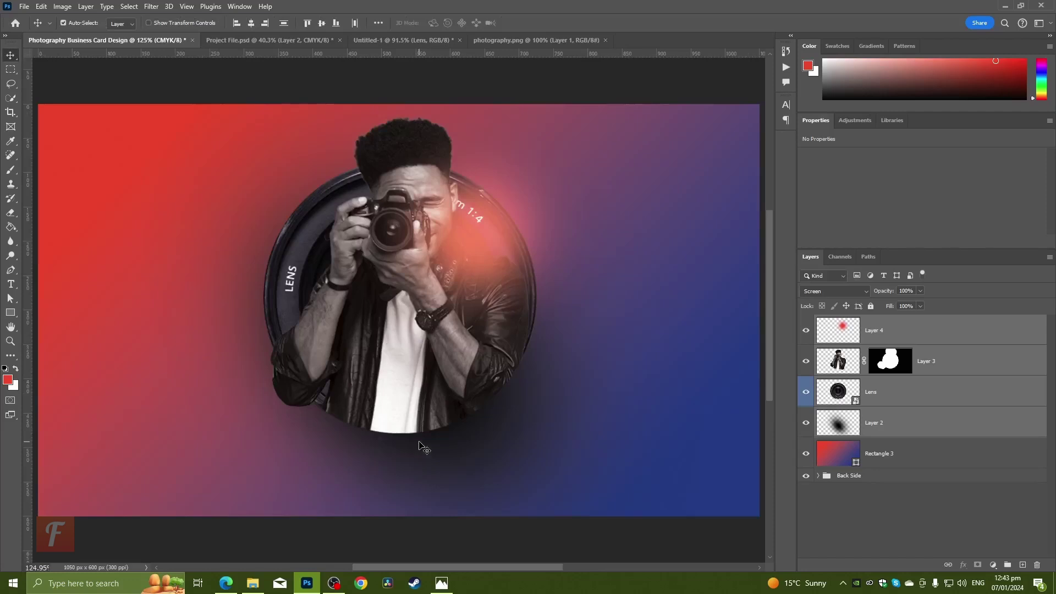
# - Bring the Phone and Info groups in from the project file and scale them to about 35% along the card's lower edge
pyautogui.hotkey('ctrl', 'z')
pyautogui.scroll(-4, 385, 382)
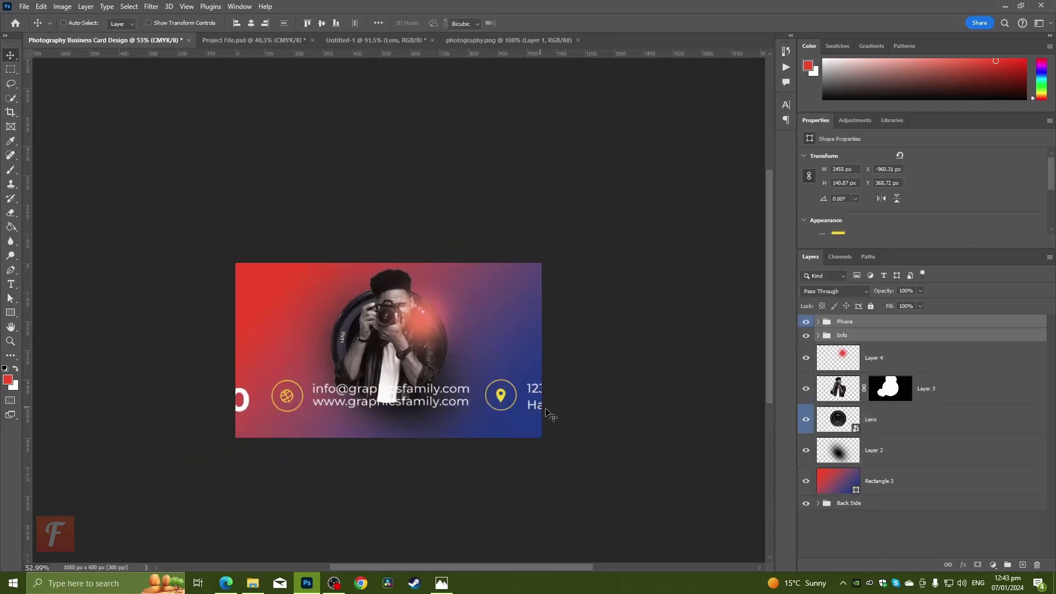
pyautogui.hotkey('ctrl', 't')
pyautogui.moveTo(671, 391); pyautogui.dragTo(517, 419)
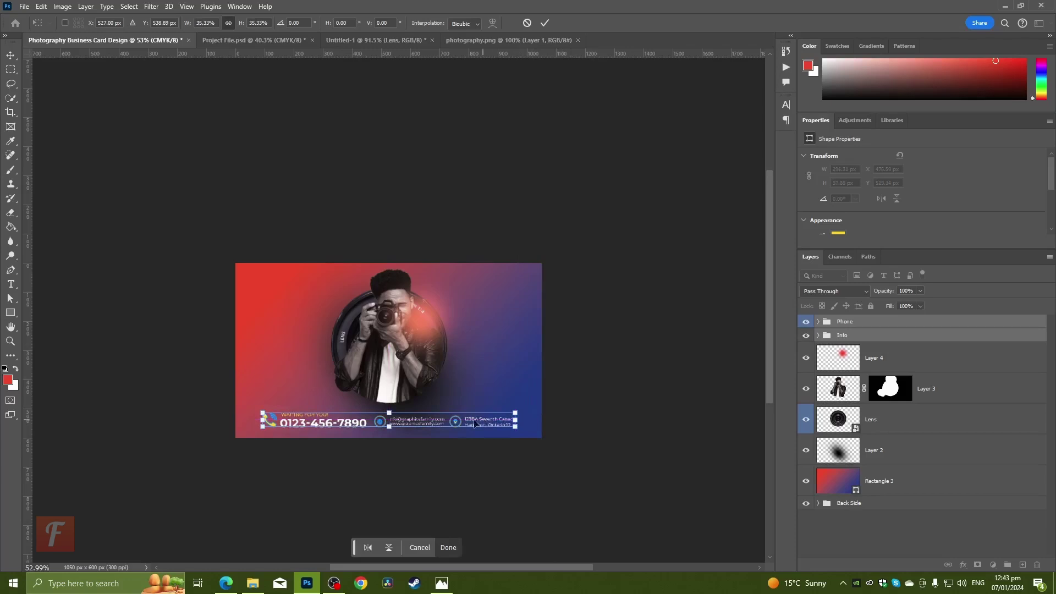
# - Refine the contact row to about 943 × 55 px and position it beneath the lens with even side margins
pyautogui.scroll(2, 437, 428)
pyautogui.scroll(2, 437, 428)
pyautogui.moveTo(587, 417); pyautogui.dragTo(527, 423)
pyautogui.moveTo(366, 424); pyautogui.dragTo(369, 423)
pyautogui.moveTo(579, 395); pyautogui.dragTo(607, 371)
pyautogui.press('Return')
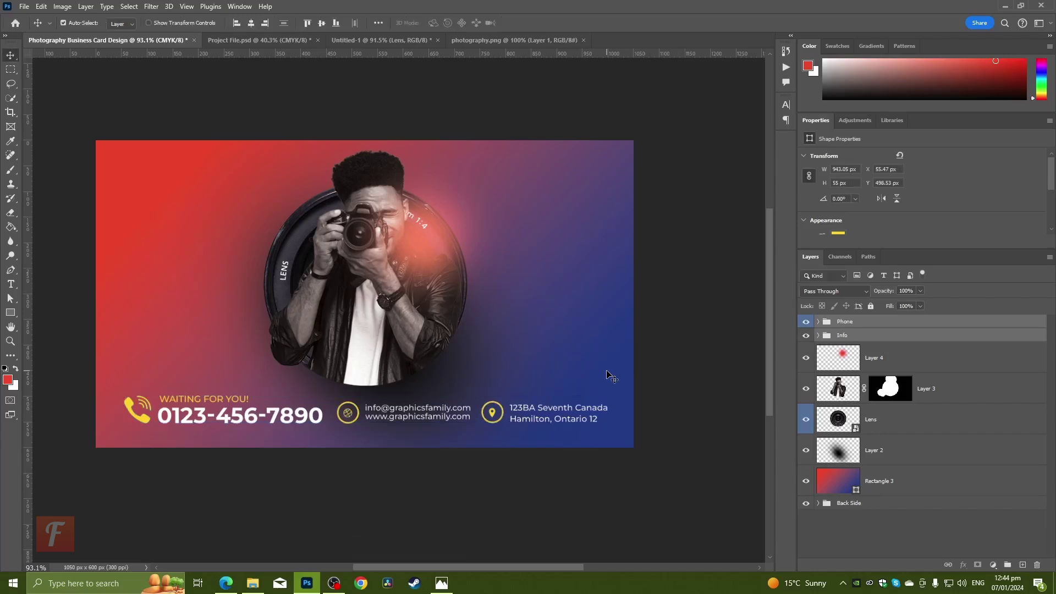
# - Combine the Phone and Info groups into one new group and center it horizontally on the card
pyautogui.hotkey('ctrl', 'a')
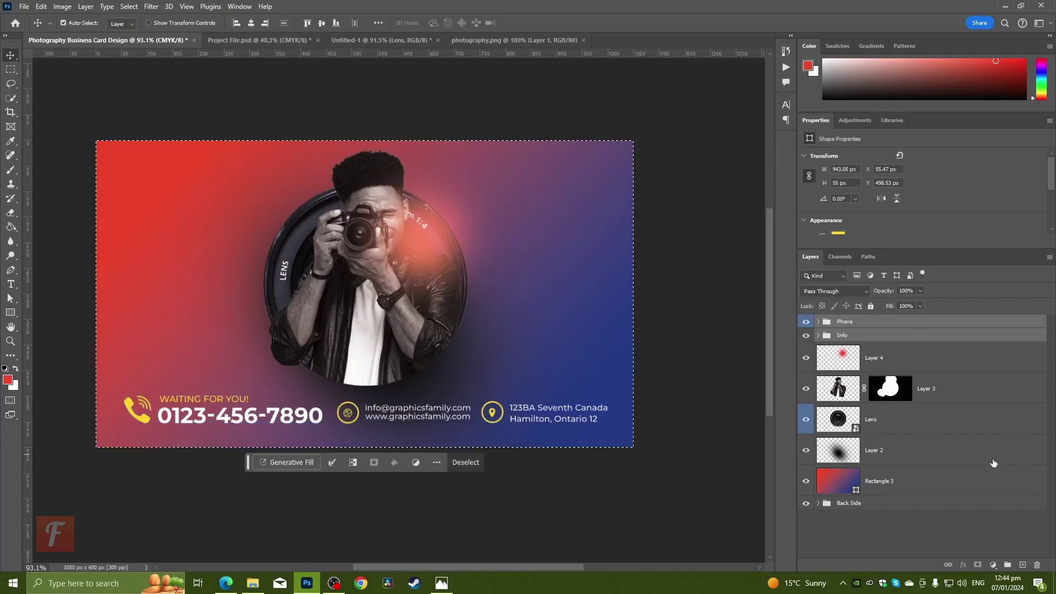
pyautogui.click(1007, 565)
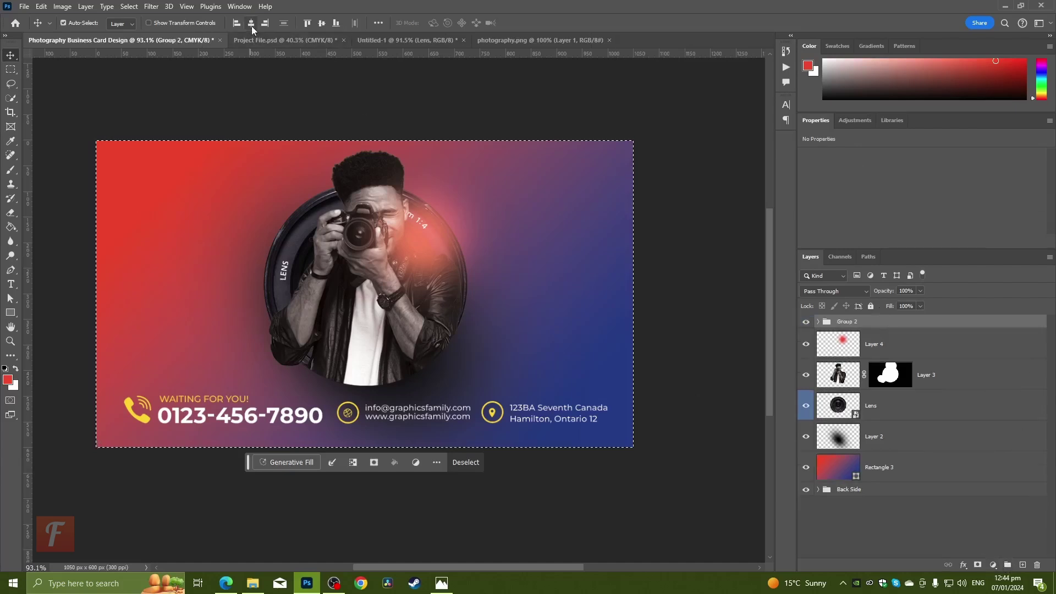
pyautogui.press('Left')
pyautogui.press('Left')
pyautogui.hotkey('ctrl', 'd')
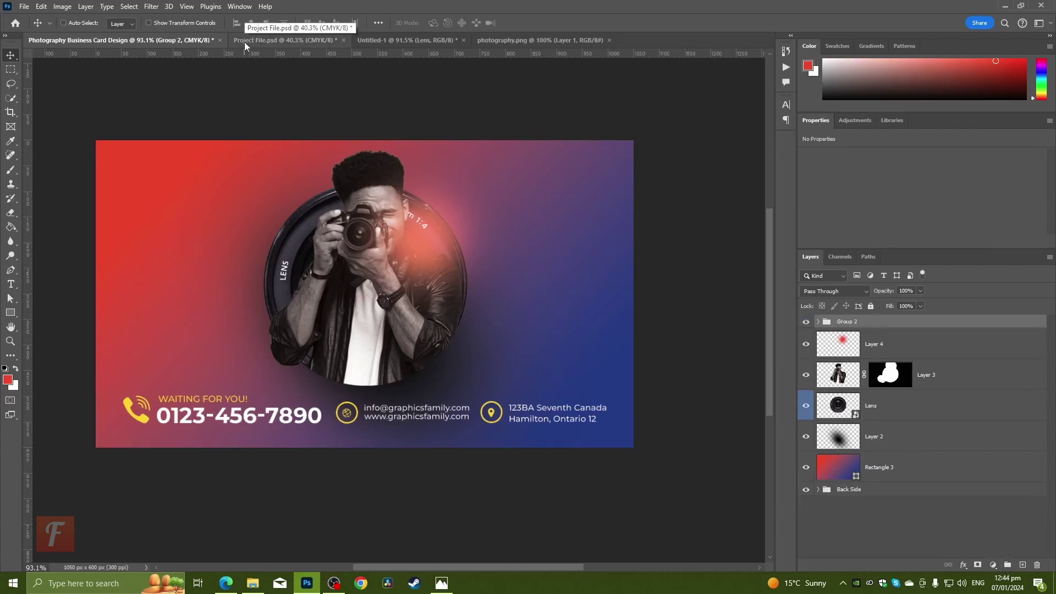
pyautogui.hotkey('ctrl', '0')
pyautogui.scroll(-1, 238, 100)
pyautogui.scroll(-1, 229, 113)
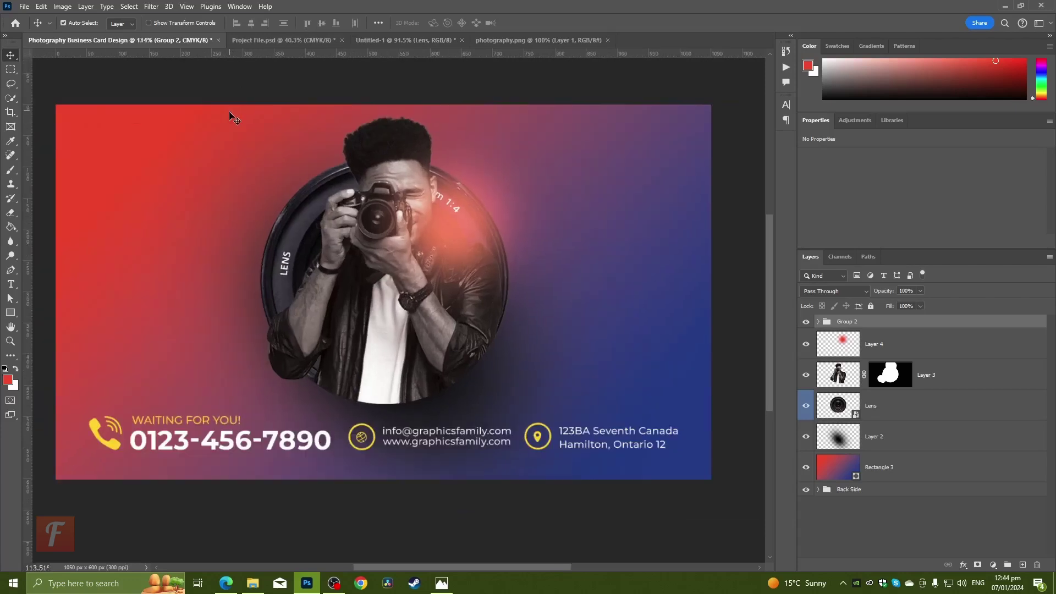